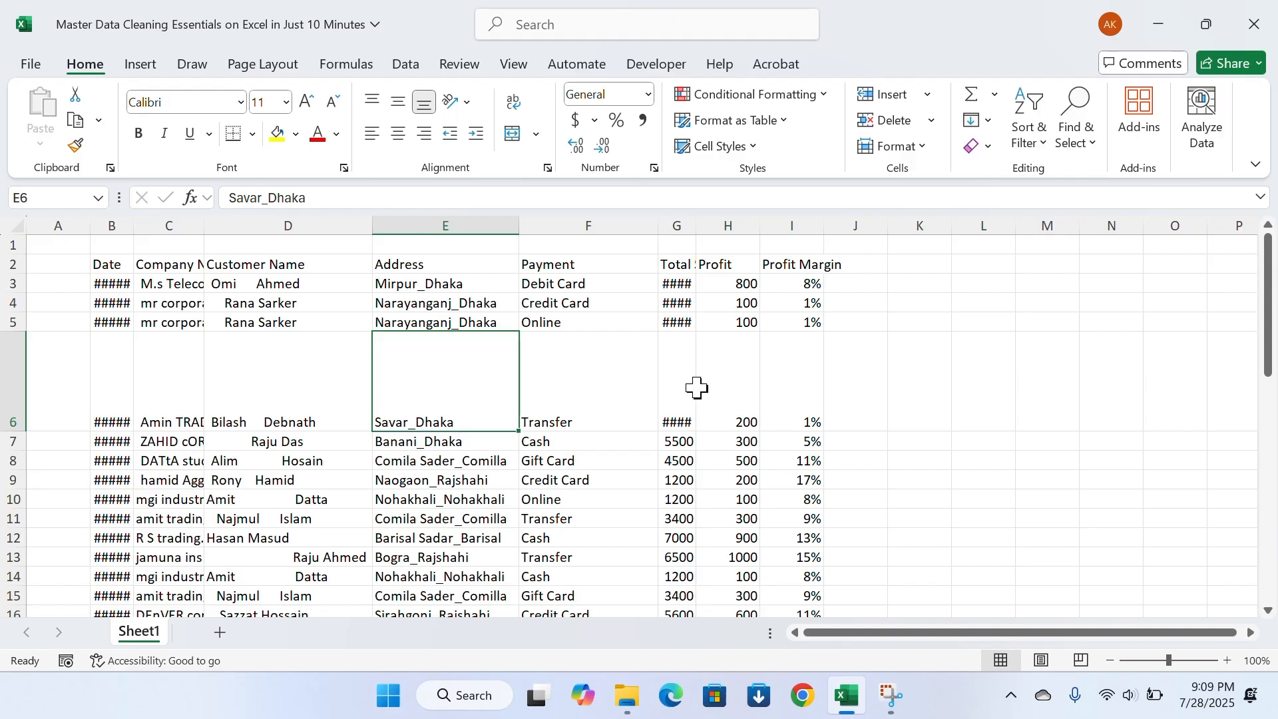
Widen the Date, Company Name and Total Sales columns so that their contents fit
{"action": "left_click", "coordinate": [589, 303]}
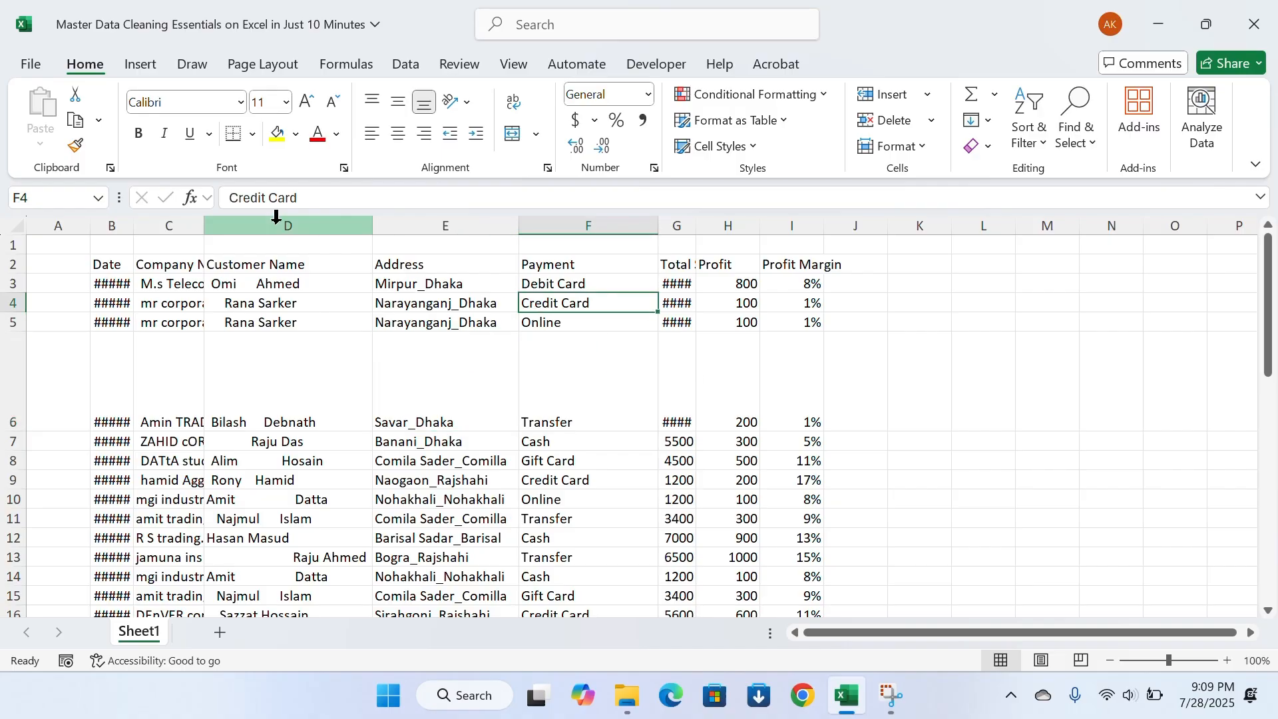
{"action": "left_click_drag", "start_coordinate": [134, 228], "coordinate": [449, 251]}
{"action": "left_click", "coordinate": [399, 420]}
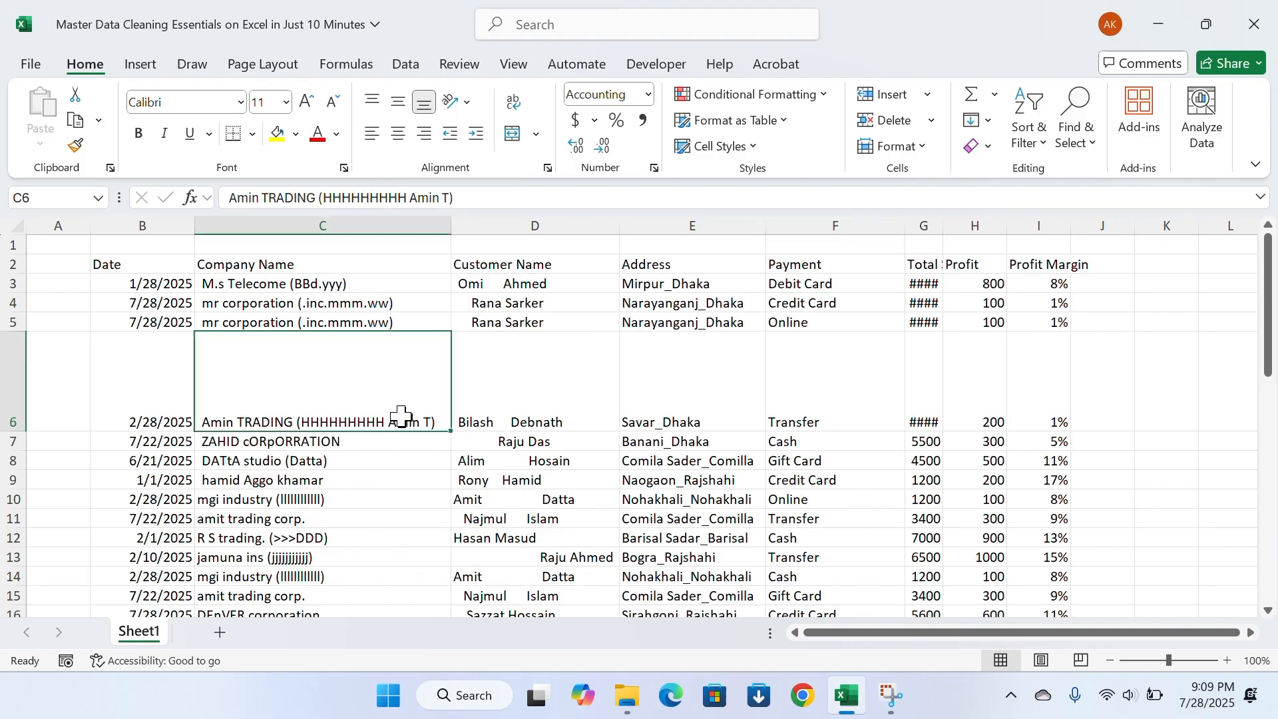
{"action": "scroll", "coordinate": [601, 408], "scroll_direction": "down", "scroll_amount": 1}
{"action": "scroll", "coordinate": [799, 373], "scroll_direction": "up", "scroll_amount": 1}
{"action": "left_click_drag", "start_coordinate": [944, 230], "coordinate": [977, 226]}
{"action": "left_click", "coordinate": [731, 337]}
AutoFit the row heights and column widths of the whole data table, B2:I26
{"action": "left_click_drag", "start_coordinate": [114, 265], "coordinate": [1042, 553]}
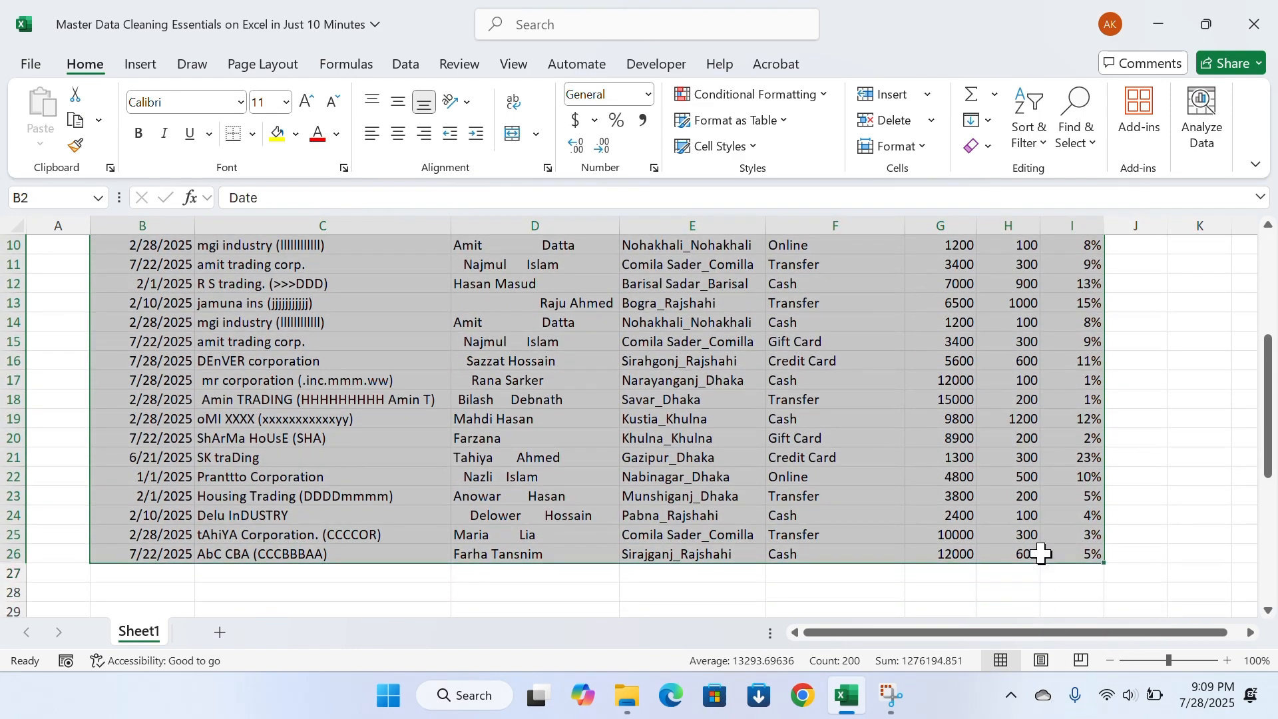
{"action": "scroll", "coordinate": [1035, 552], "scroll_direction": "up", "scroll_amount": 3}
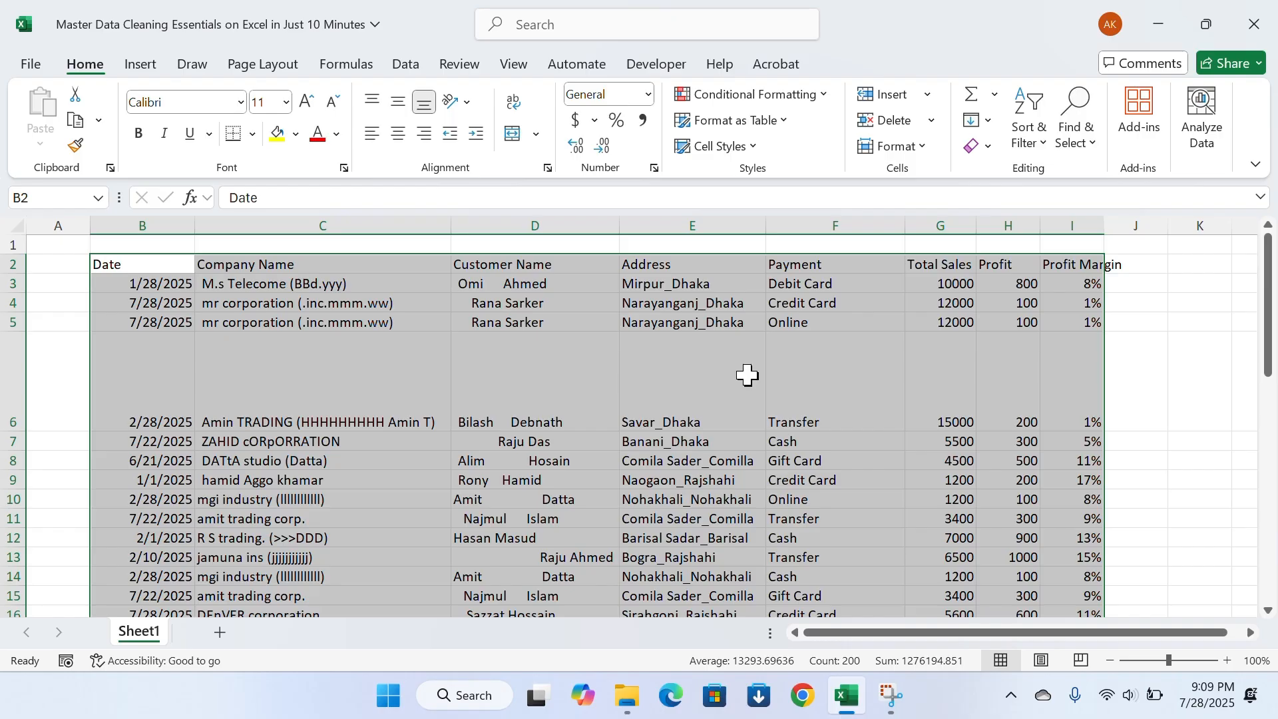
{"action": "left_click", "coordinate": [920, 148]}
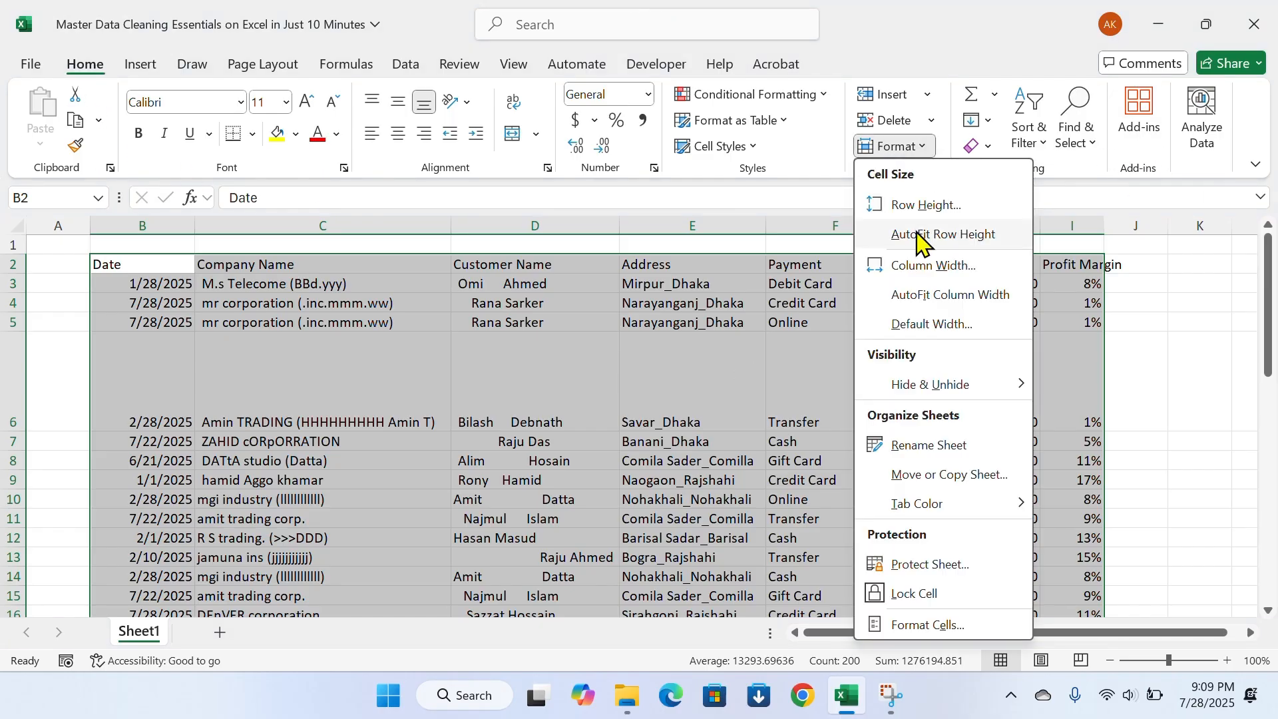
{"action": "left_click", "coordinate": [926, 240]}
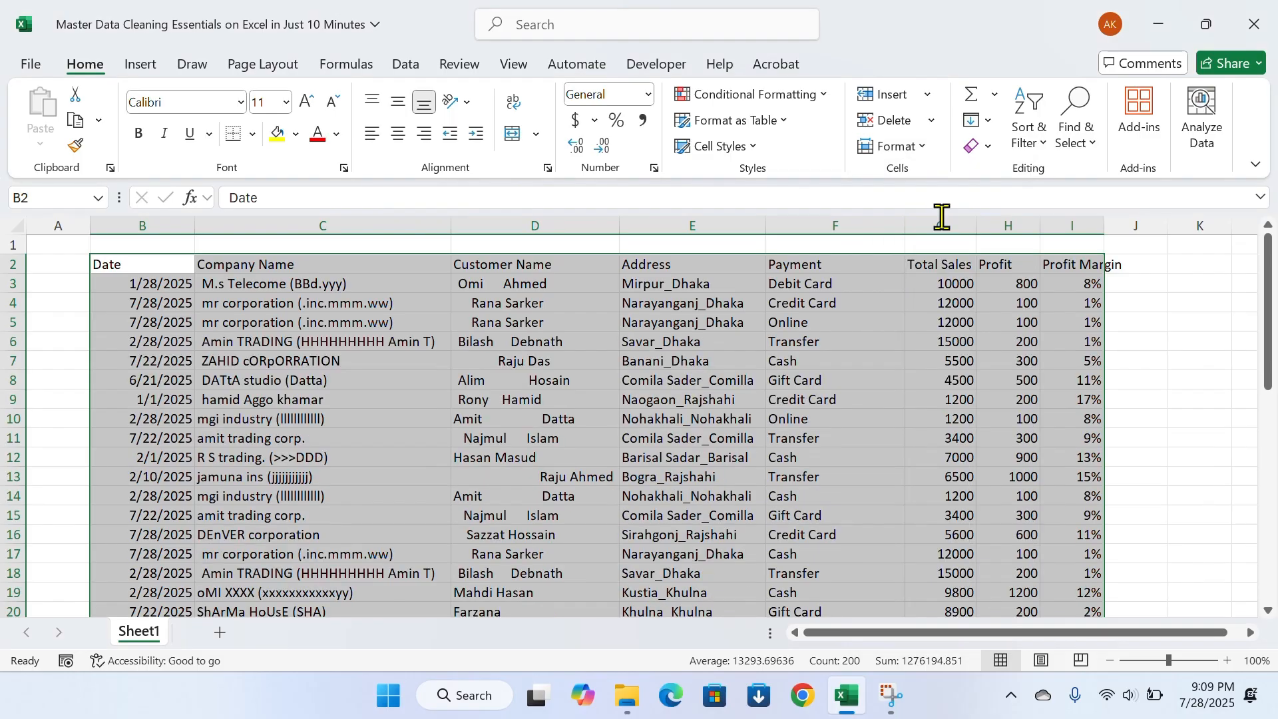
{"action": "left_click", "coordinate": [920, 149]}
{"action": "left_click", "coordinate": [907, 295]}
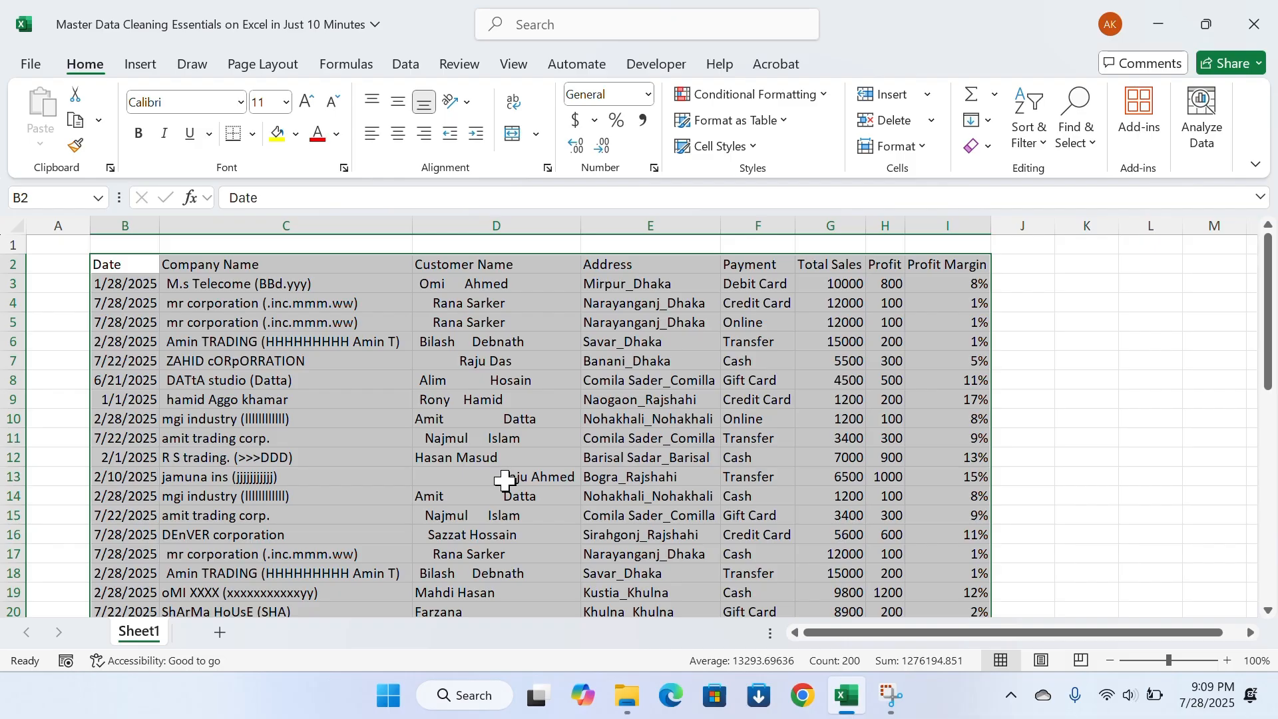
{"action": "left_click", "coordinate": [459, 438]}
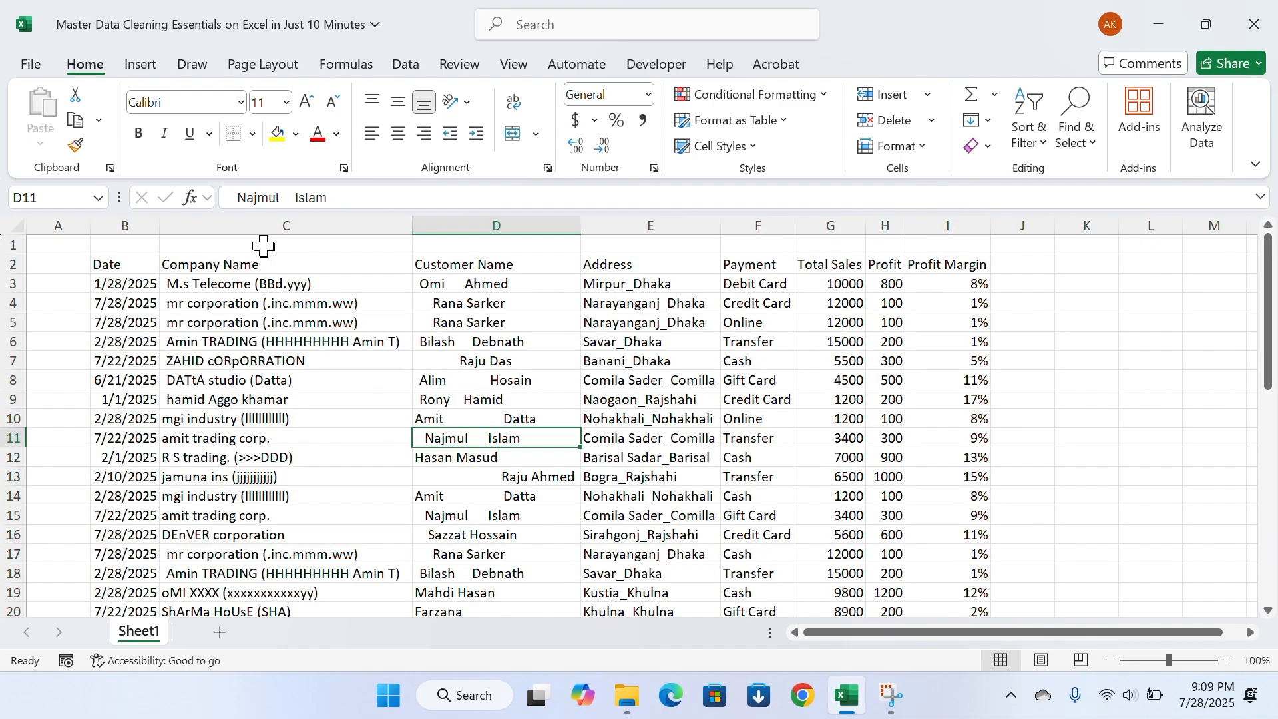
Examine the Date column's entries from the first record down to the end of the table
{"action": "scroll", "coordinate": [229, 319], "scroll_direction": "down", "scroll_amount": 4}
{"action": "scroll", "coordinate": [265, 453], "scroll_direction": "up", "scroll_amount": 4}
{"action": "left_click", "coordinate": [117, 284]}
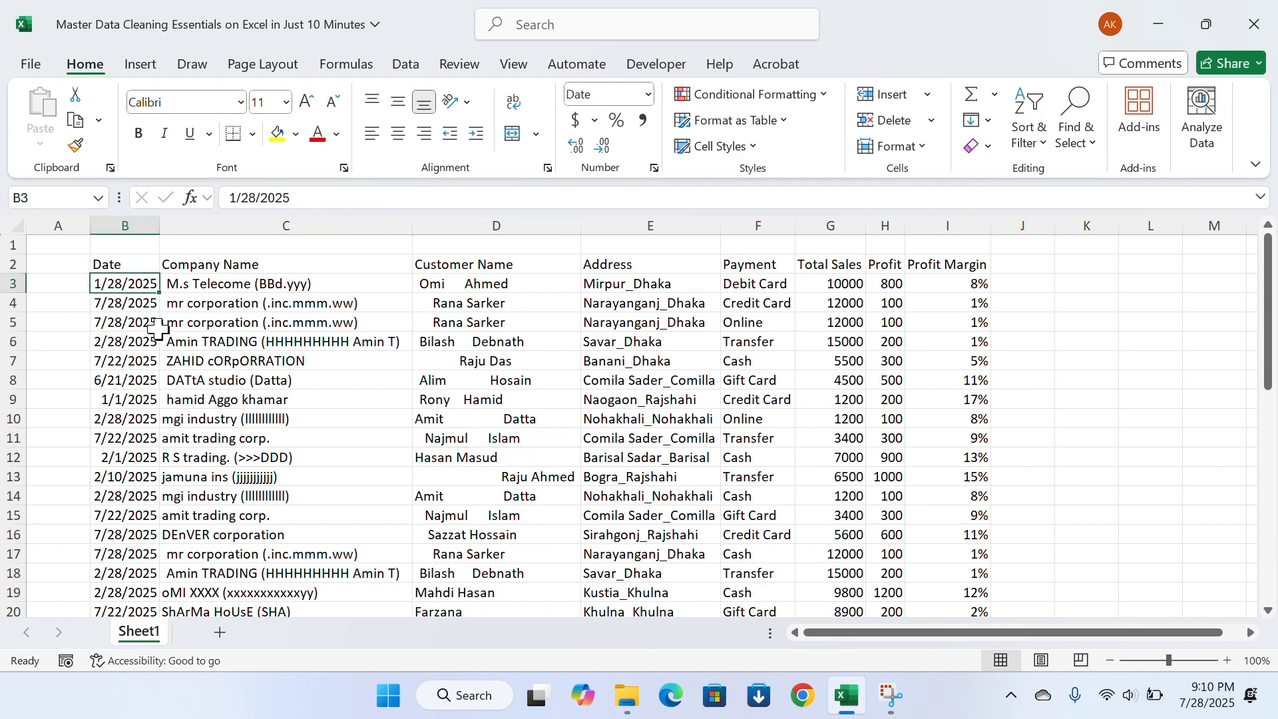
{"action": "key", "text": "Down"}
{"action": "key", "text": "ctrl+Down"}
{"action": "key", "text": "Up"}
{"action": "key", "text": "Up"}
{"action": "key", "text": "Up"}
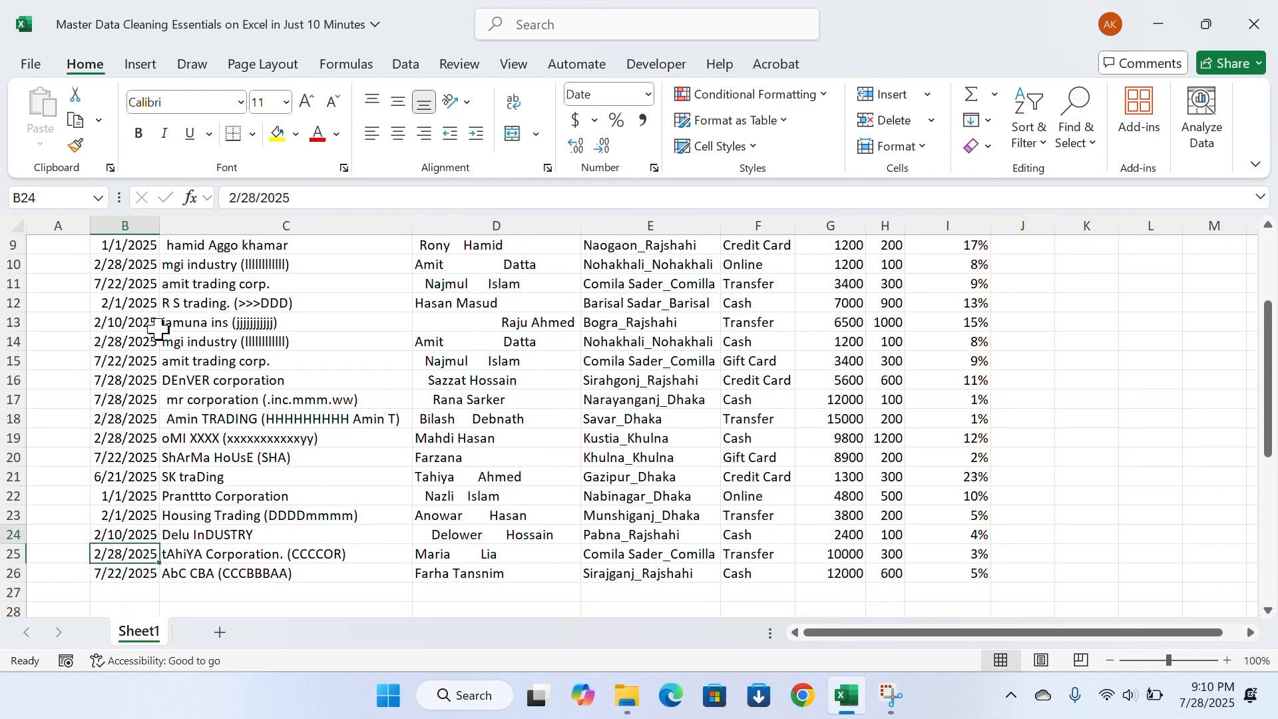
Format all dates in B3:B26 in day-month-year style, such as 28-Jan-25
{"action": "key", "text": "ctrl+Up"}
{"action": "key", "text": "Down"}
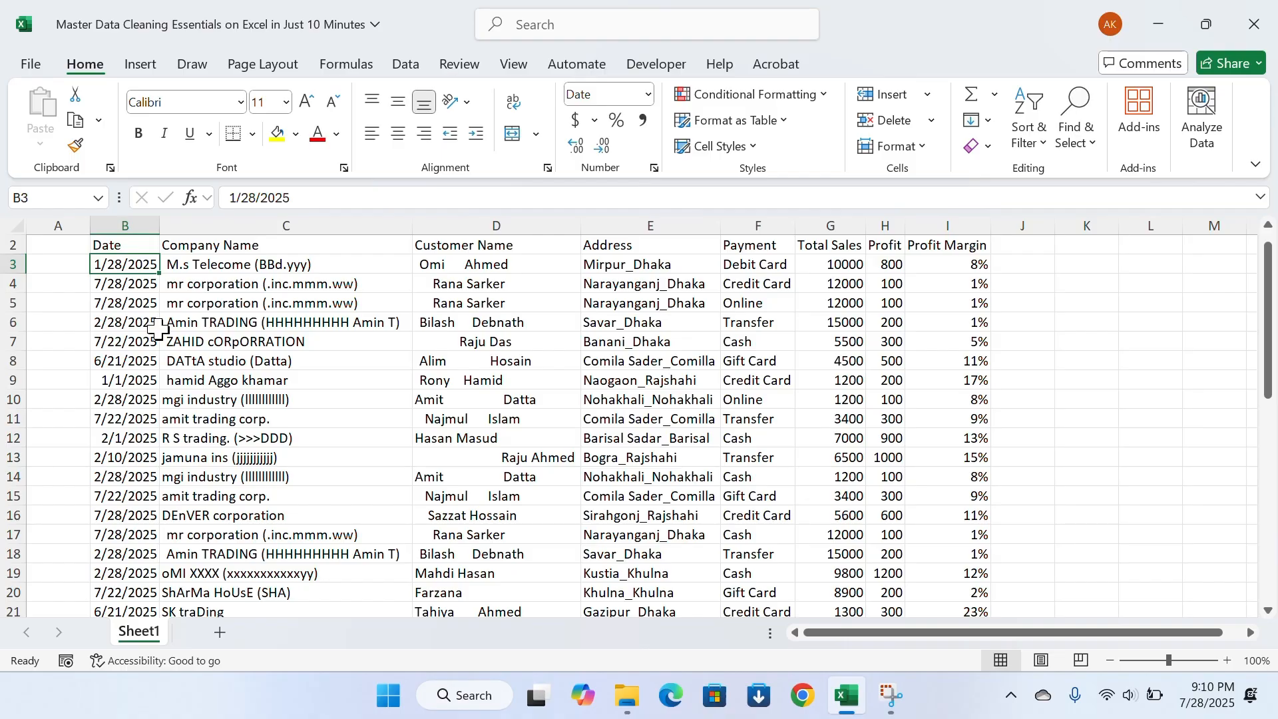
{"action": "key", "text": "ctrl+shift+Down"}
{"action": "key", "text": "ctrl+shift+Right"}
{"action": "key", "text": "ctrl+shift+Down"}
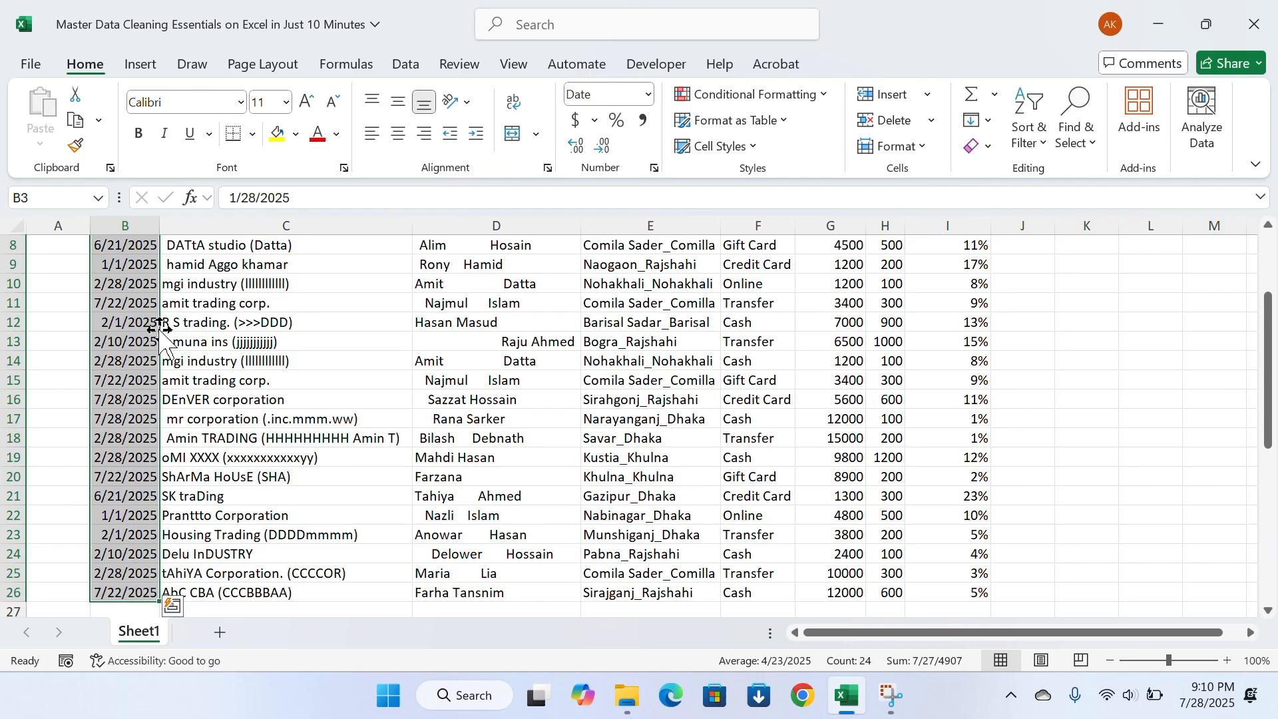
{"action": "key", "text": "ctrl+shift+3"}
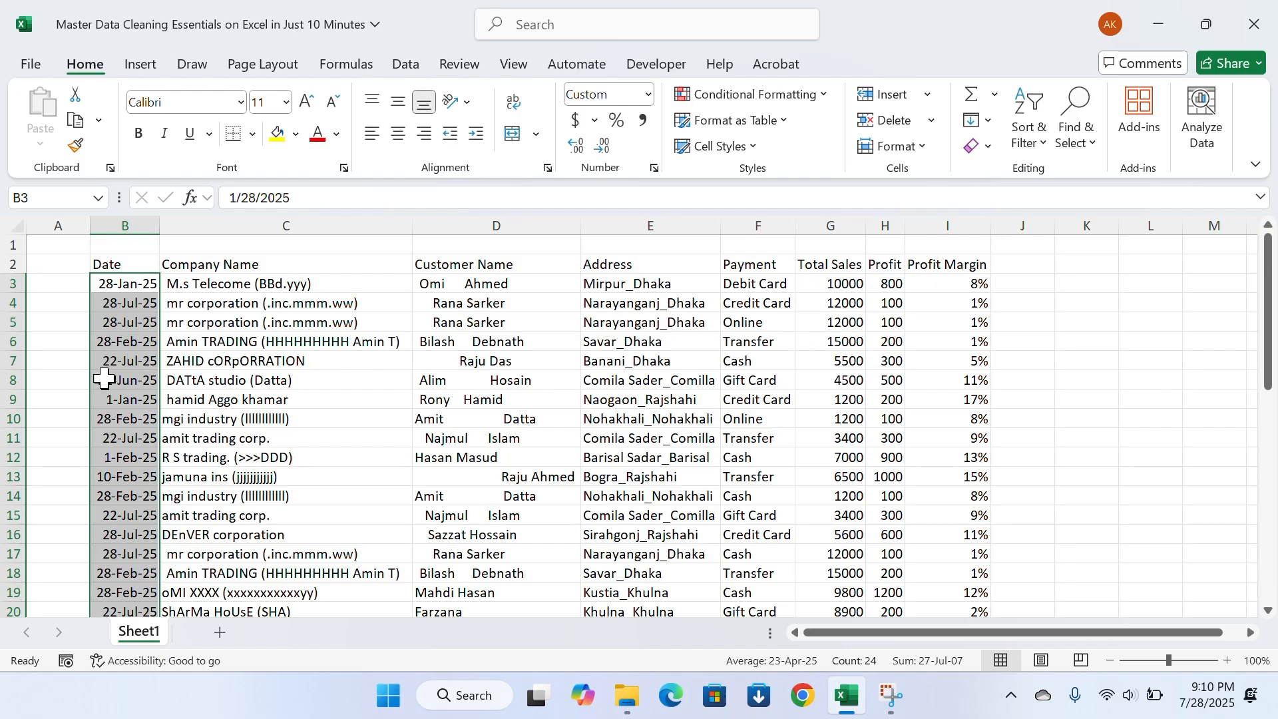
{"action": "scroll", "coordinate": [109, 470], "scroll_direction": "down", "scroll_amount": 5}
{"action": "scroll", "coordinate": [118, 488], "scroll_direction": "up", "scroll_amount": 5}
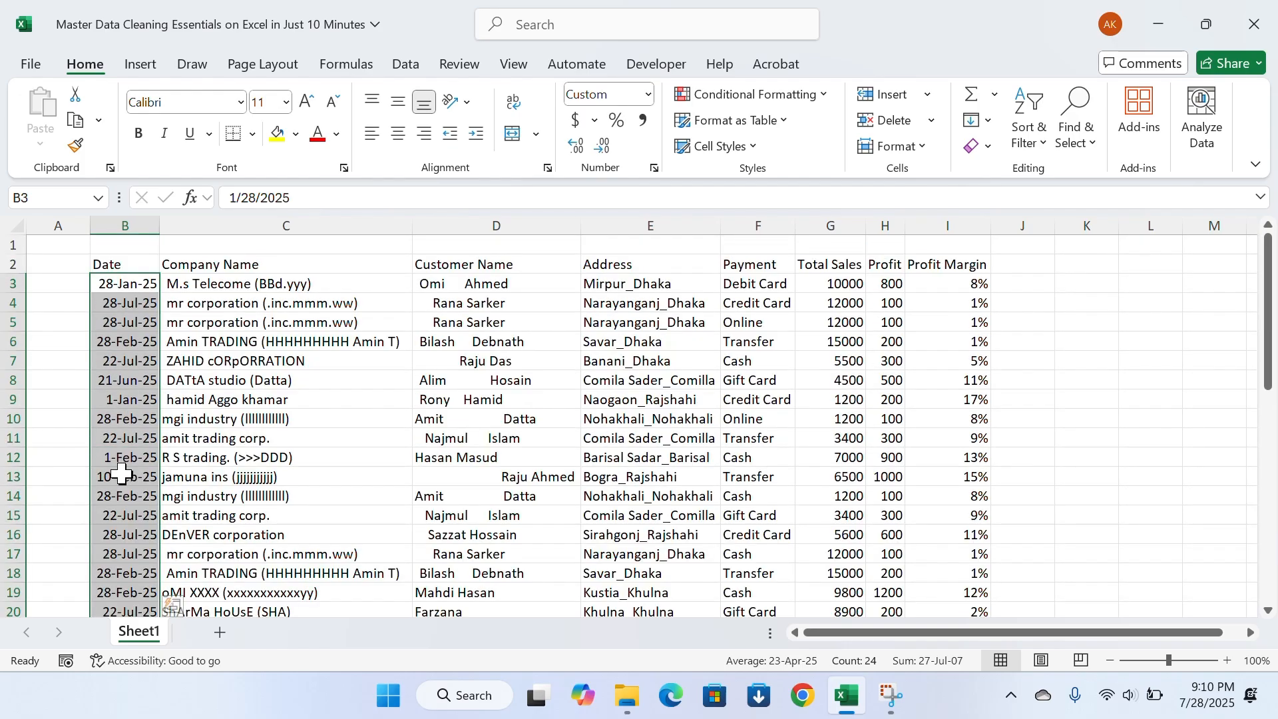
Insert an empty column between the Company Name and Customer Name columns
{"action": "left_click", "coordinate": [243, 307]}
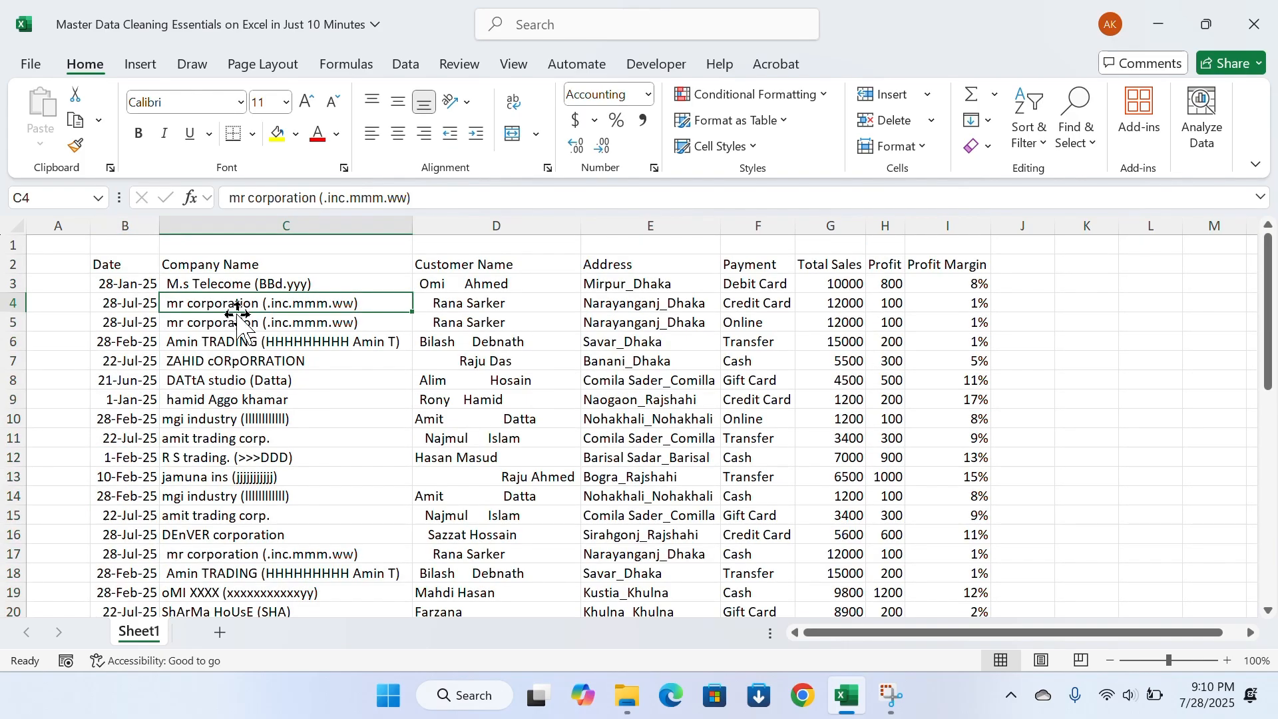
{"action": "left_click", "coordinate": [463, 227]}
{"action": "right_click", "coordinate": [463, 227]}
{"action": "left_click", "coordinate": [513, 429]}
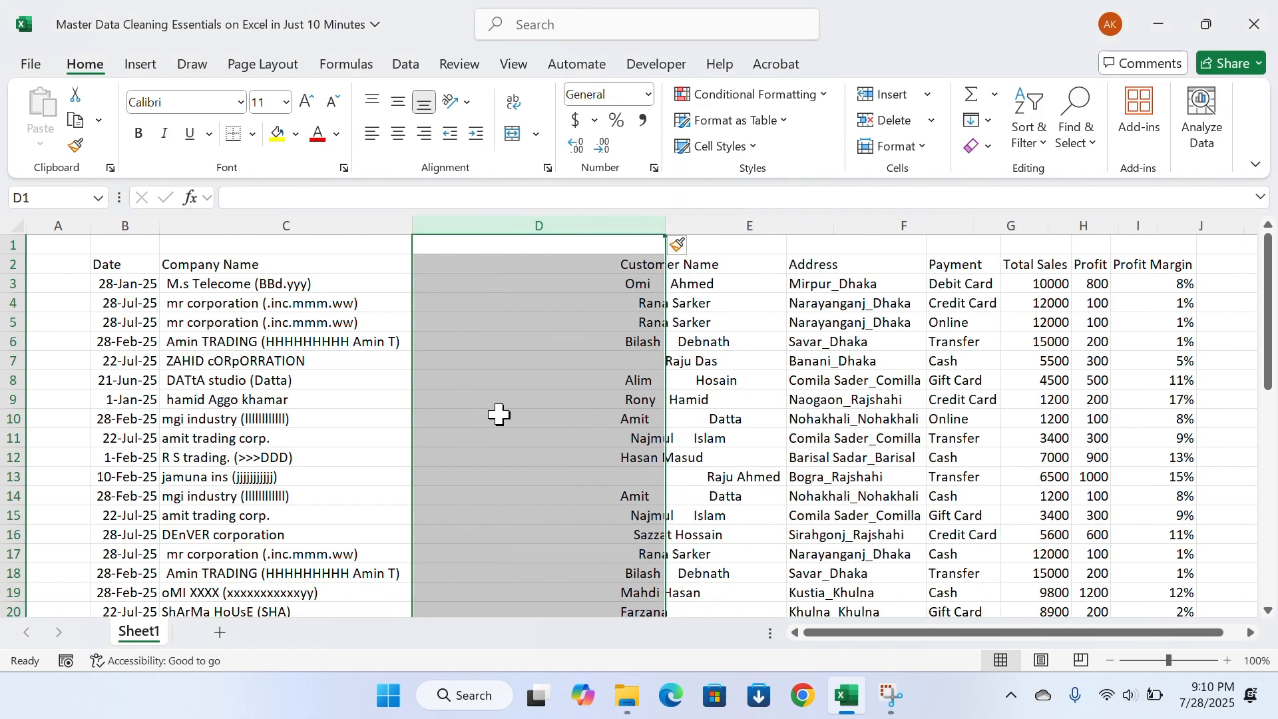
{"action": "left_click", "coordinate": [442, 322]}
{"action": "left_click", "coordinate": [456, 269]}
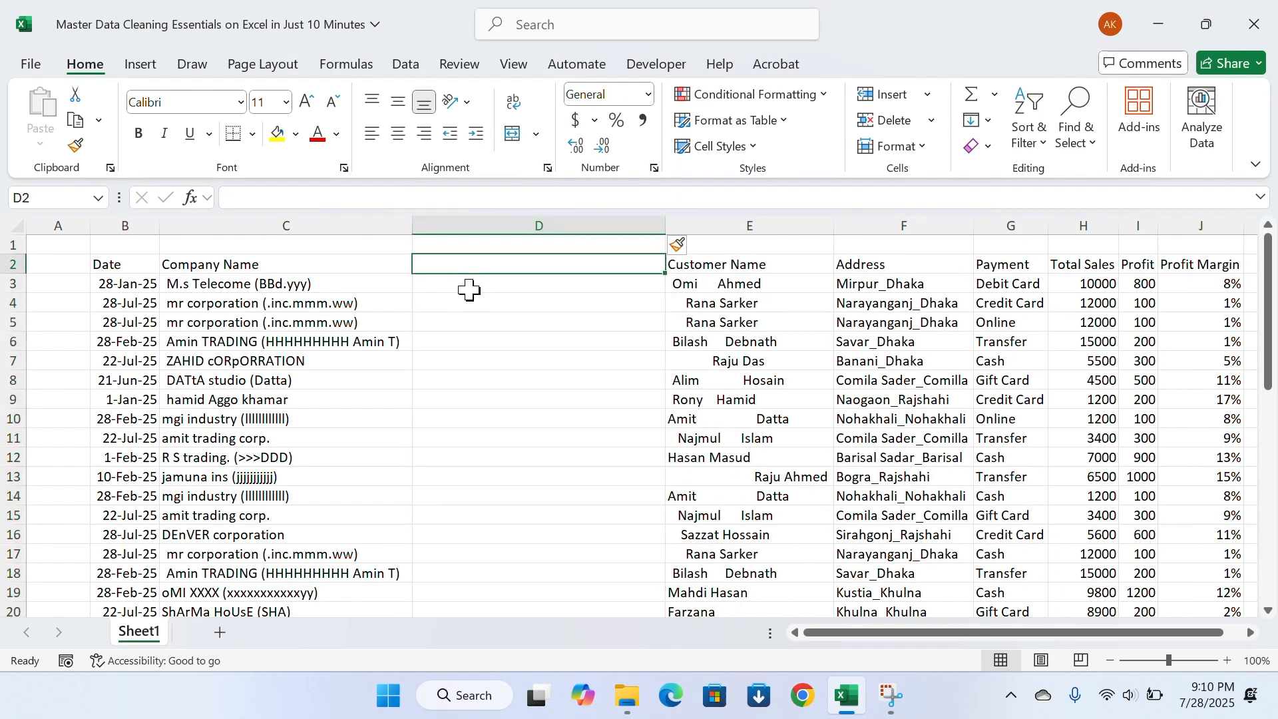
{"action": "left_click", "coordinate": [471, 286]}
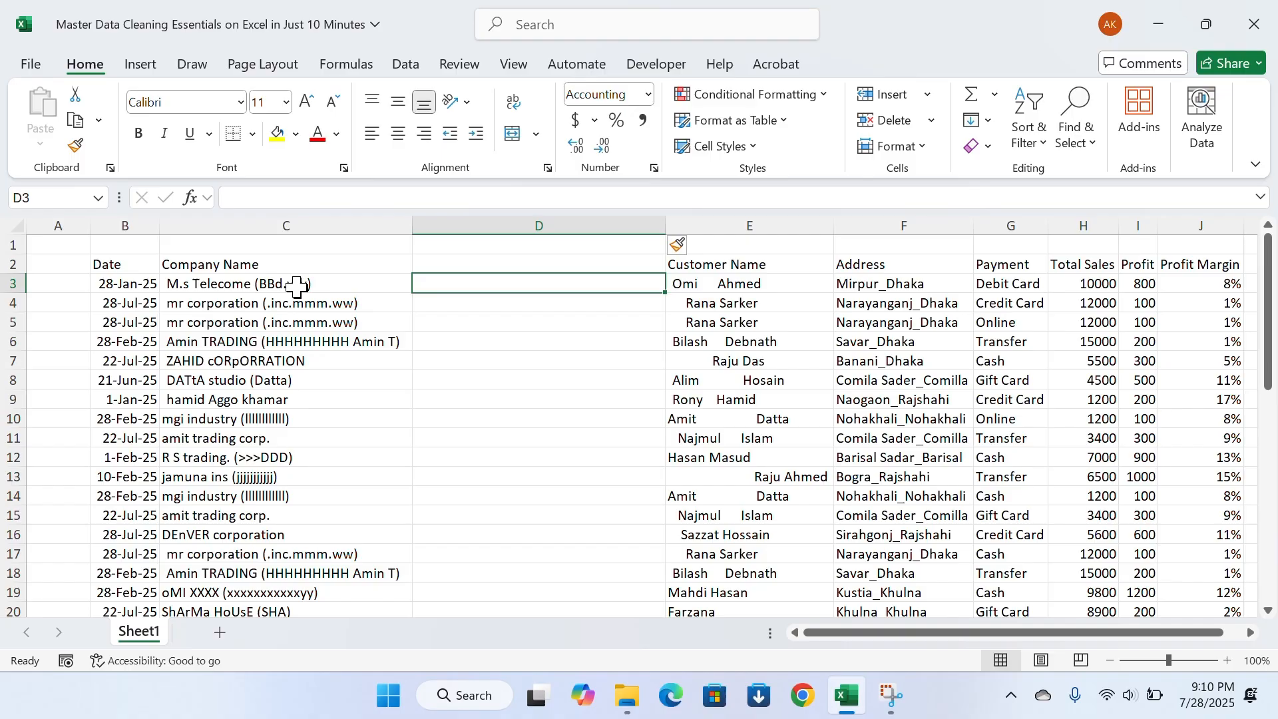
Examine the Company Name entries for bracketed text, irregular capitalization and stray spaces down to the last record
{"action": "scroll", "coordinate": [297, 286], "scroll_direction": "down", "scroll_amount": 2}
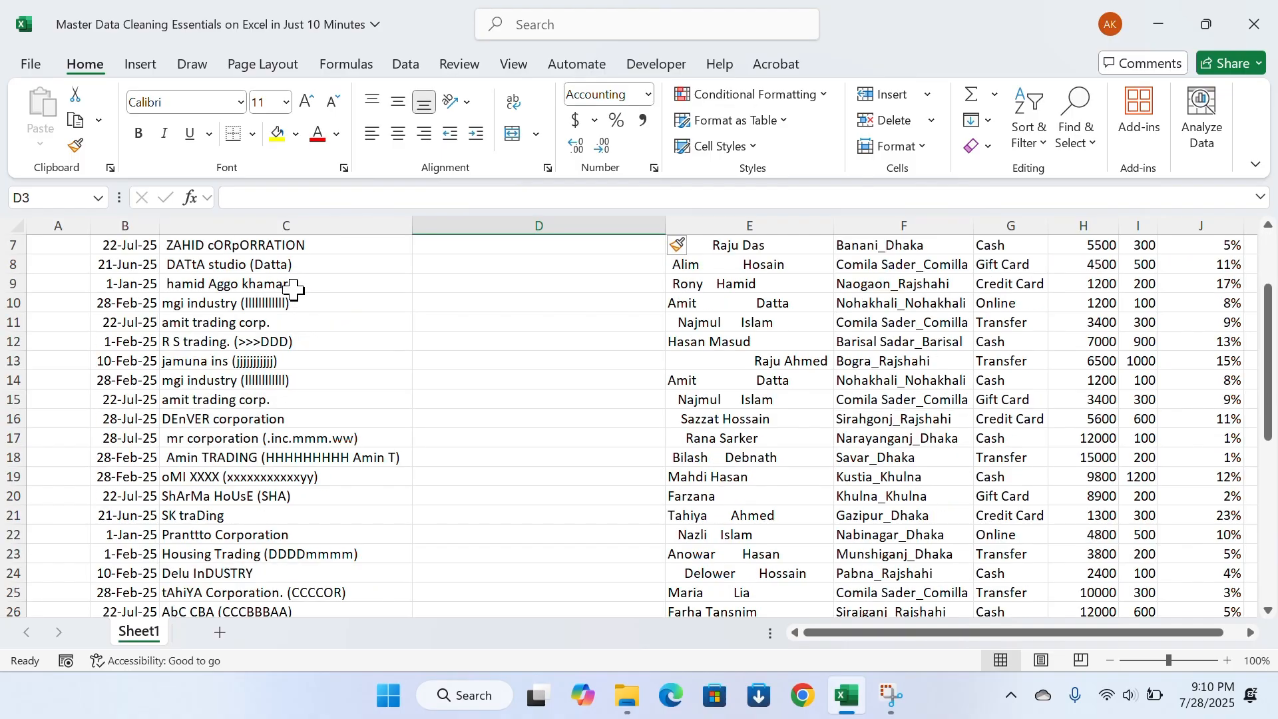
{"action": "scroll", "coordinate": [297, 280], "scroll_direction": "up", "scroll_amount": 2}
{"action": "left_click", "coordinate": [417, 359]}
{"action": "scroll", "coordinate": [323, 353], "scroll_direction": "down", "scroll_amount": 4}
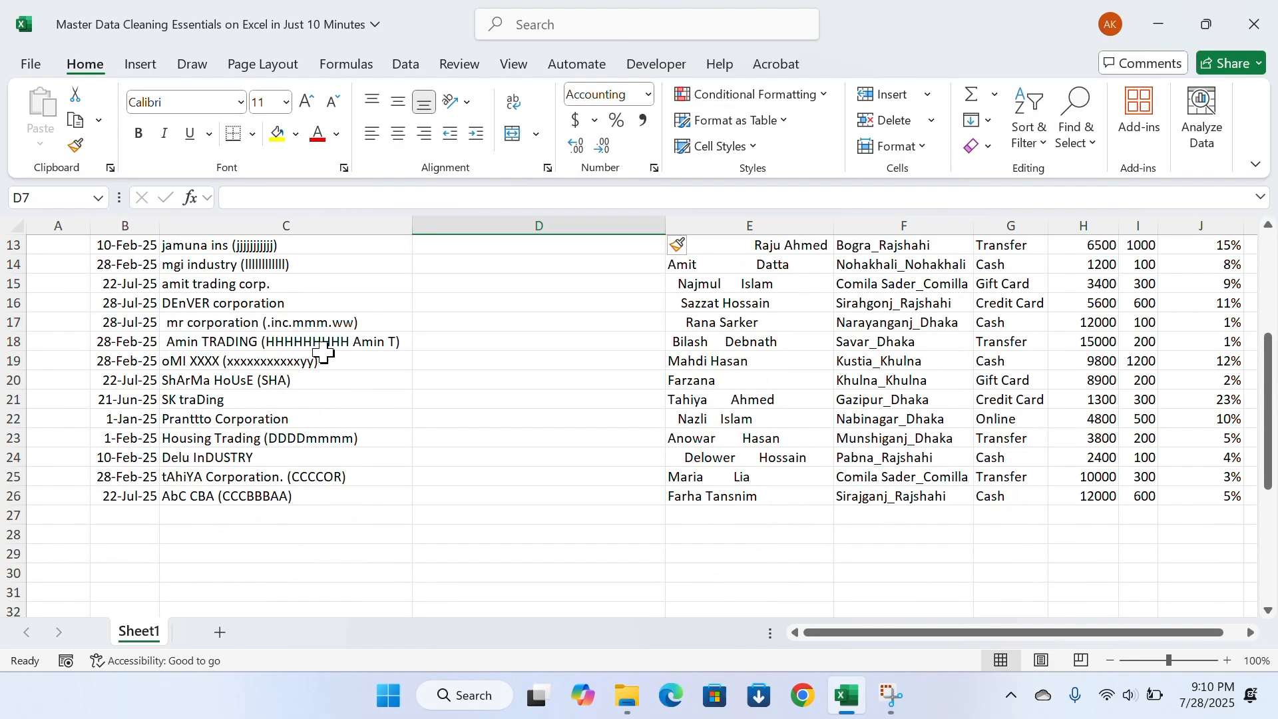
{"action": "scroll", "coordinate": [323, 353], "scroll_direction": "up", "scroll_amount": 4}
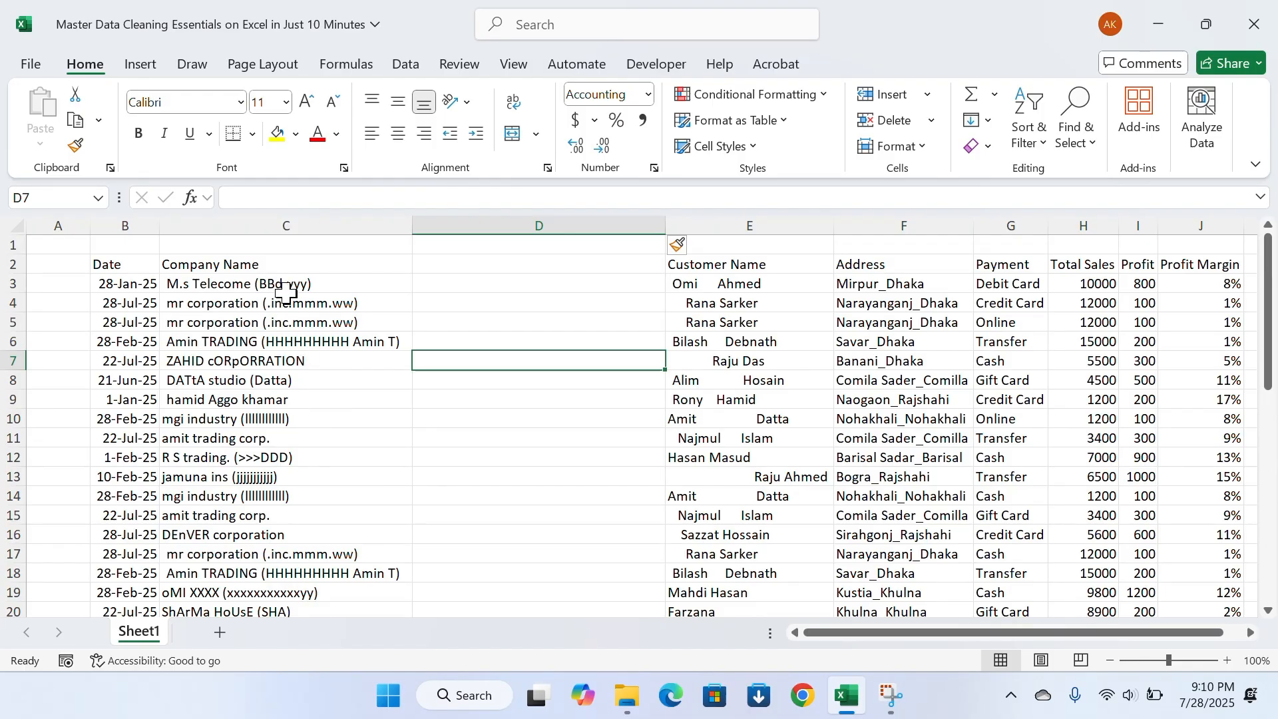
{"action": "left_click", "coordinate": [286, 293]}
{"action": "left_click", "coordinate": [295, 336]}
{"action": "left_click", "coordinate": [297, 385]}
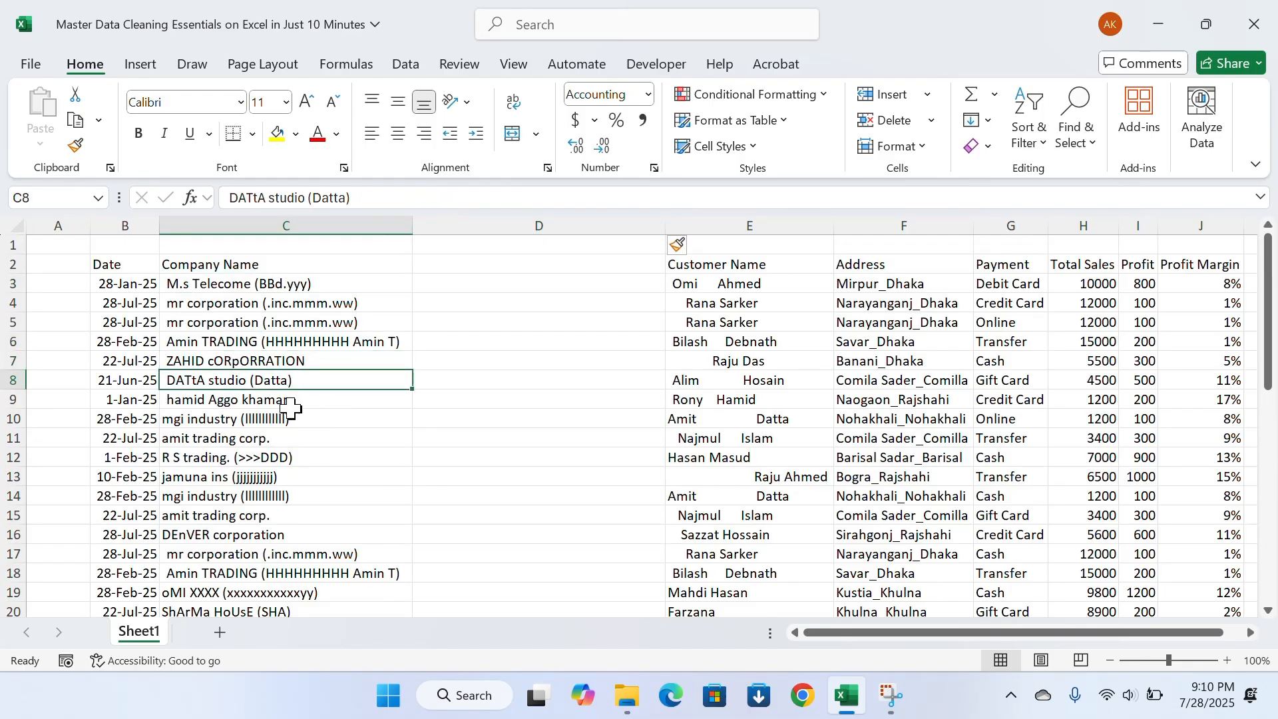
{"action": "scroll", "coordinate": [286, 412], "scroll_direction": "down", "scroll_amount": 5}
{"action": "scroll", "coordinate": [284, 436], "scroll_direction": "up", "scroll_amount": 5}
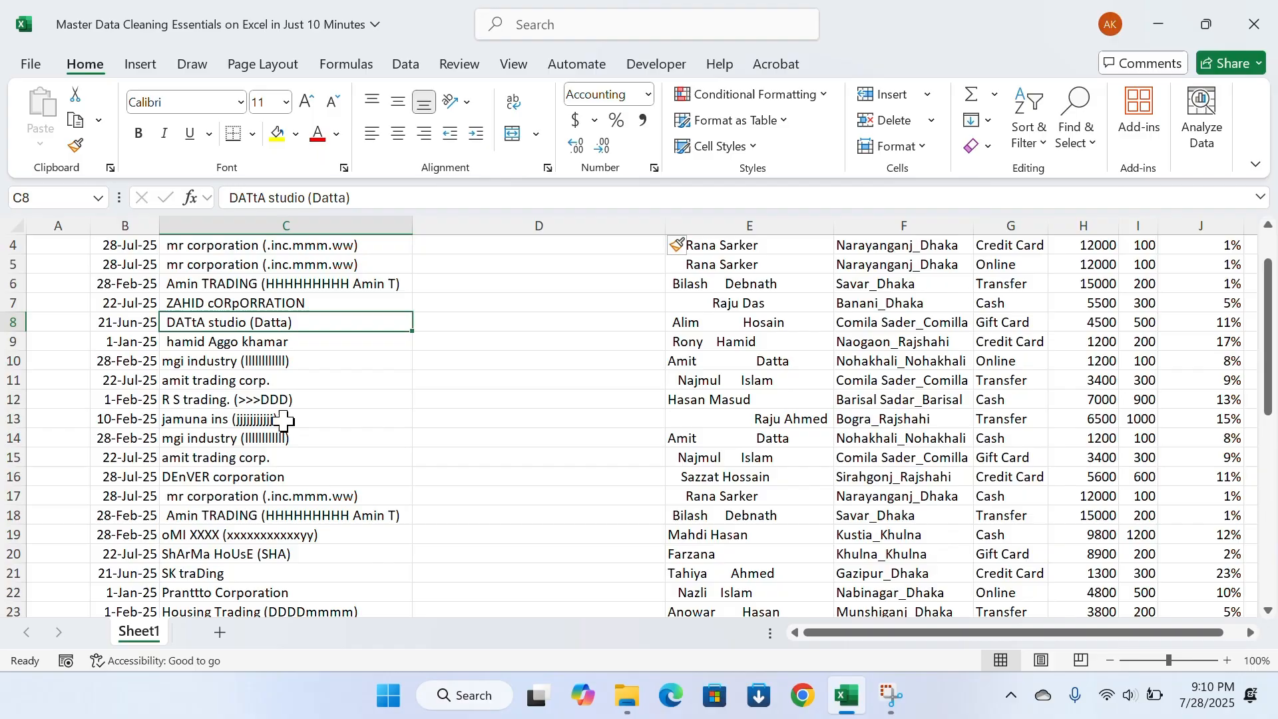
{"action": "scroll", "coordinate": [266, 433], "scroll_direction": "down", "scroll_amount": 3}
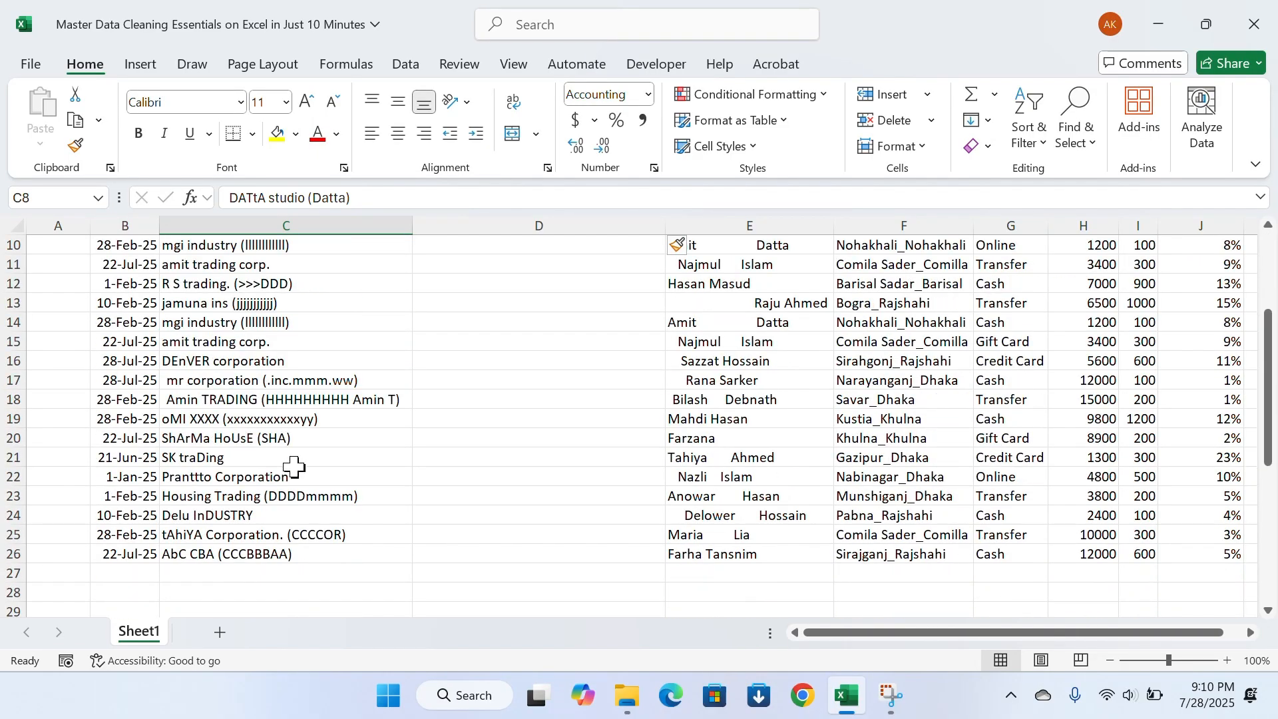
{"action": "scroll", "coordinate": [293, 466], "scroll_direction": "up", "scroll_amount": 3}
Remove the bracketed text from all company names in C3:C26 by replacing (**) with nothing
{"action": "left_click", "coordinate": [301, 285]}
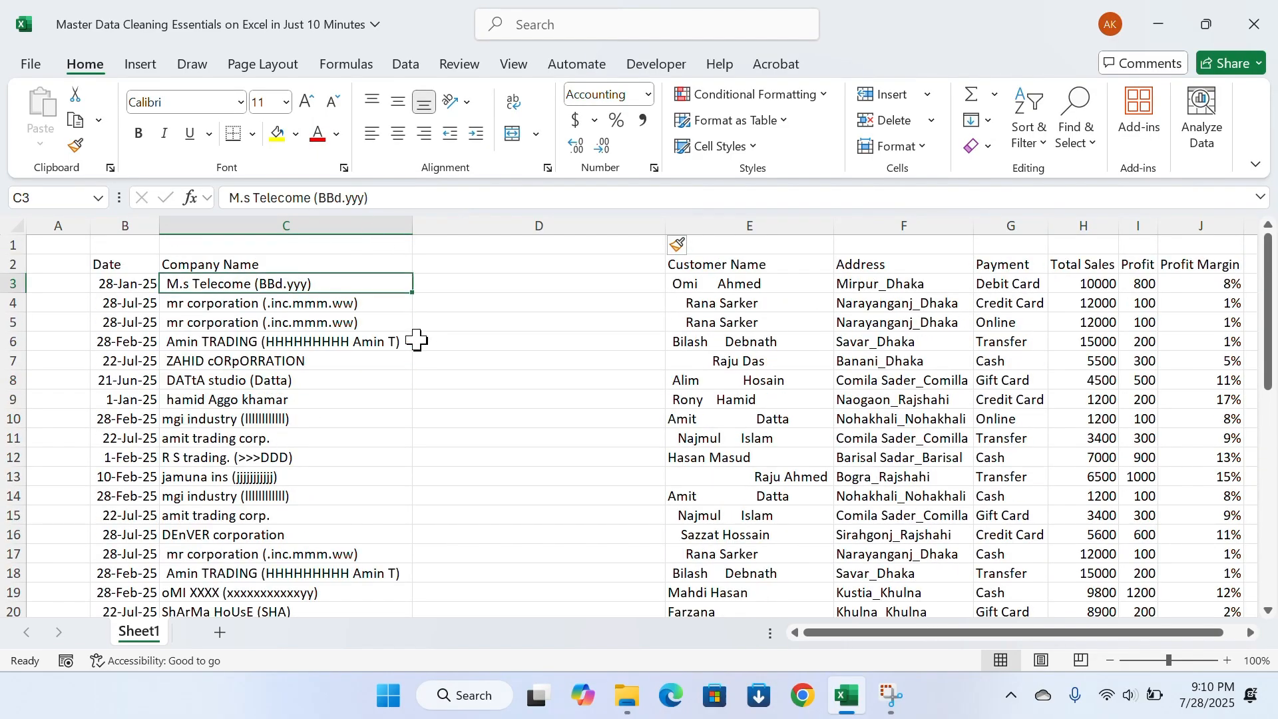
{"action": "key", "text": "ctrl+shift+Down"}
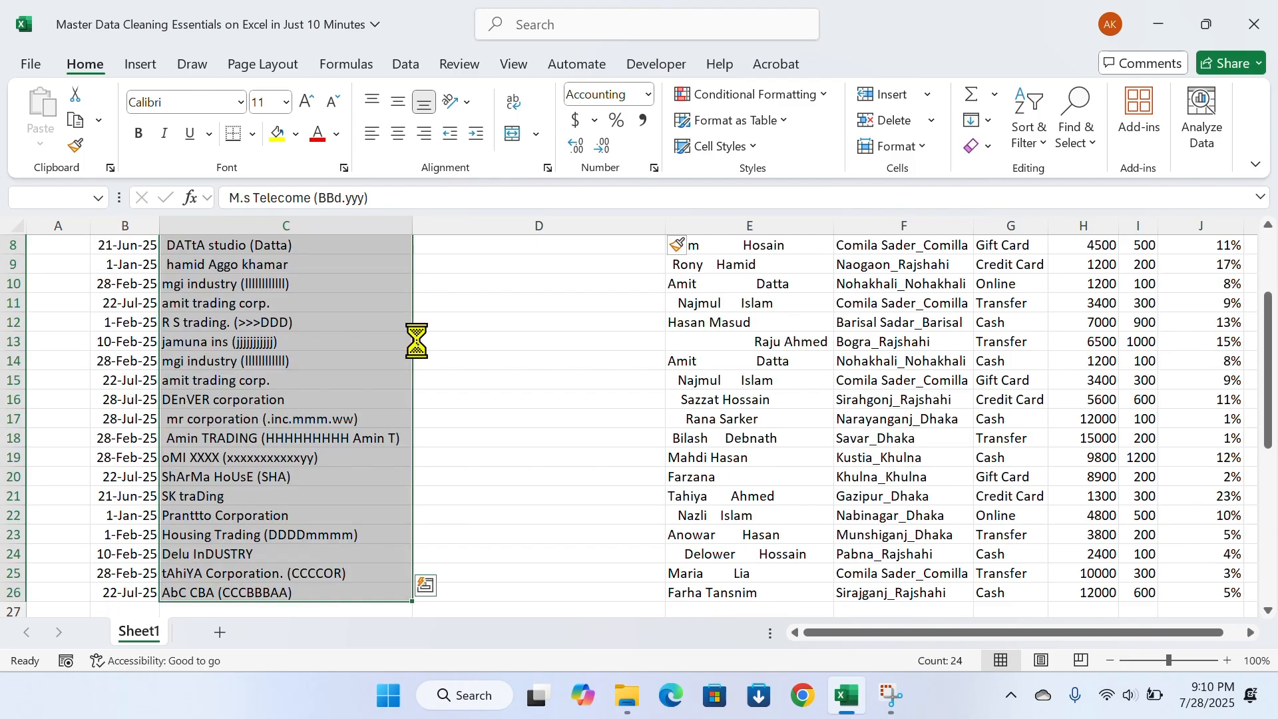
{"action": "key", "text": "ctrl+f"}
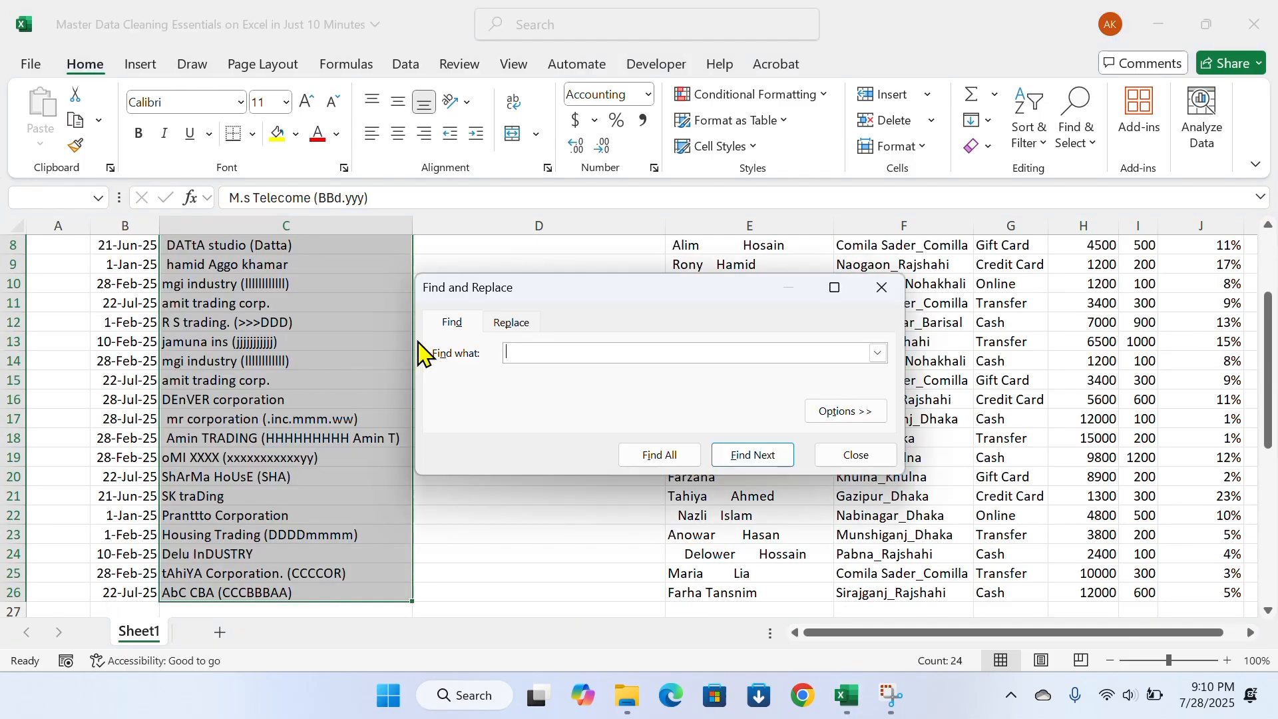
{"action": "left_click", "coordinate": [512, 324]}
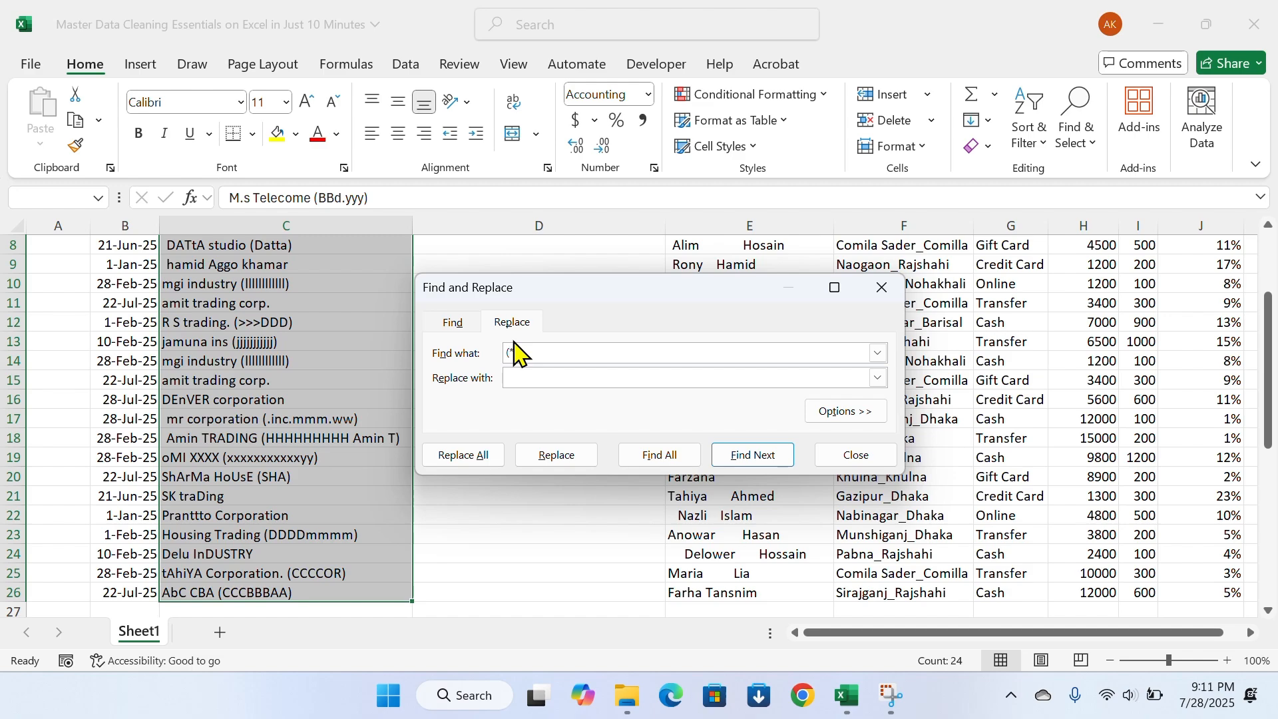
{"action": "type", "text": "*"}
{"action": "left_click", "coordinate": [548, 377]}
{"action": "left_click", "coordinate": [485, 458]}
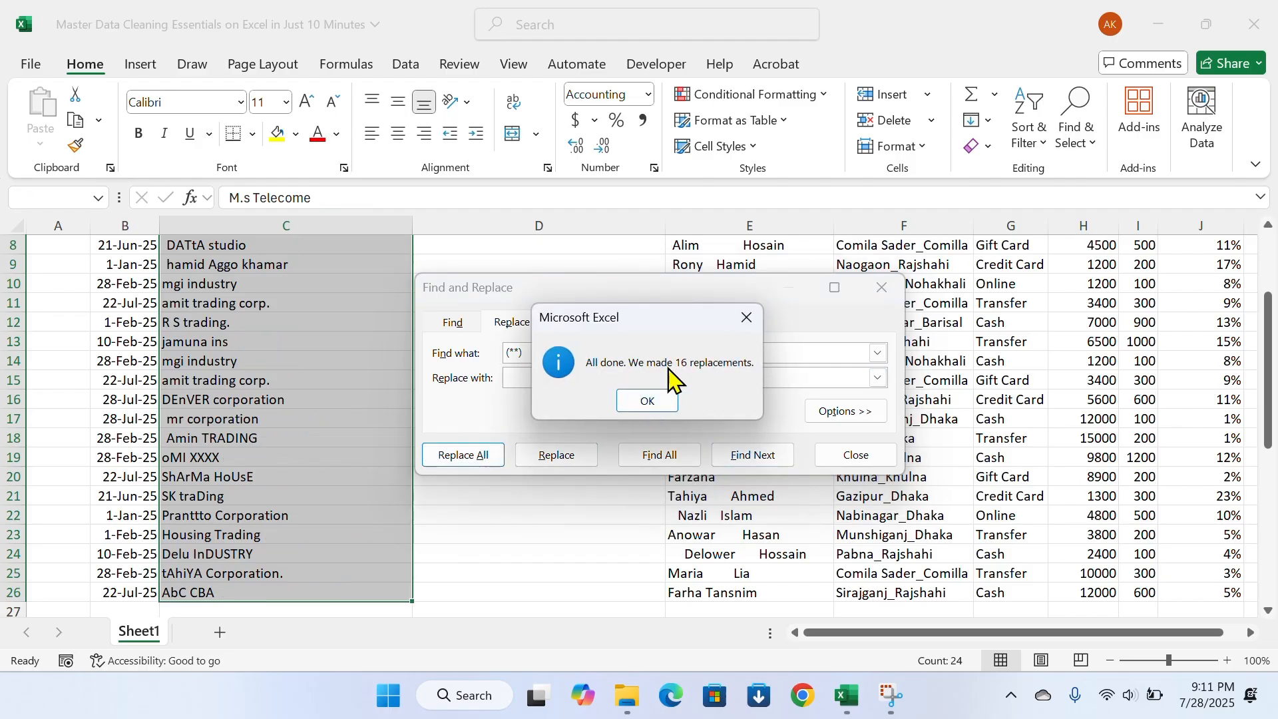
{"action": "left_click", "coordinate": [652, 403]}
{"action": "left_click", "coordinate": [881, 289]}
{"action": "scroll", "coordinate": [498, 400], "scroll_direction": "up", "scroll_amount": 3}
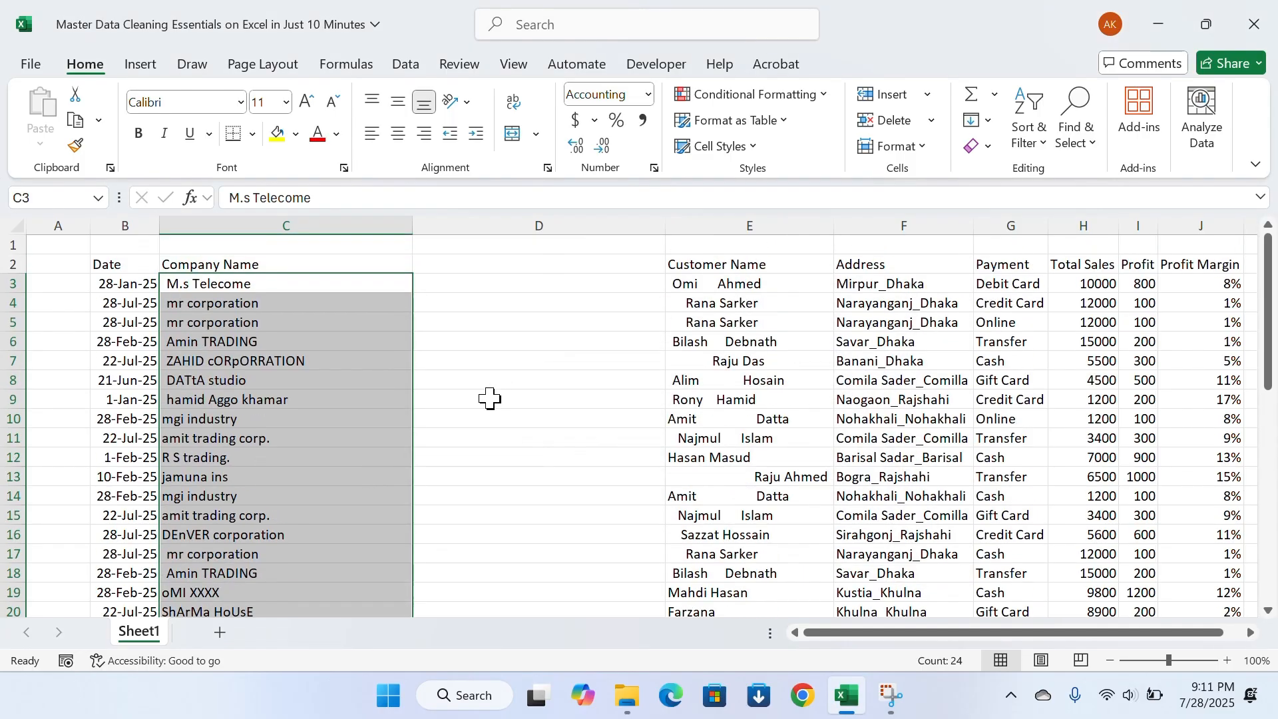
Check the Company Name entries down to the last record after the bracket removal, ending in cell D3
{"action": "left_click", "coordinate": [288, 339]}
{"action": "left_click", "coordinate": [289, 340]}
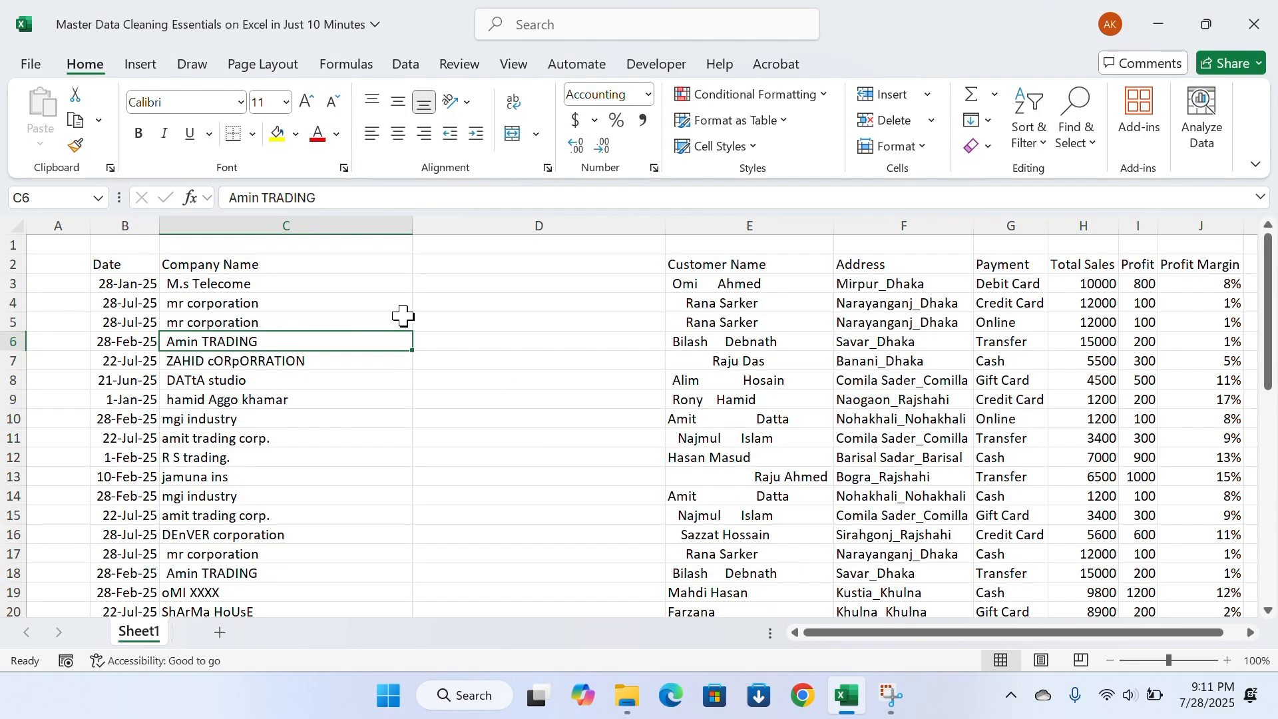
{"action": "left_click", "coordinate": [294, 293]}
{"action": "scroll", "coordinate": [292, 363], "scroll_direction": "down", "scroll_amount": 4}
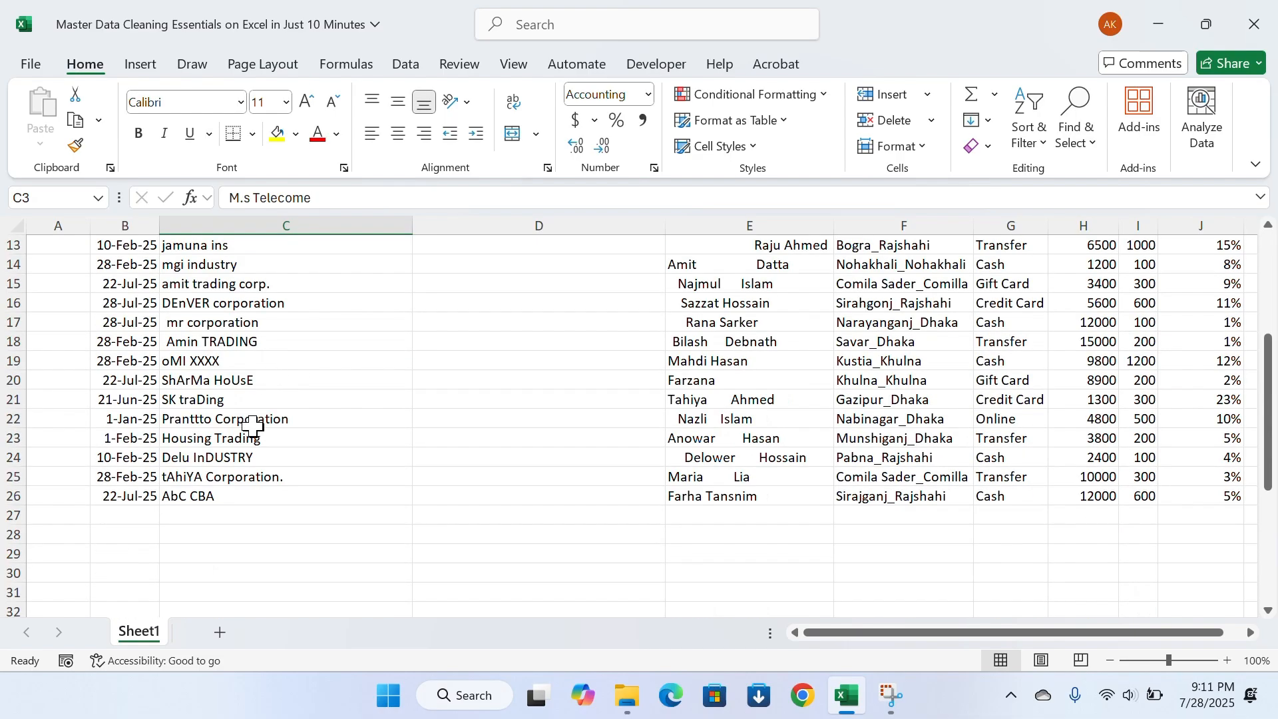
{"action": "scroll", "coordinate": [253, 445], "scroll_direction": "up", "scroll_amount": 4}
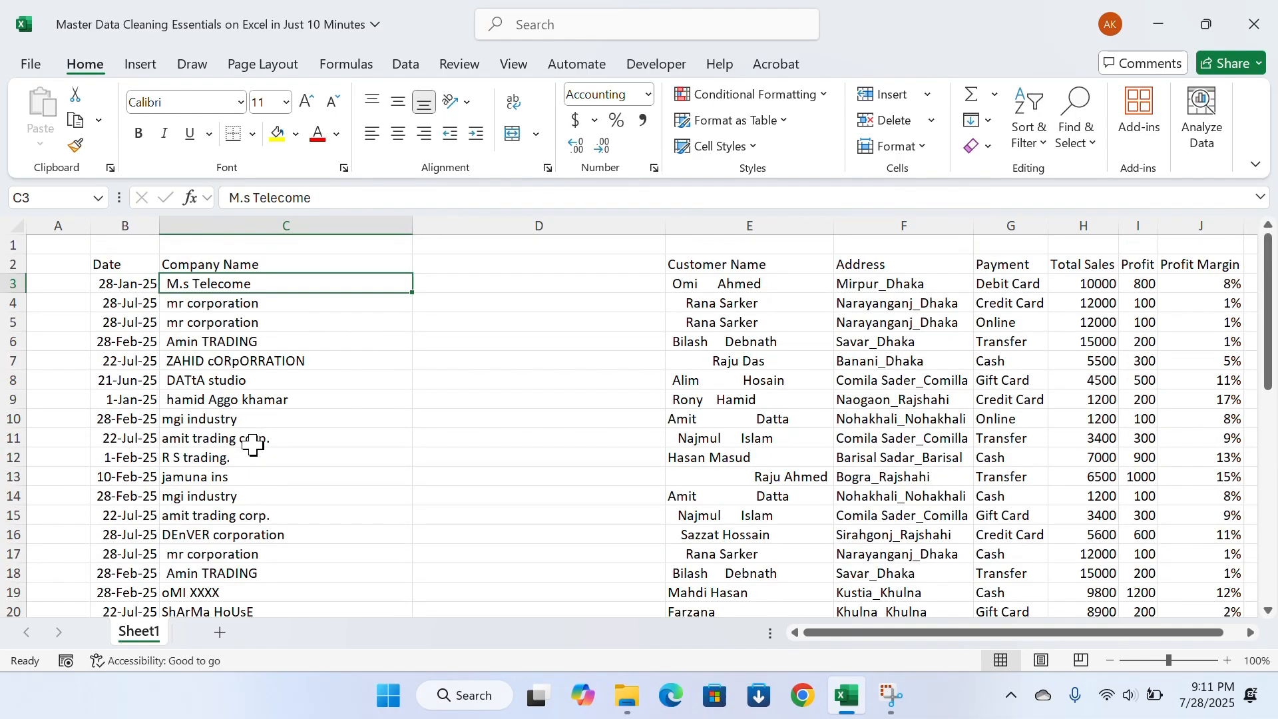
{"action": "left_click", "coordinate": [252, 343]}
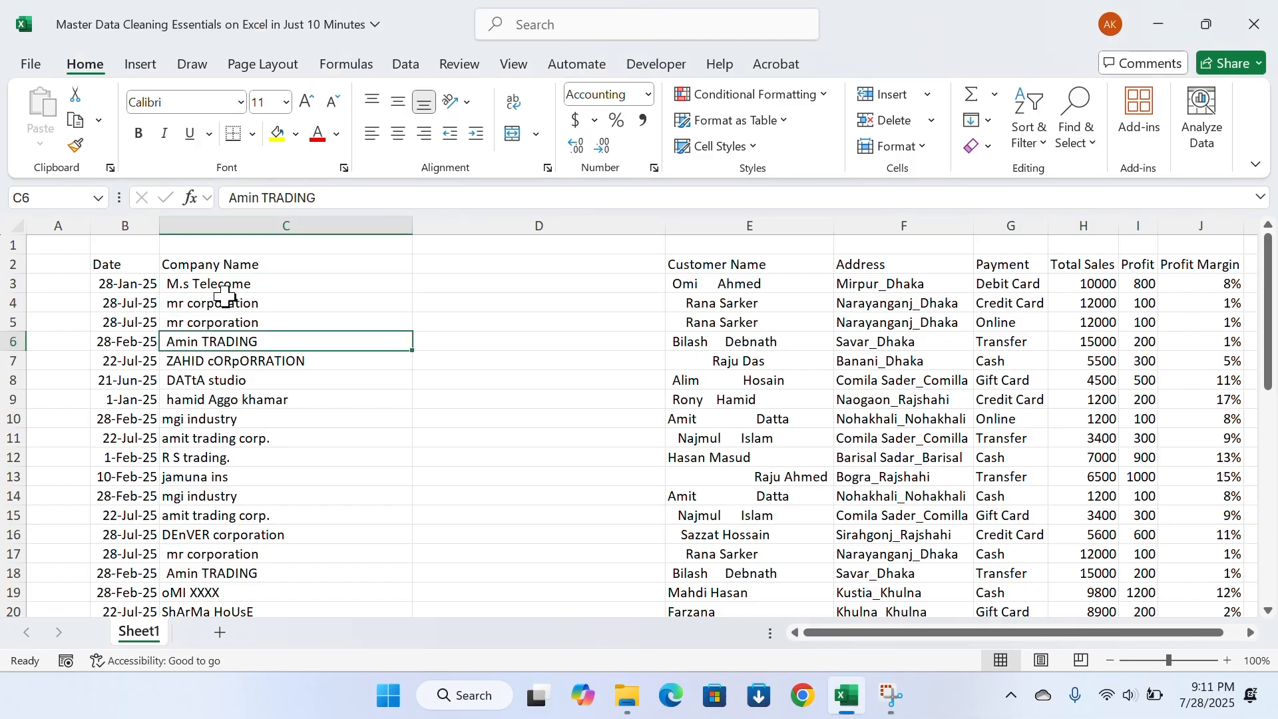
{"action": "left_click", "coordinate": [228, 279]}
{"action": "left_click", "coordinate": [461, 285]}
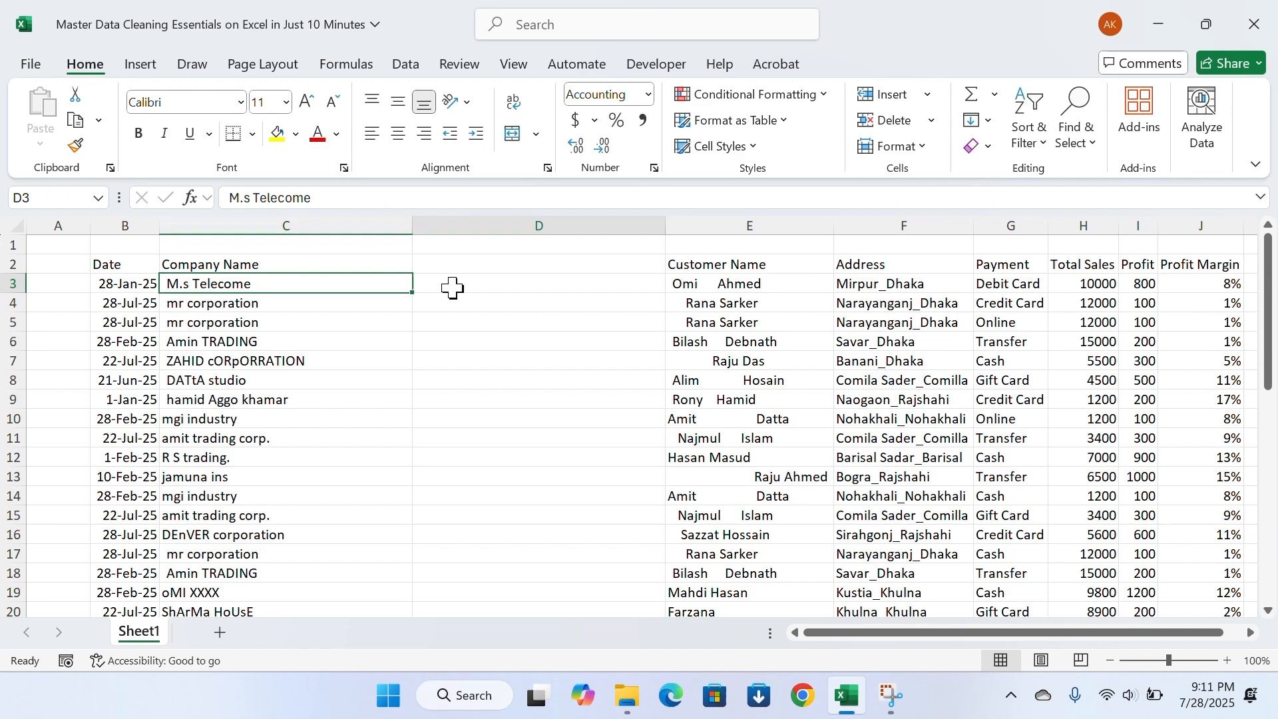
Enter the formula =UPPER(C3) in D3 to convert the first company name to uppercase
{"action": "type", "text": "="}
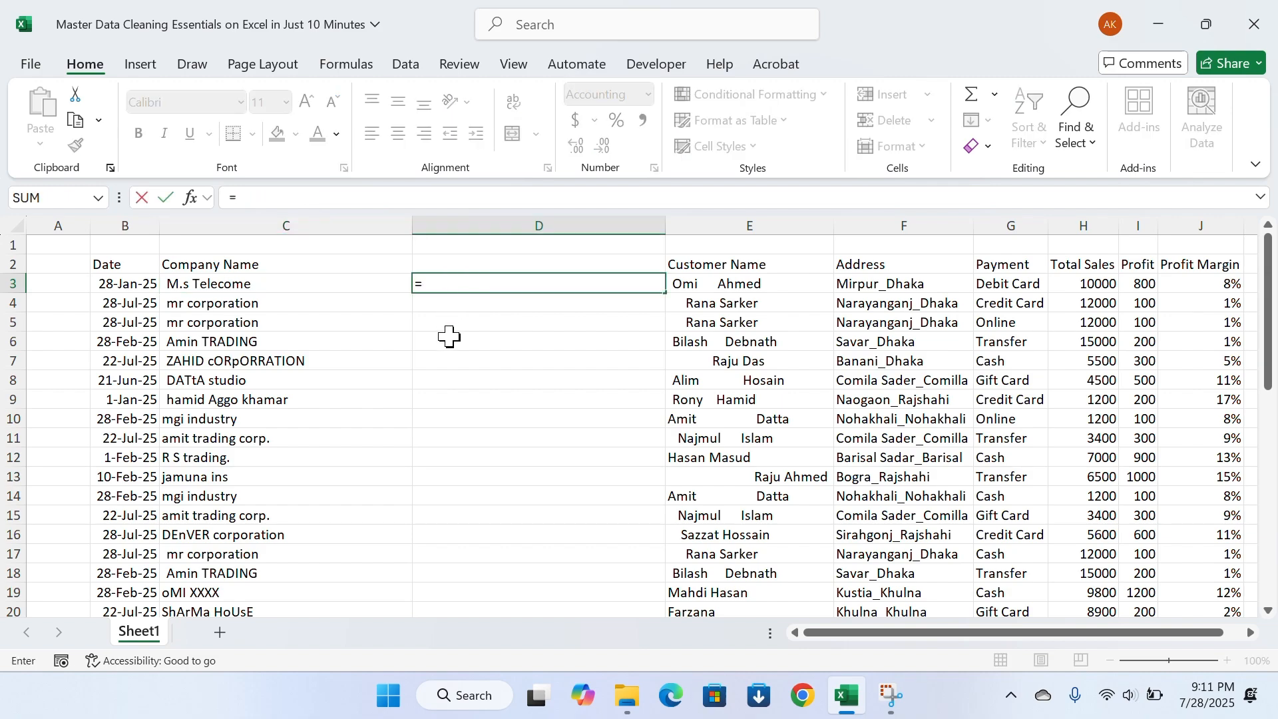
{"action": "type", "text": "u"}
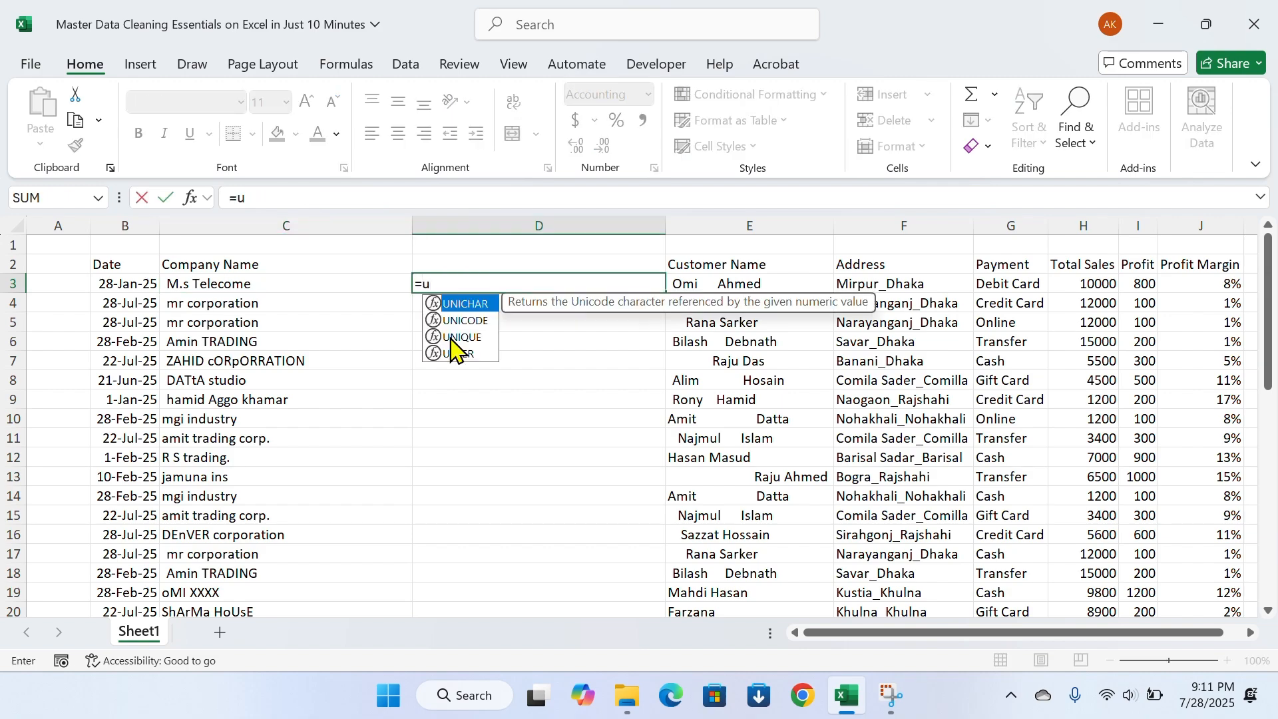
{"action": "type", "text": "p"}
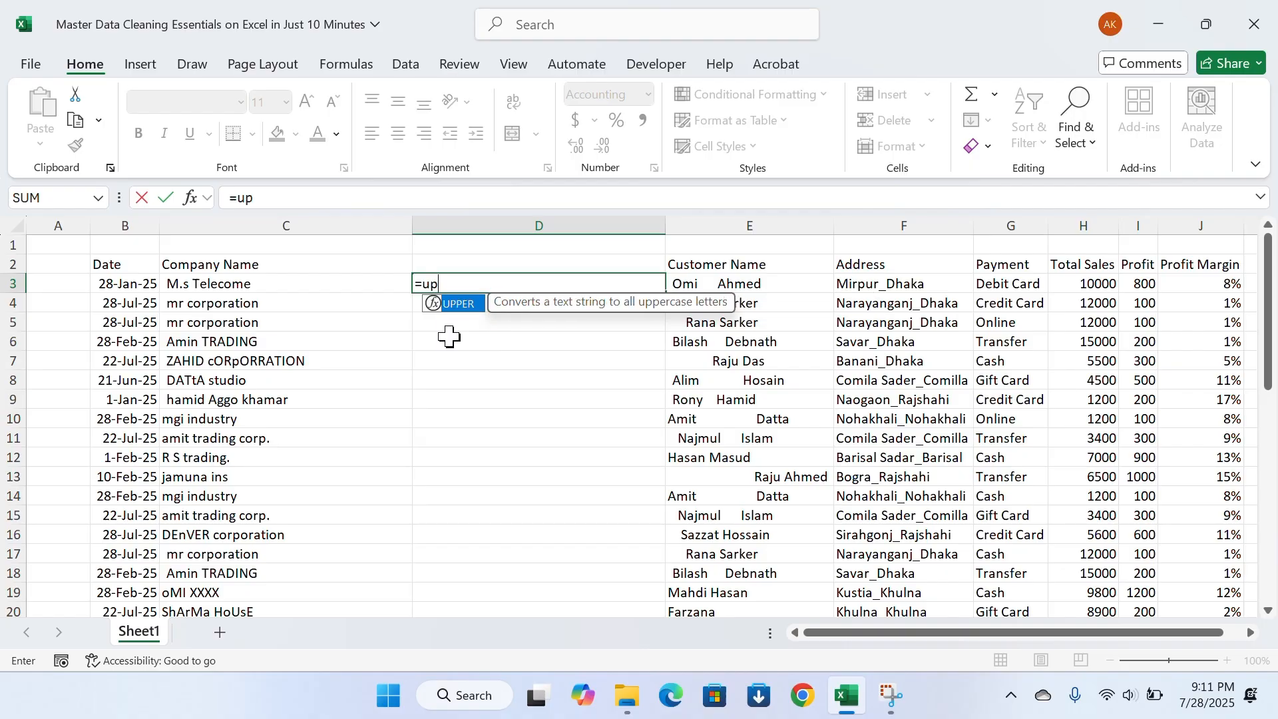
{"action": "key", "text": "Tab"}
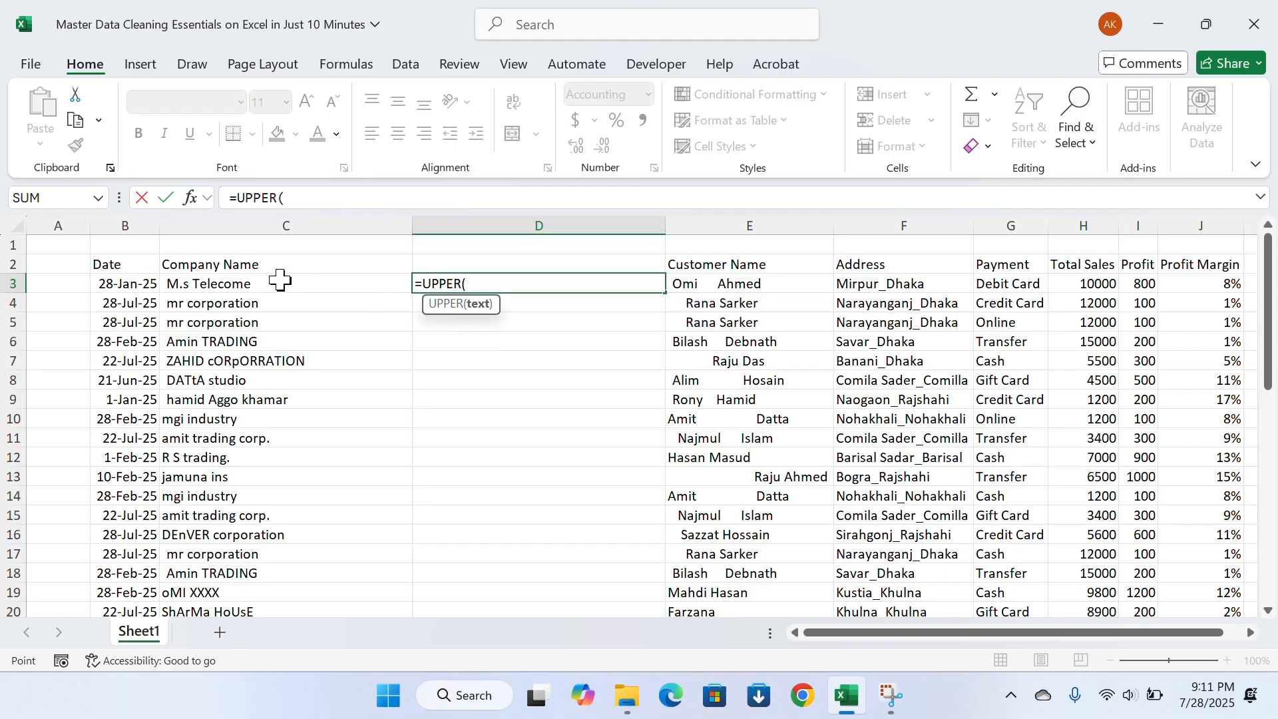
{"action": "left_click", "coordinate": [277, 280]}
{"action": "type", "text": ")"}
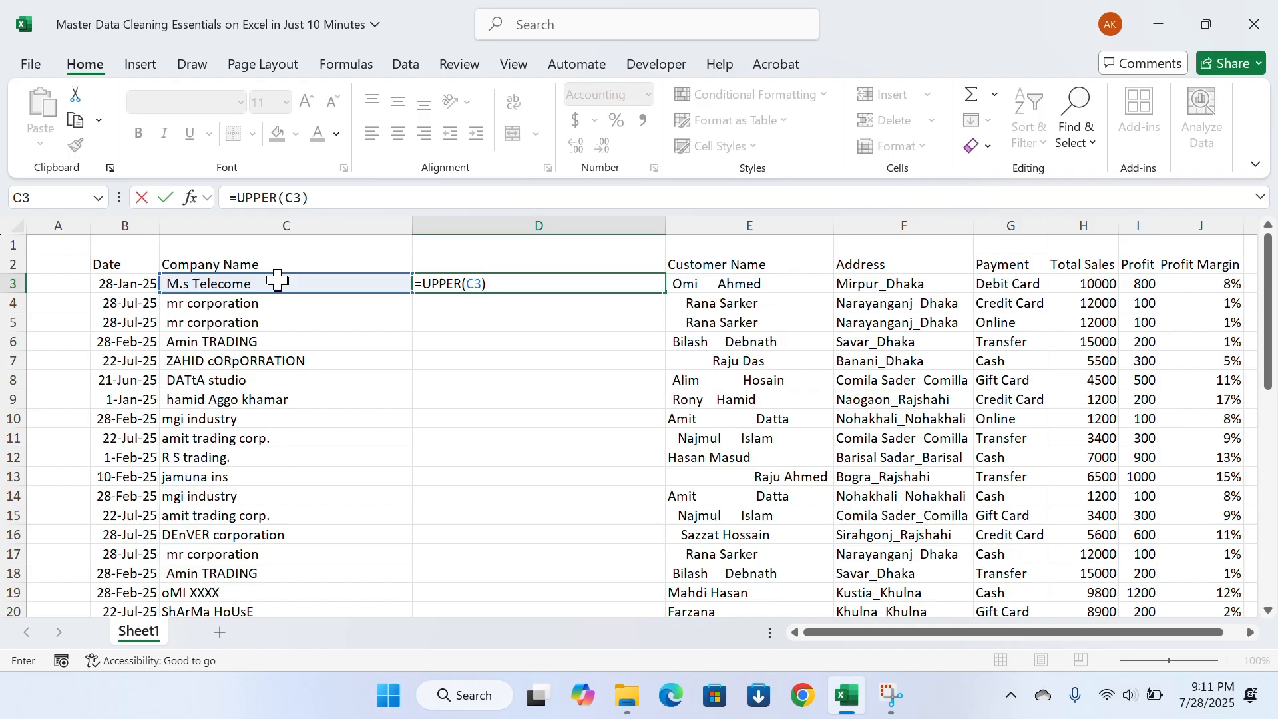
{"action": "key", "text": "ctrl+Return"}
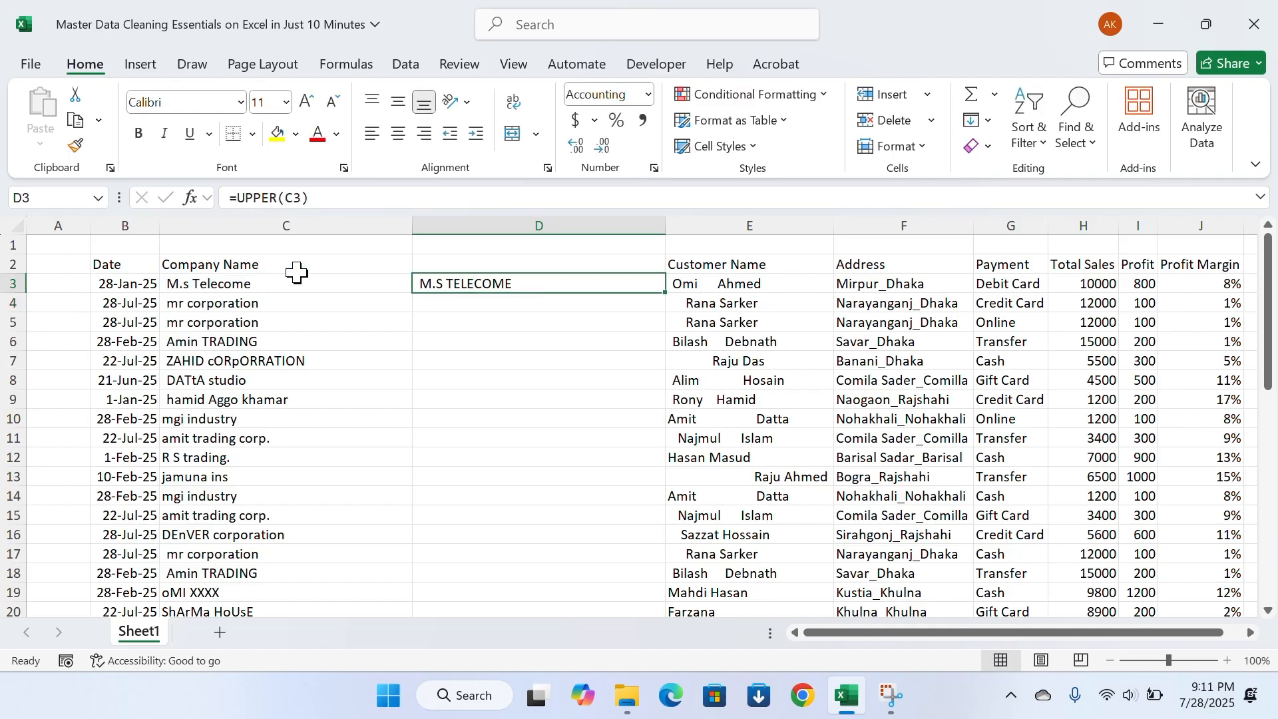
Fill the UPPER formula from D3 down to the last record in row 26
{"action": "double_click", "coordinate": [666, 292]}
{"action": "scroll", "coordinate": [522, 391], "scroll_direction": "down", "scroll_amount": 4}
{"action": "scroll", "coordinate": [516, 409], "scroll_direction": "up", "scroll_amount": 4}
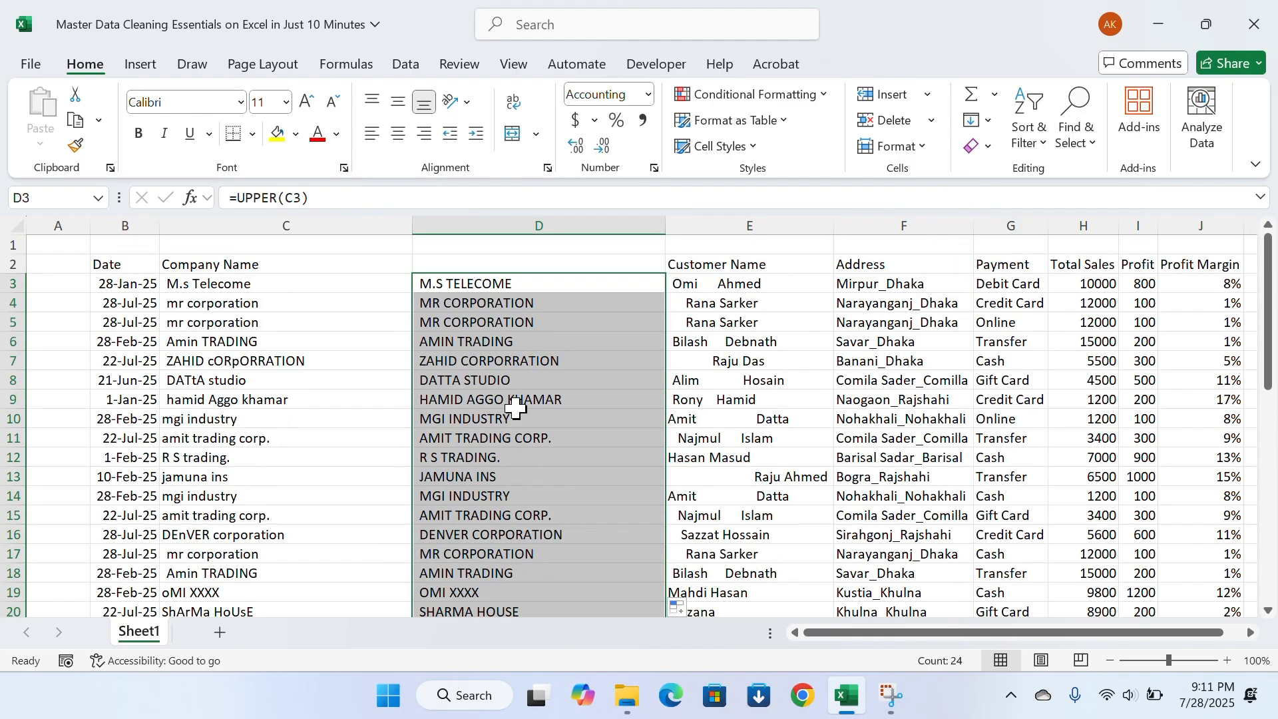
Copy the uppercase company names in D3:D26 and paste them as values over the original names starting at C3
{"action": "left_click", "coordinate": [514, 403]}
{"action": "key", "text": "ctrl+Up"}
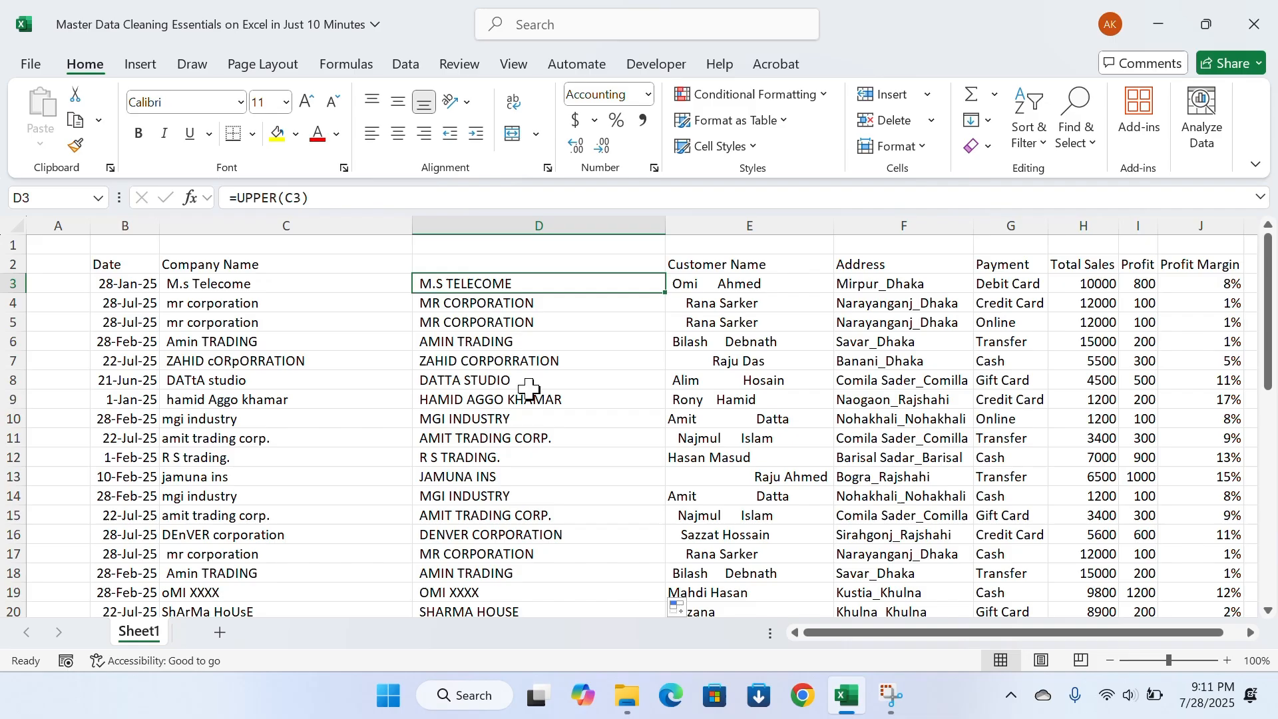
{"action": "key", "text": "Up"}
{"action": "key", "text": "Down"}
{"action": "key", "text": "ctrl+shift+Down"}
{"action": "key", "text": "ctrl+c"}
{"action": "key", "text": "ctrl+Up"}
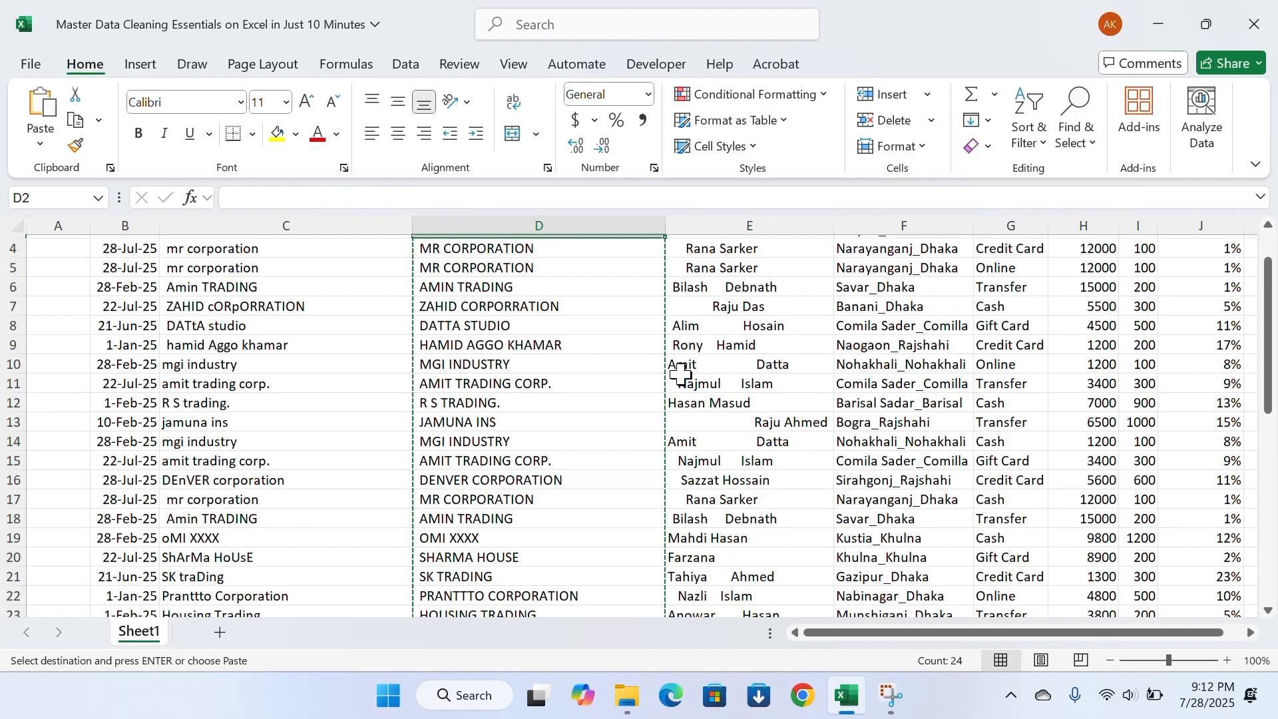
{"action": "key", "text": "Left"}
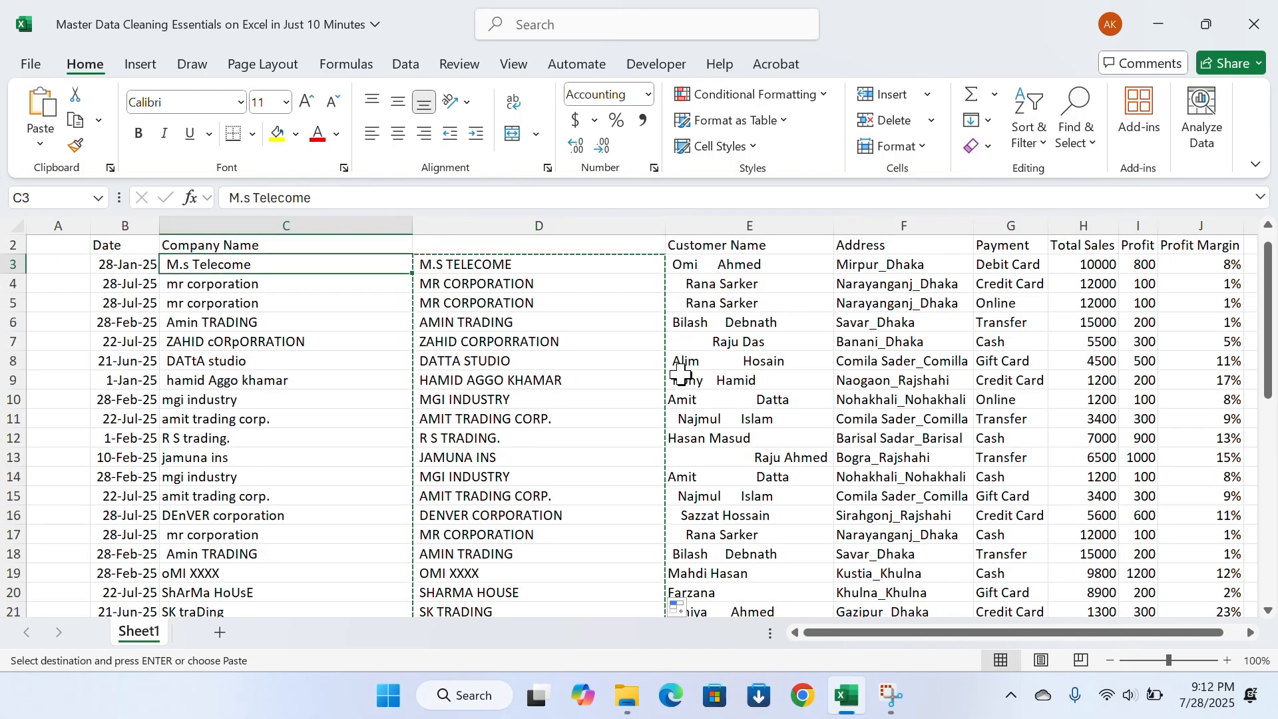
{"action": "key", "text": "alt"}
{"action": "key", "text": "v"}
{"action": "key", "text": "v"}
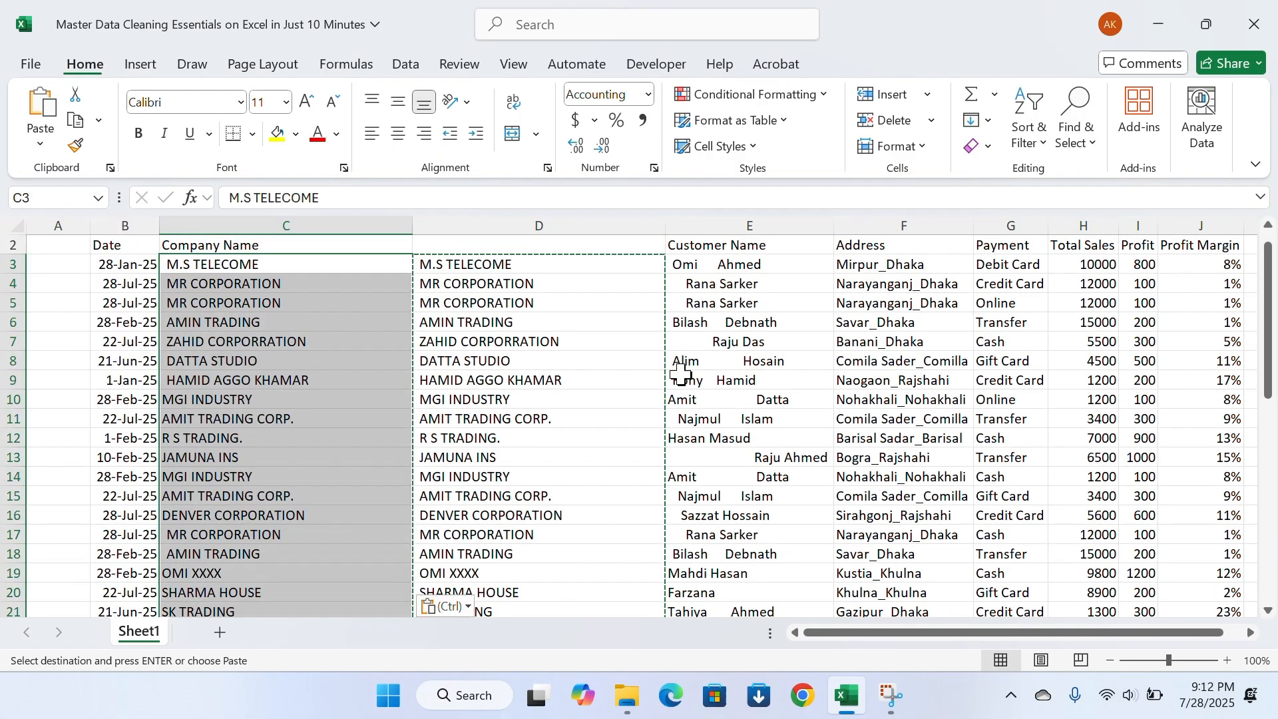
{"action": "key", "text": "Escape"}
Check the pasted company names down to the last record and delete the helper column D
{"action": "scroll", "coordinate": [283, 333], "scroll_direction": "down", "scroll_amount": 5}
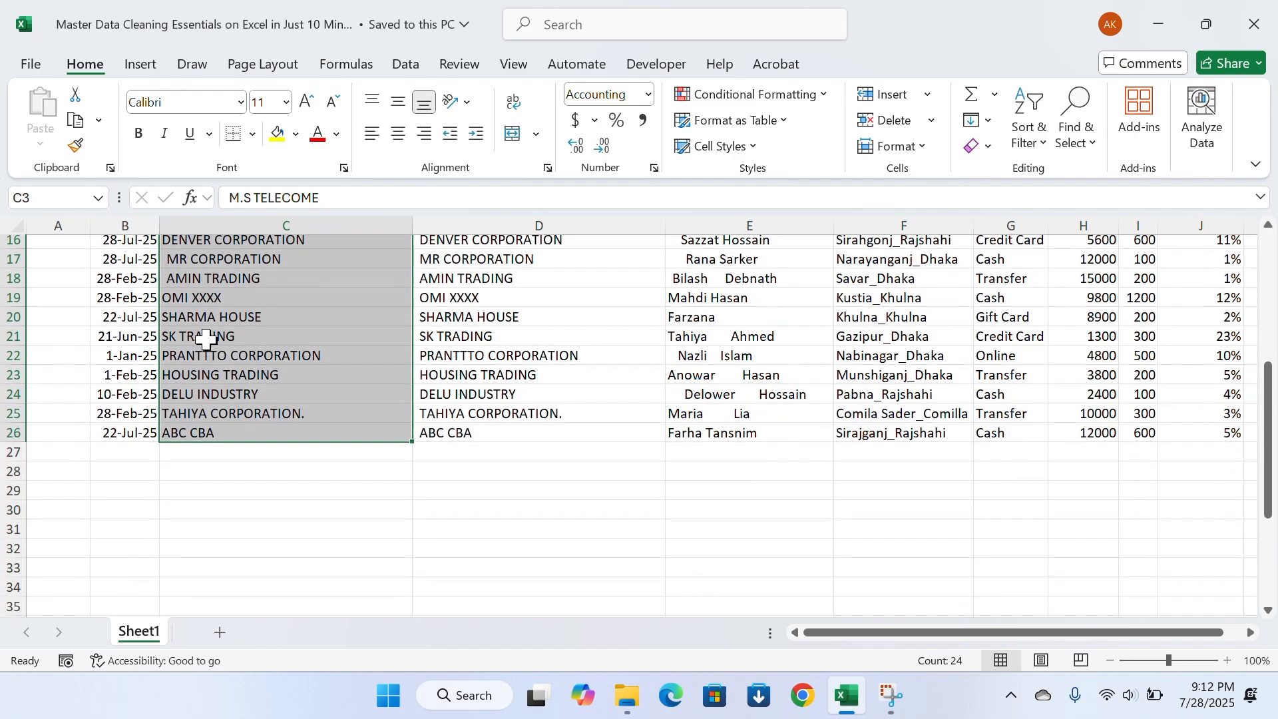
{"action": "scroll", "coordinate": [251, 408], "scroll_direction": "up", "scroll_amount": 5}
{"action": "left_click", "coordinate": [517, 225]}
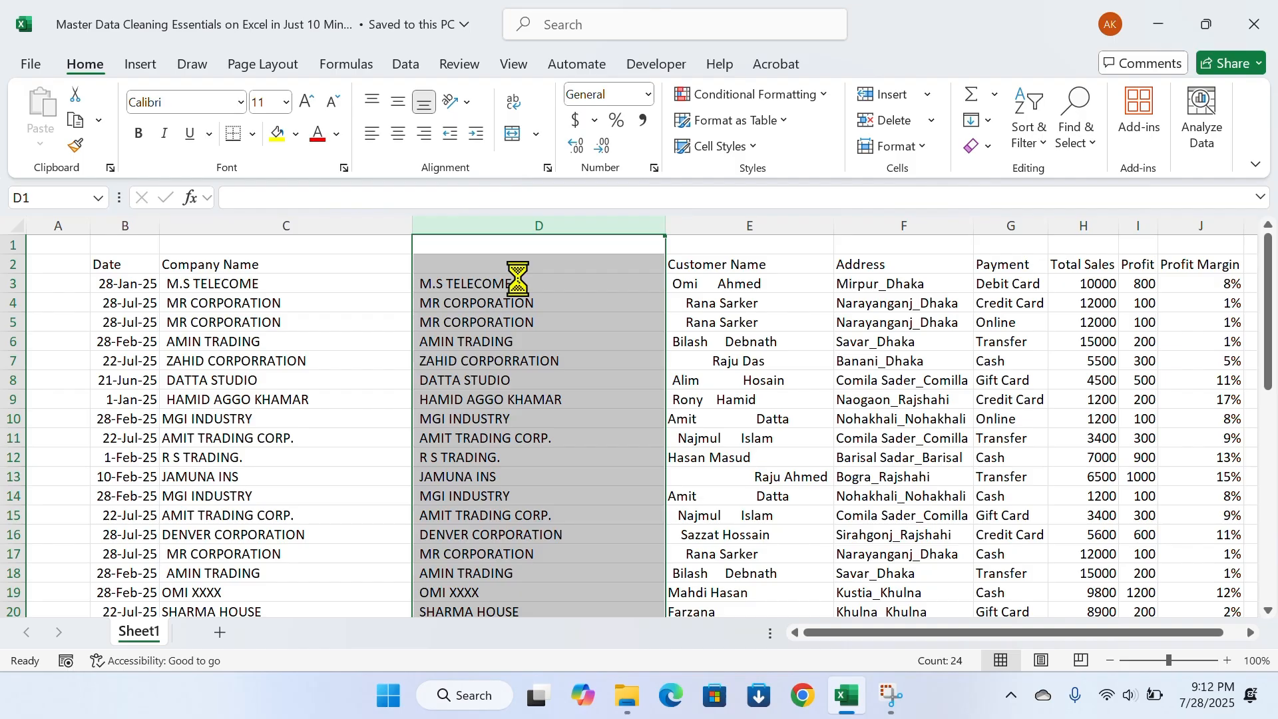
{"action": "key", "text": "ctrl+minus"}
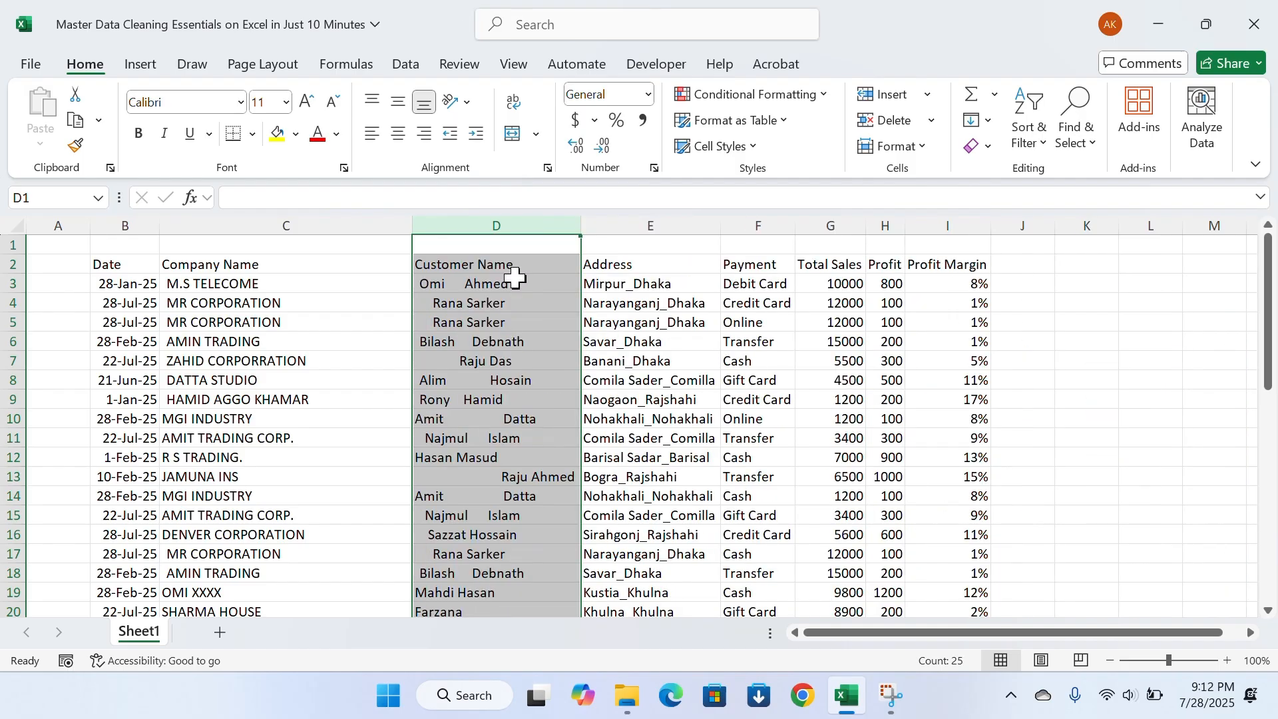
{"action": "left_click", "coordinate": [241, 266]}
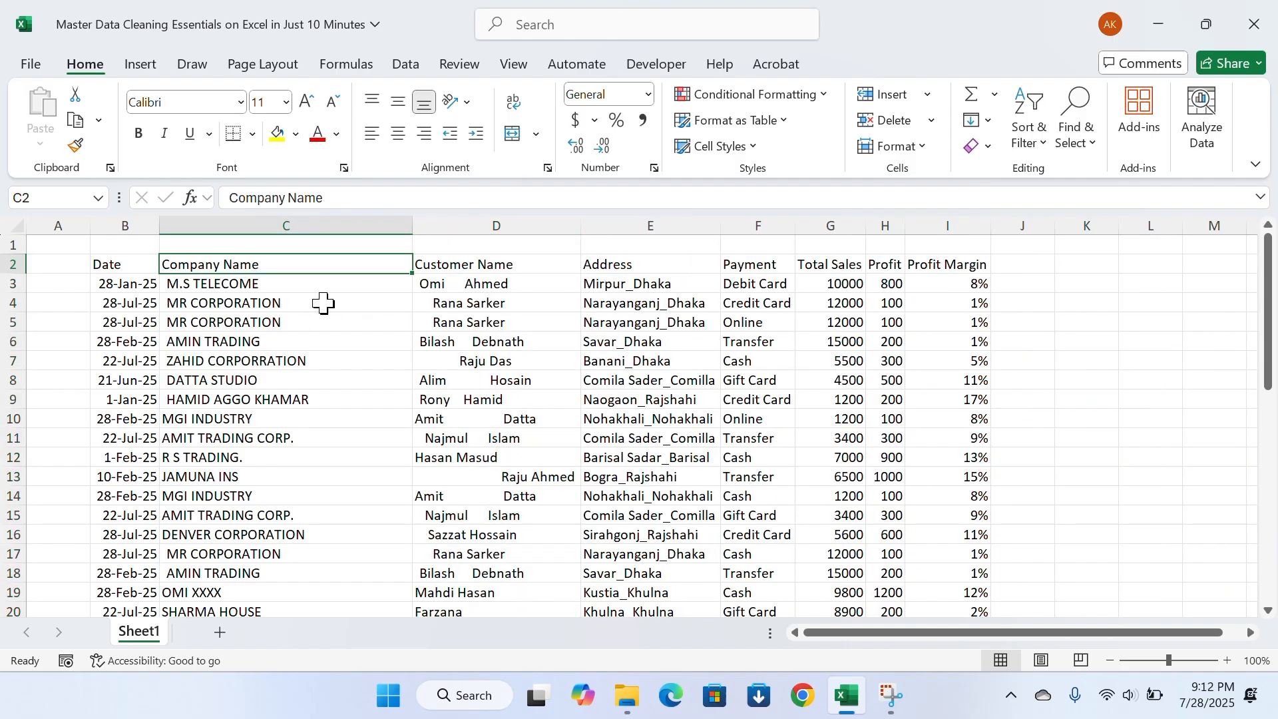
Insert an empty column between the Customer Name and Address columns
{"action": "left_click", "coordinate": [616, 220]}
{"action": "right_click", "coordinate": [619, 221]}
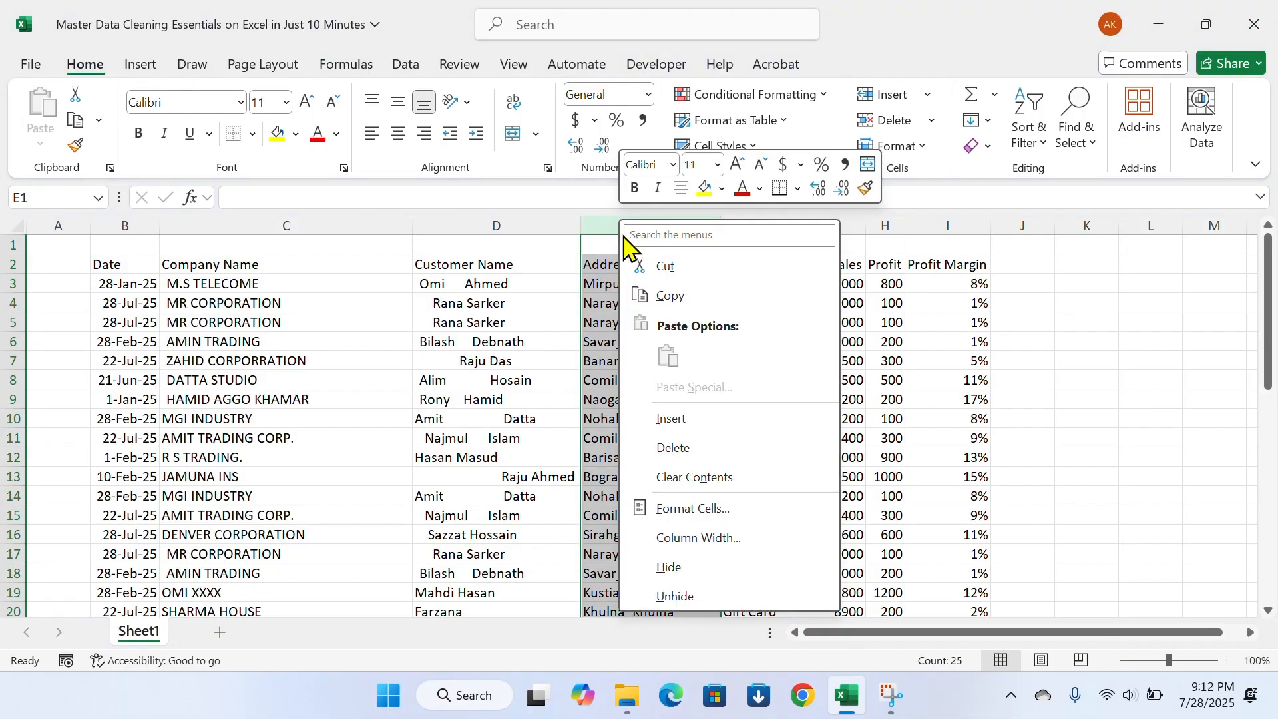
{"action": "left_click", "coordinate": [671, 419]}
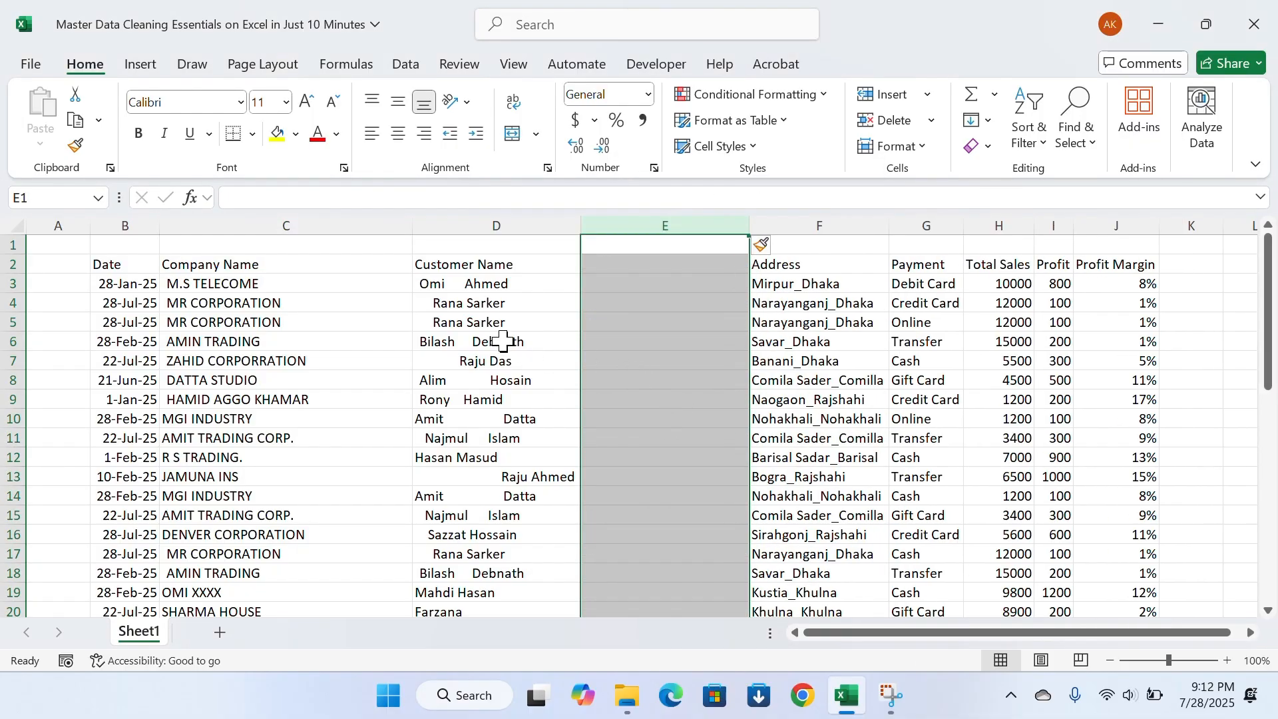
Examine the Customer Name entries for leading spaces and extra spaces between the words
{"action": "left_click", "coordinate": [496, 322]}
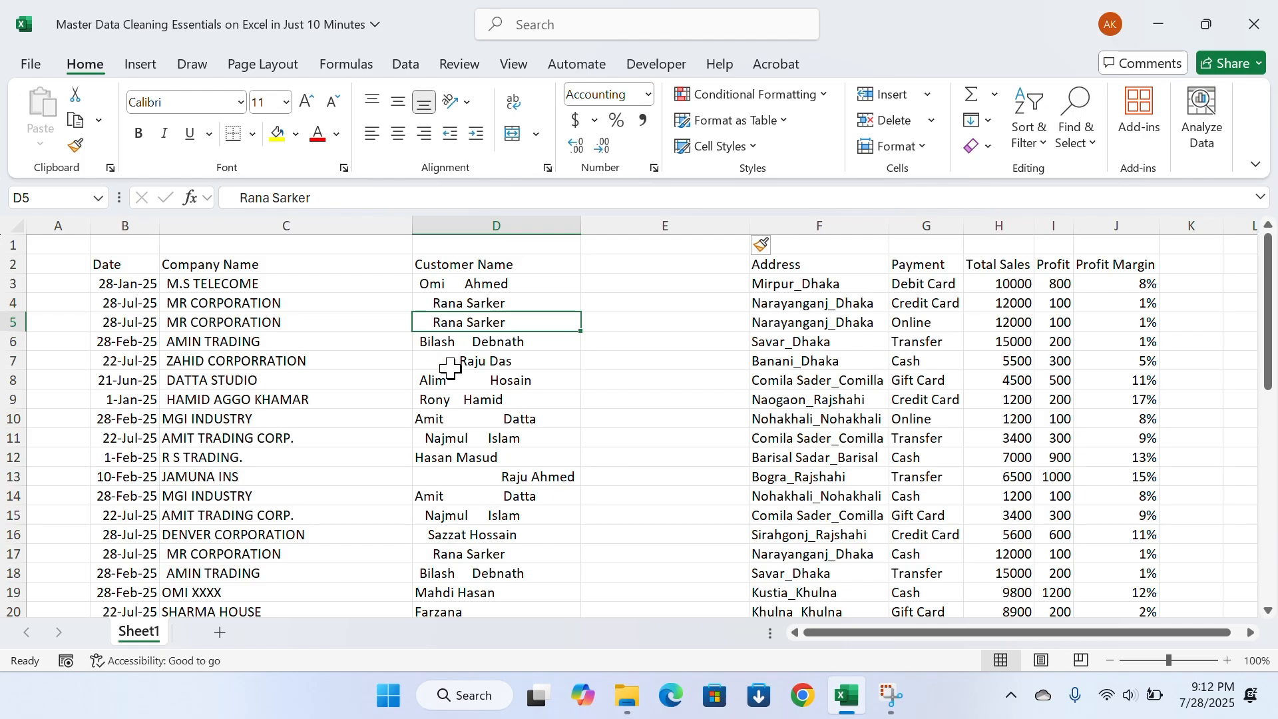
{"action": "scroll", "coordinate": [451, 362], "scroll_direction": "down", "scroll_amount": 5}
{"action": "scroll", "coordinate": [530, 532], "scroll_direction": "up", "scroll_amount": 4}
{"action": "scroll", "coordinate": [531, 506], "scroll_direction": "up", "scroll_amount": 1}
{"action": "left_click", "coordinate": [534, 381]}
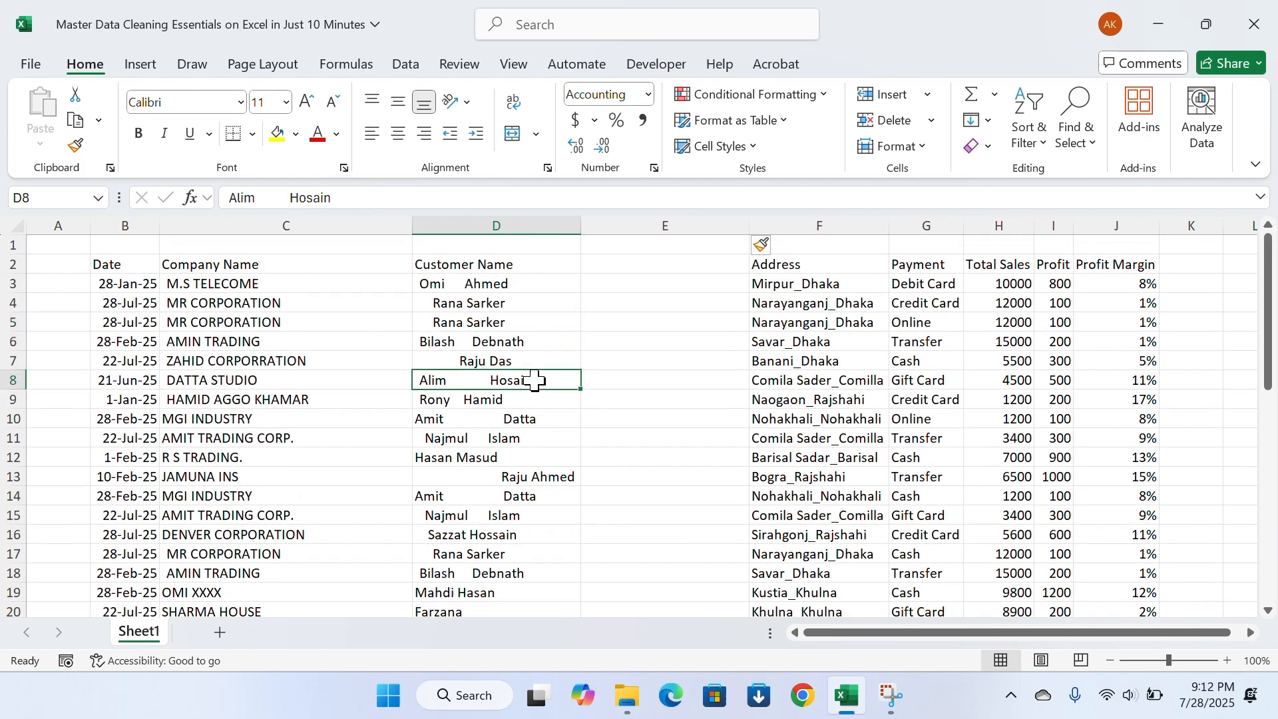
{"action": "left_click", "coordinate": [510, 416]}
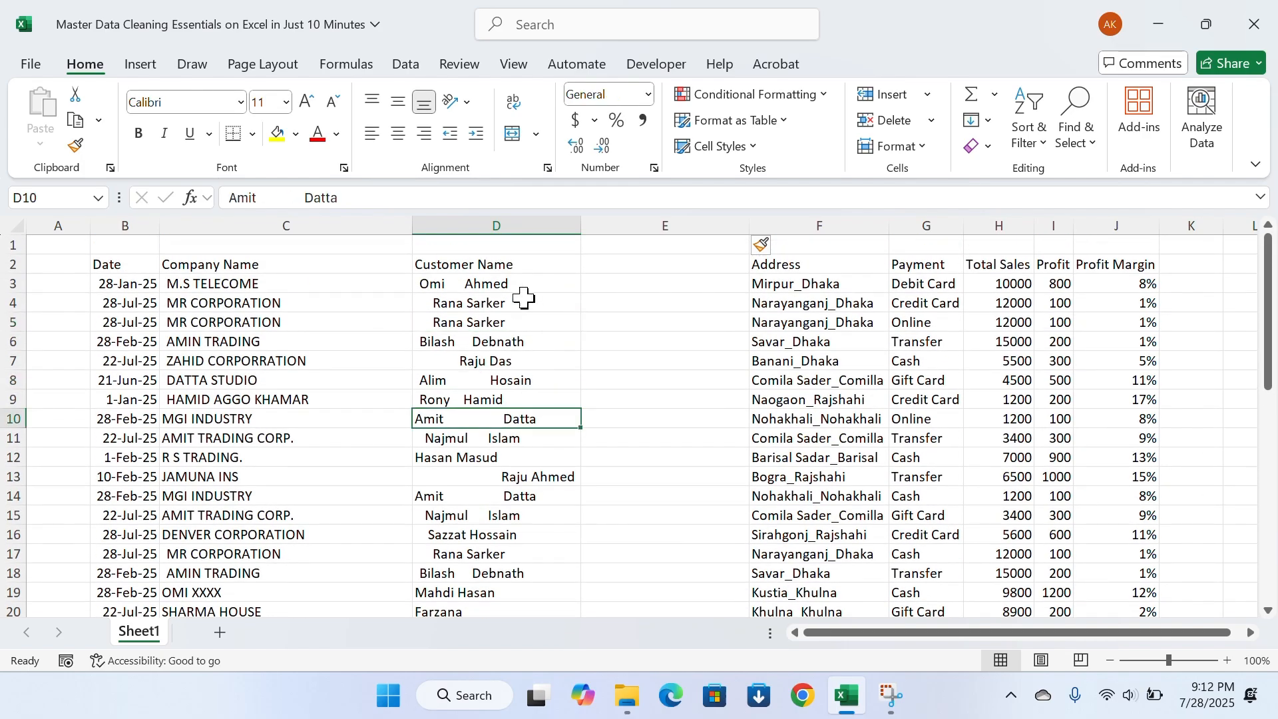
Enter the formula =TRIM(D3) in E3 to strip the extra spaces from the first customer name
{"action": "left_click", "coordinate": [614, 283]}
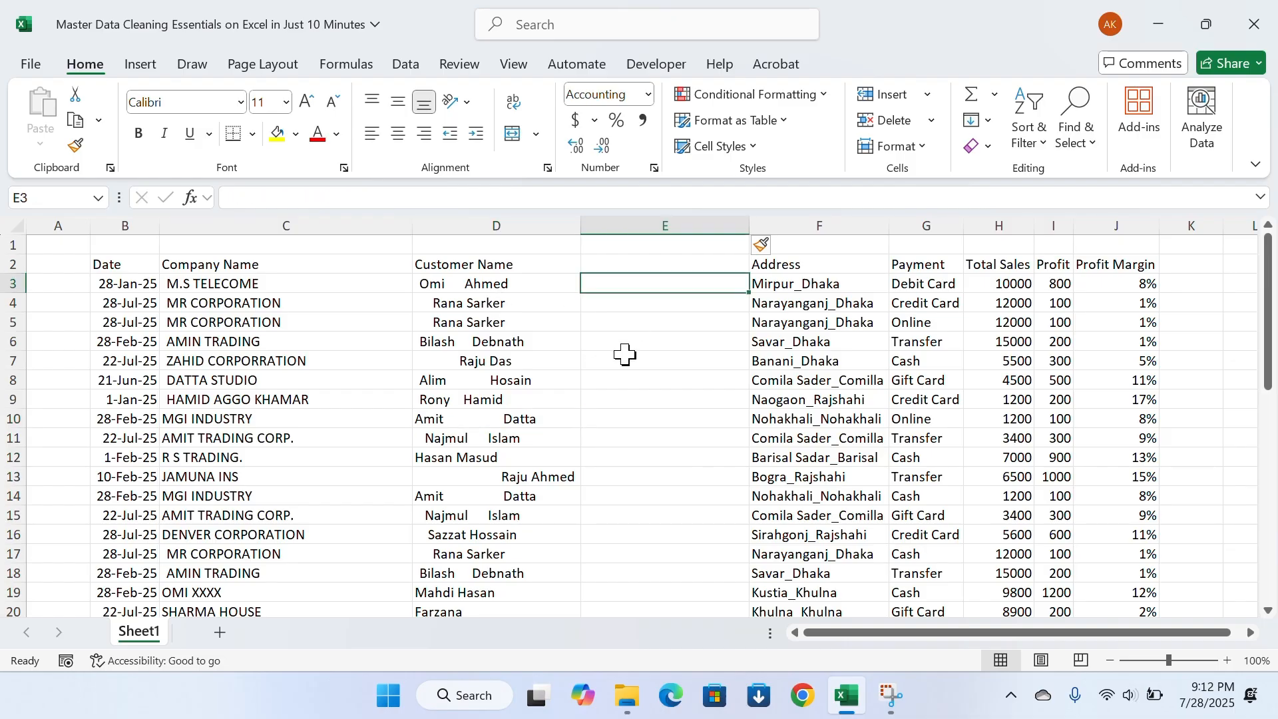
{"action": "type", "text": "=tri"}
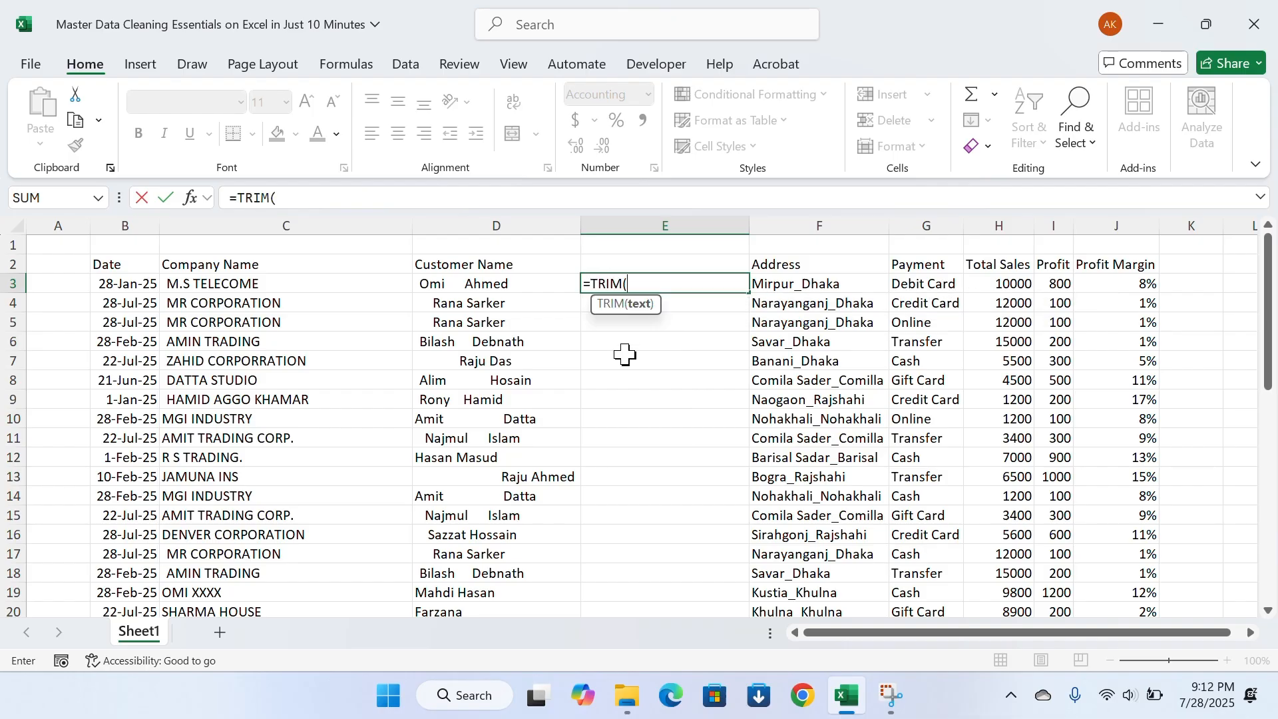
{"action": "left_click", "coordinate": [511, 286]}
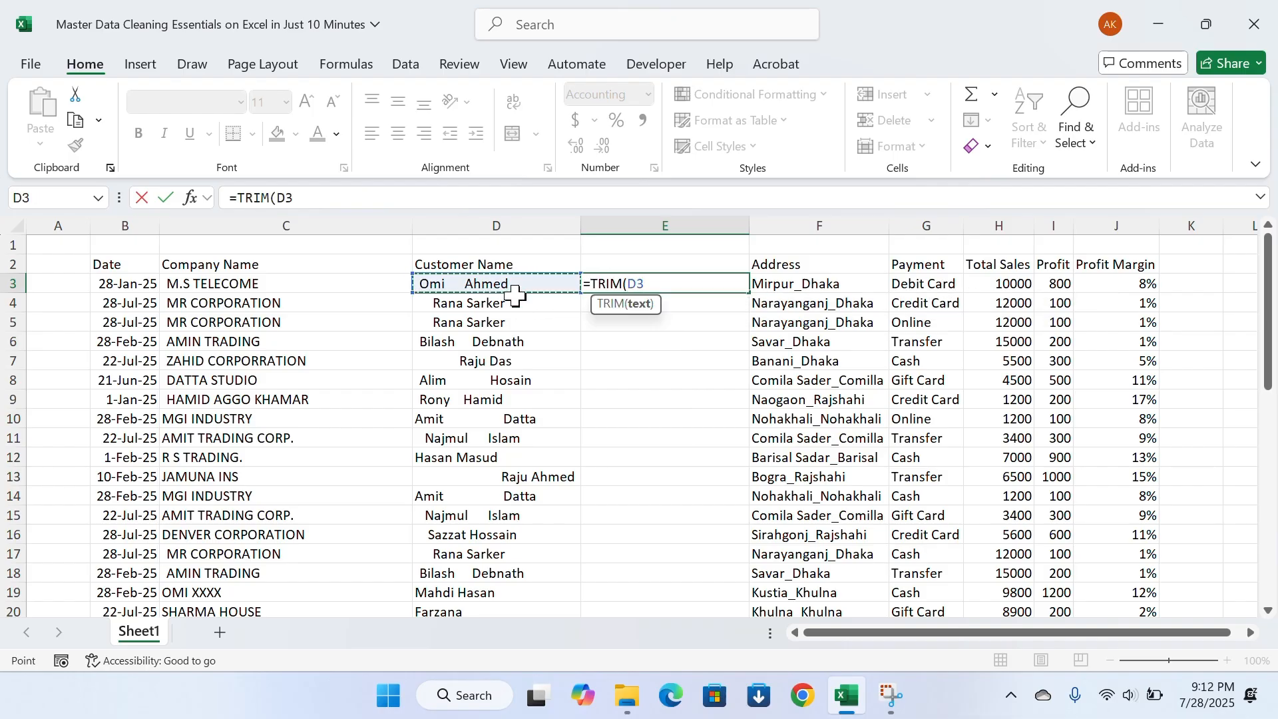
{"action": "type", "text": ")"}
{"action": "key", "text": "Return"}
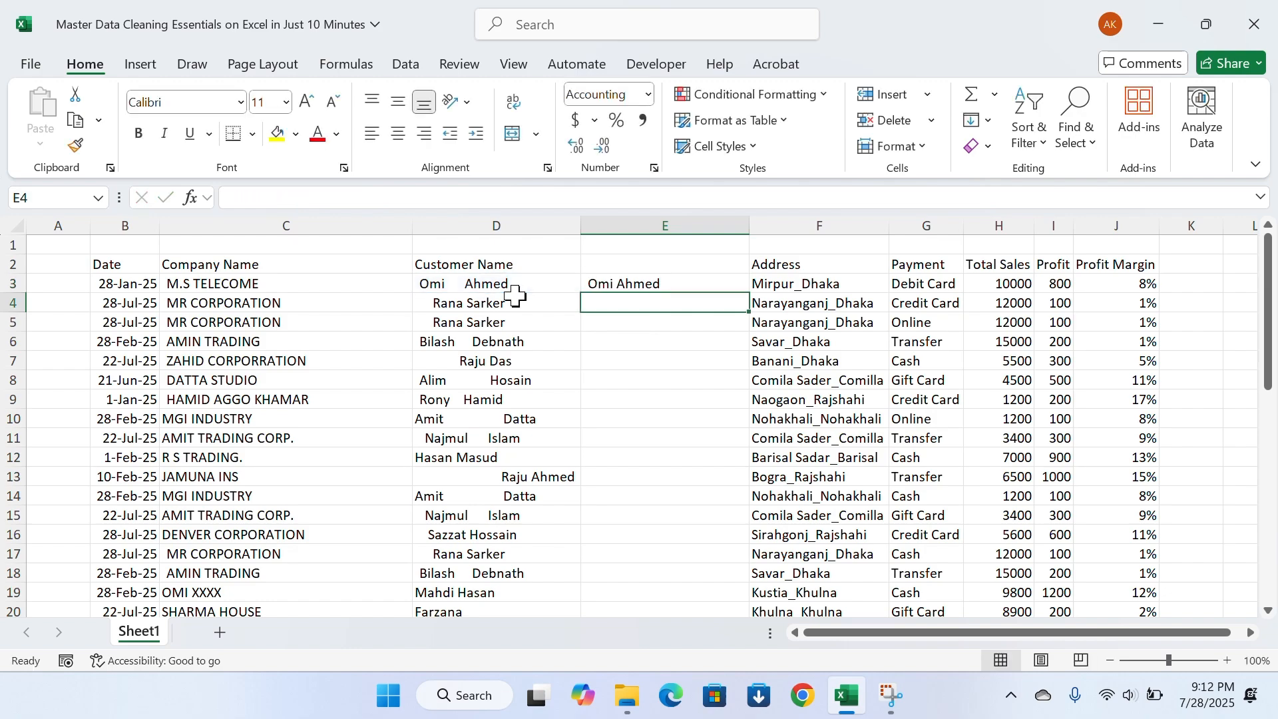
Fill the TRIM formula from E3 down to E26 and check the trimmed names to the last record
{"action": "left_click", "coordinate": [628, 278]}
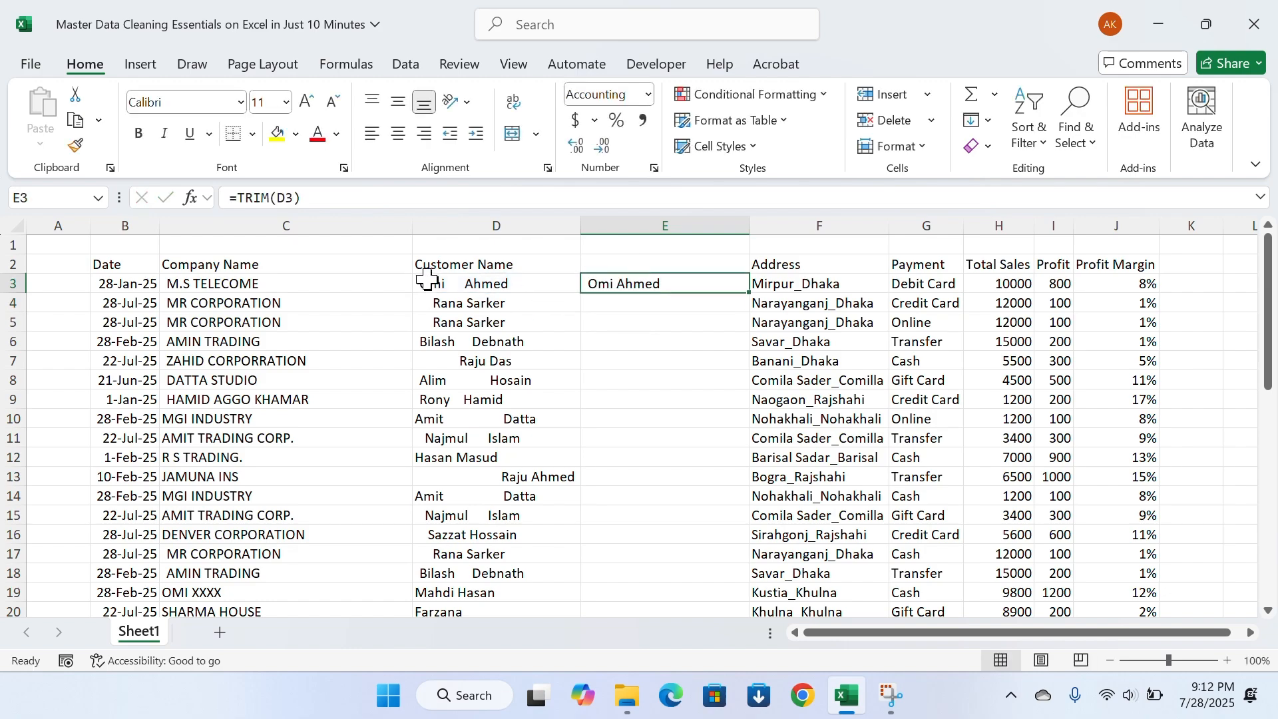
{"action": "double_click", "coordinate": [752, 296]}
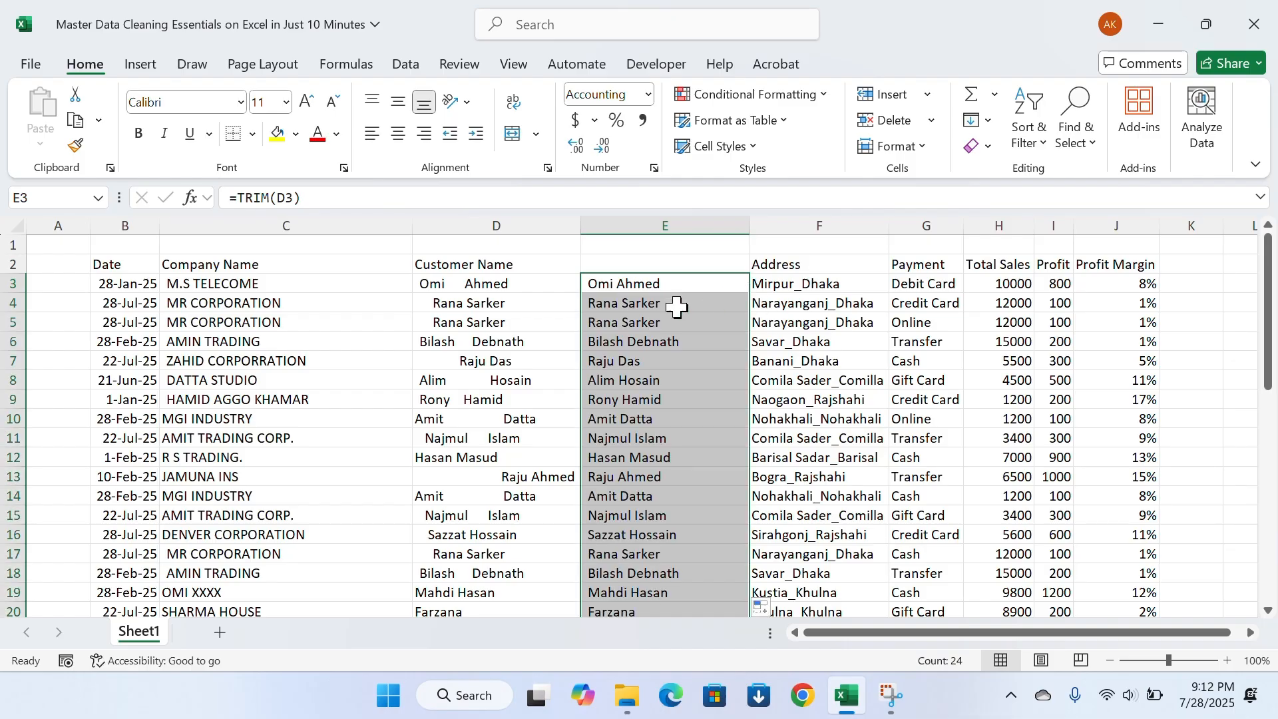
{"action": "scroll", "coordinate": [626, 343], "scroll_direction": "down", "scroll_amount": 4}
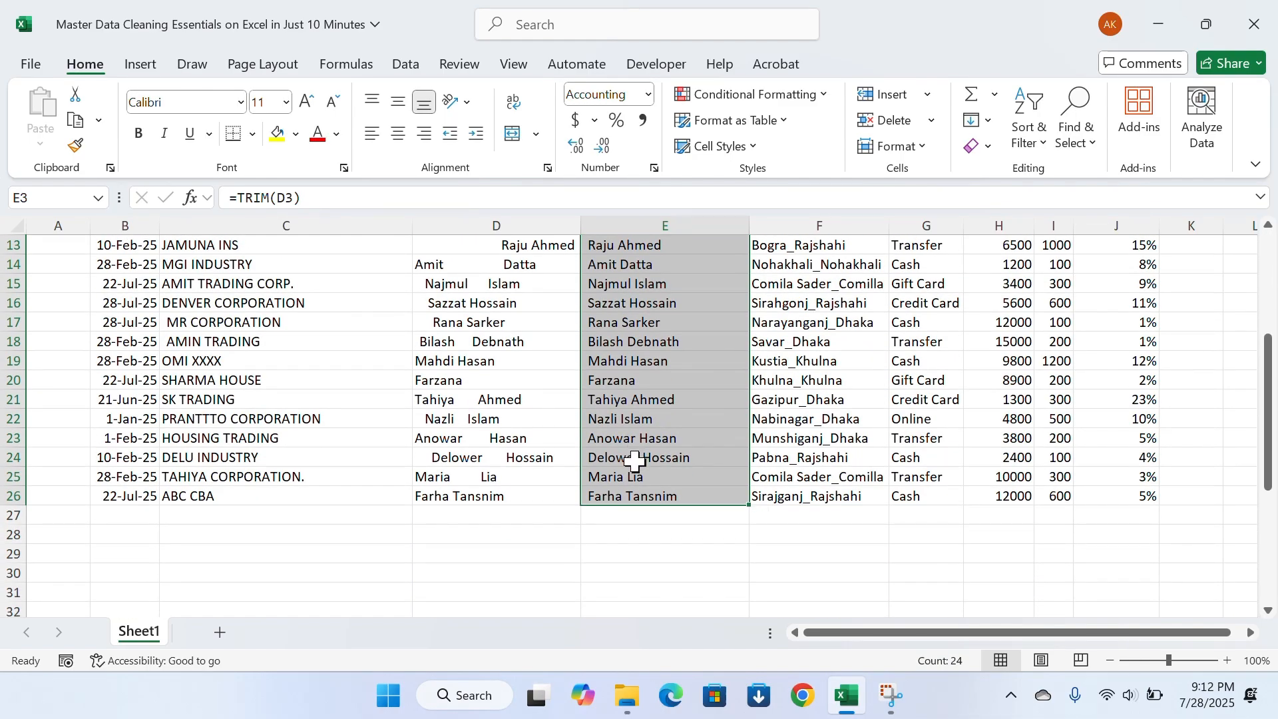
{"action": "scroll", "coordinate": [634, 460], "scroll_direction": "up", "scroll_amount": 4}
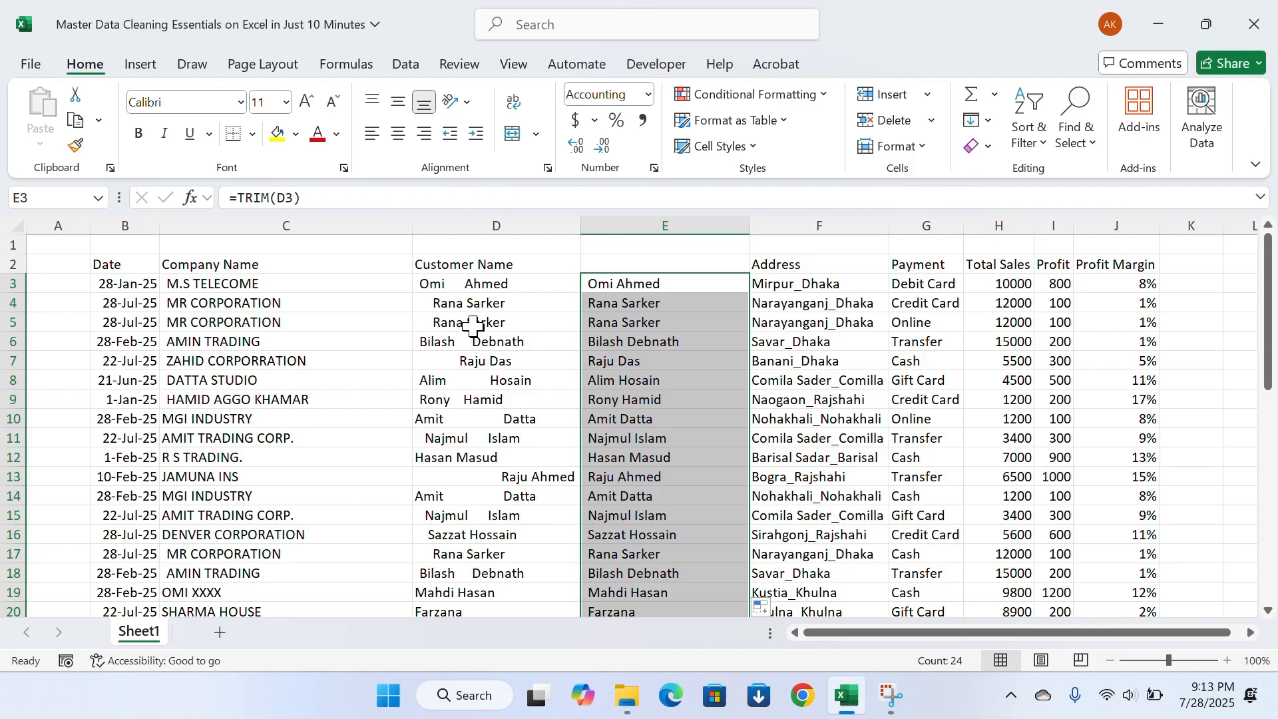
Wrap the formula in E3 in PROPER so that it reads =PROPER(TRIM(D3)), ending in cell E3
{"action": "left_click", "coordinate": [586, 280]}
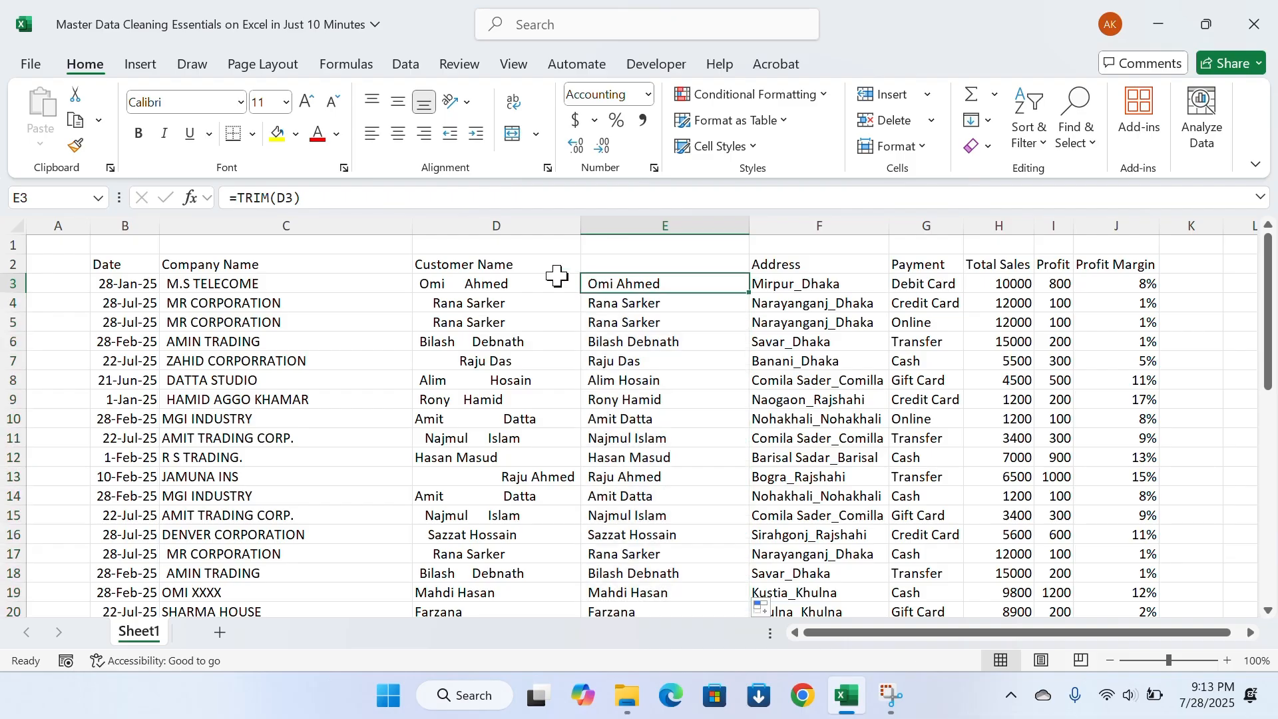
{"action": "left_click", "coordinate": [244, 193]}
{"action": "type", "text": "pro"}
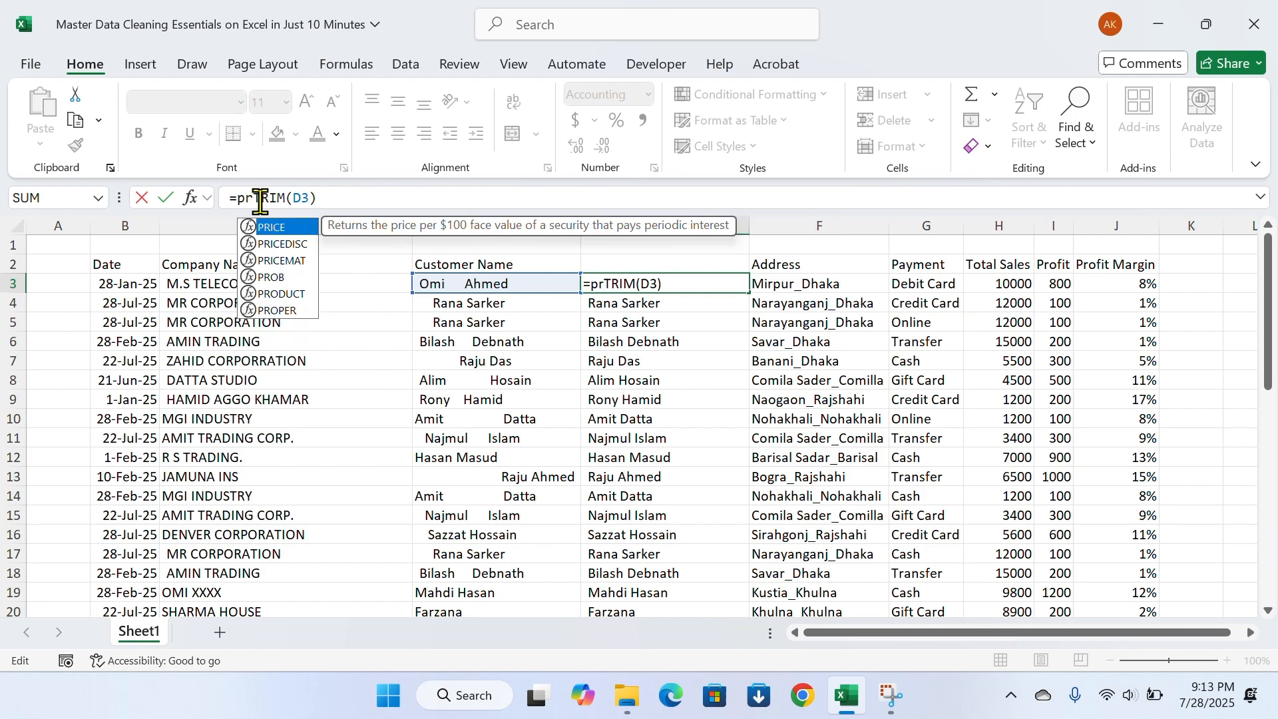
{"action": "type", "text": "per"}
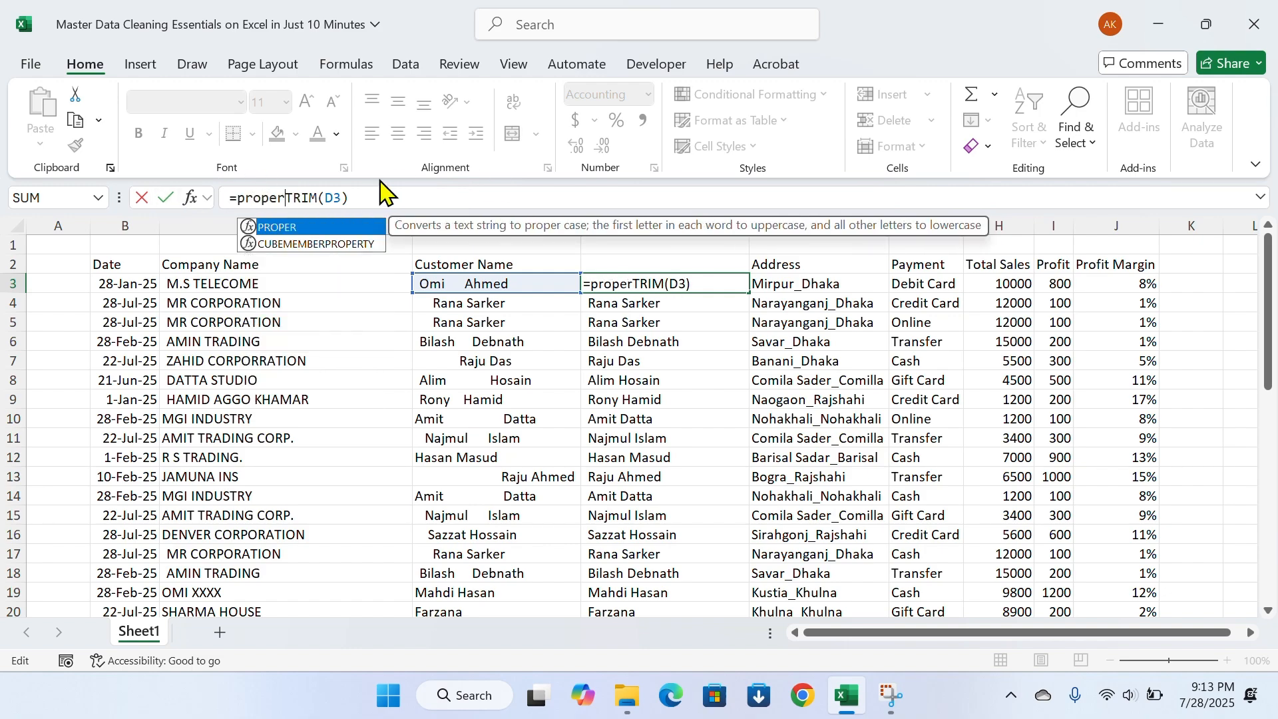
{"action": "key", "text": "Tab"}
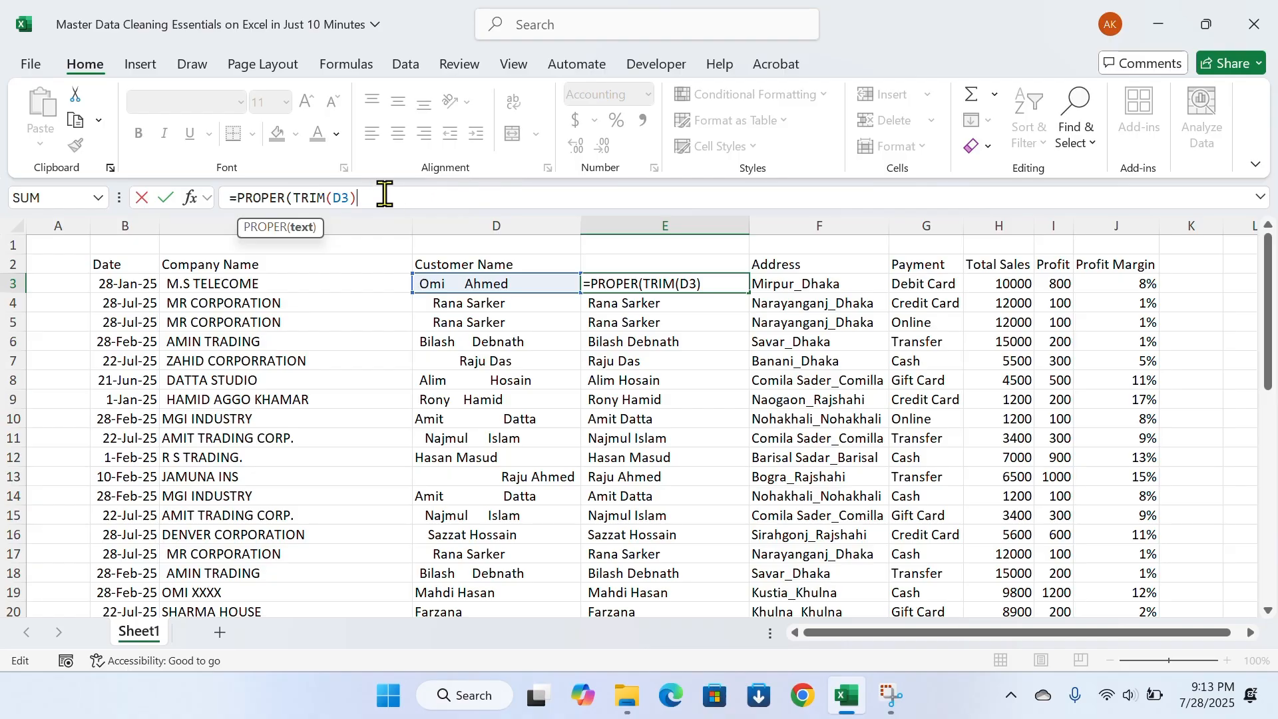
{"action": "type", "text": ")"}
{"action": "key", "text": "Return"}
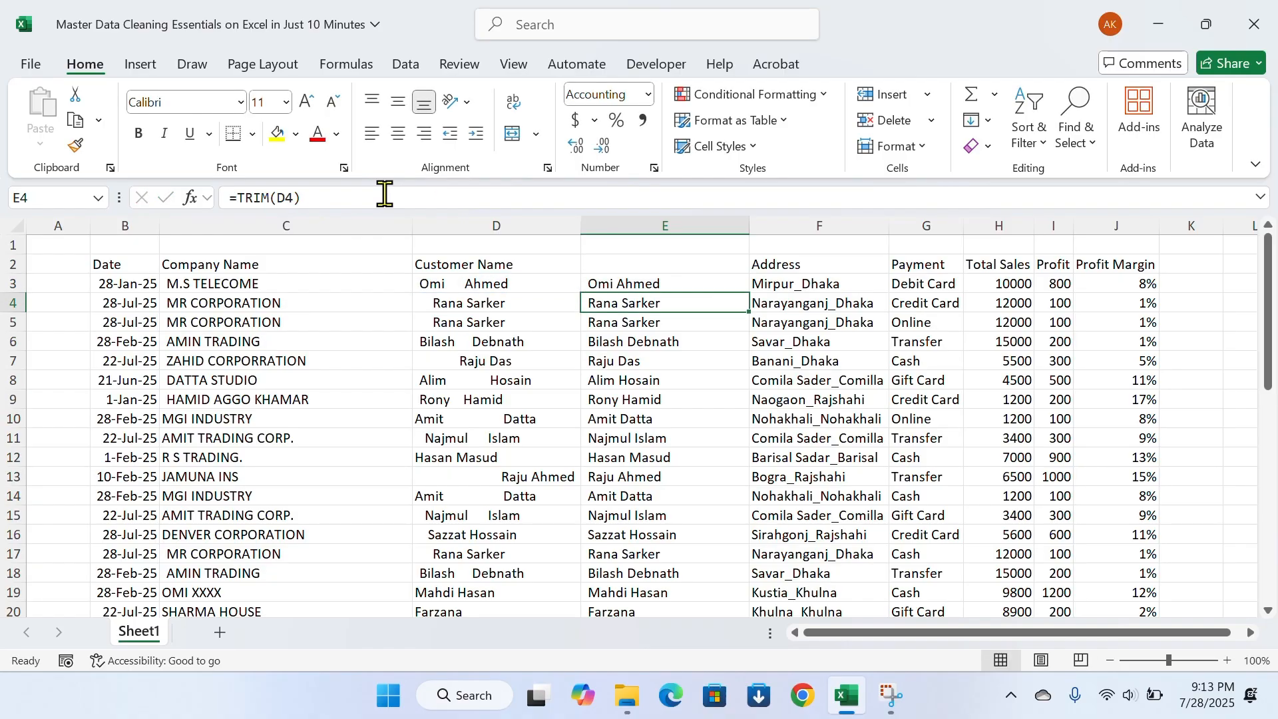
{"action": "key", "text": "Up"}
{"action": "key", "text": "ctrl+shift+Down"}
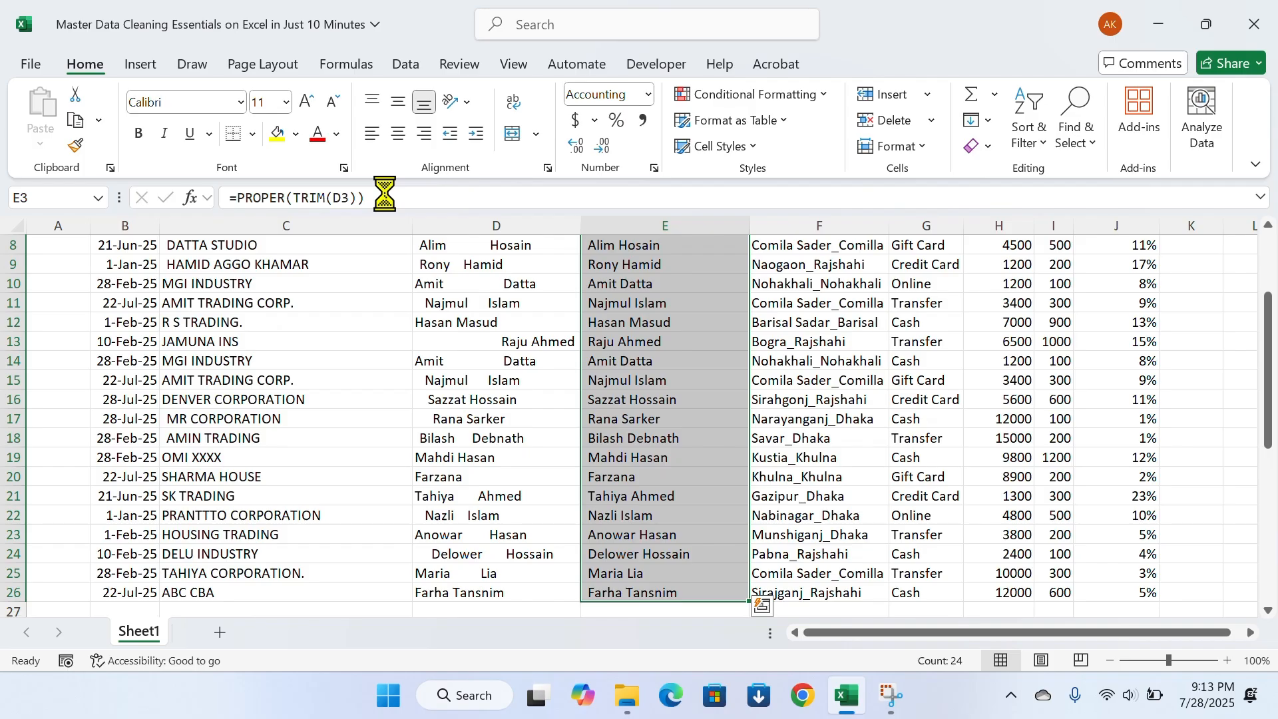
{"action": "key", "text": "Up"}
{"action": "key", "text": "Down"}
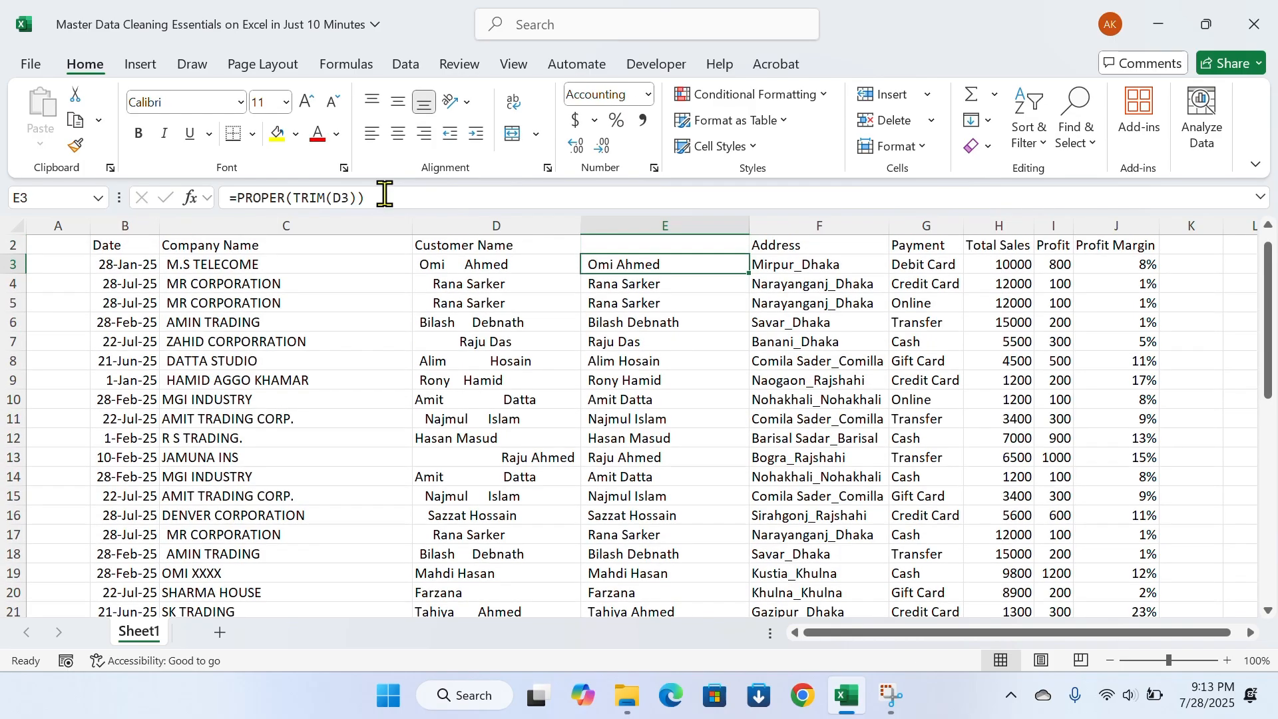
Test the PROPER and TRIM formula by entering a lowercase test name in D3, and undo that entry
{"action": "key", "text": "Left"}
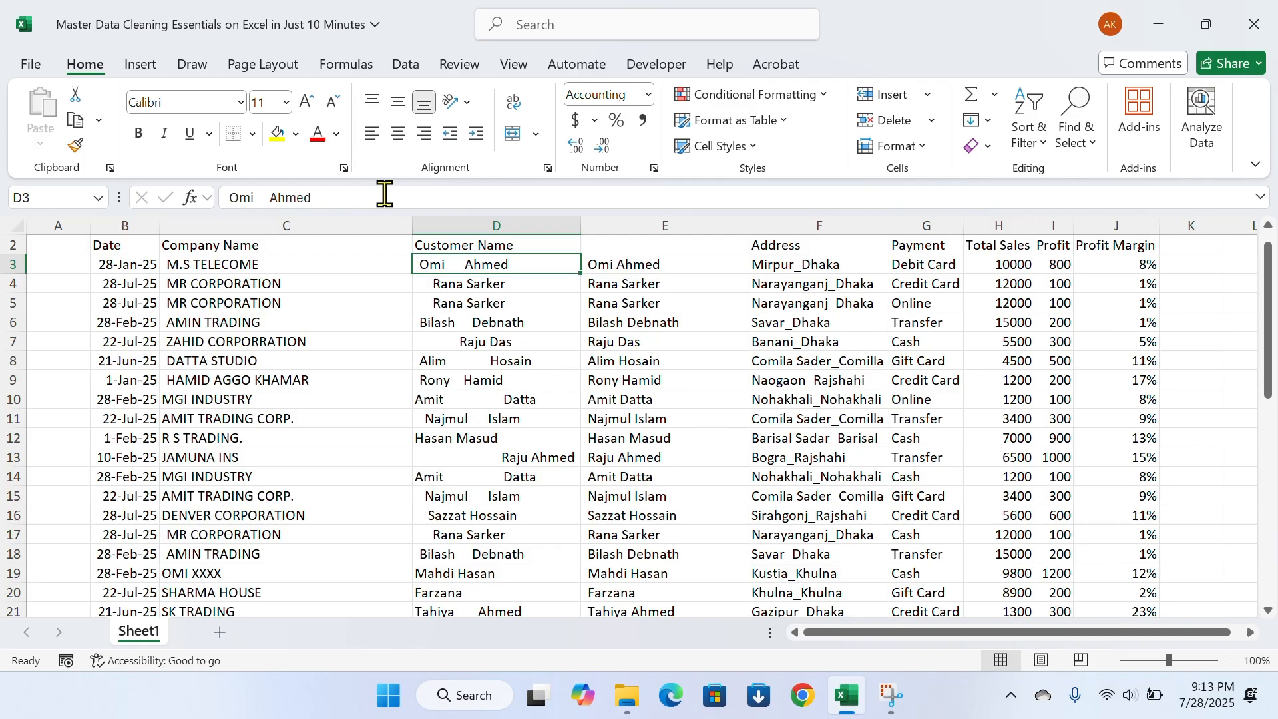
{"action": "type", "text": "omi aaa"}
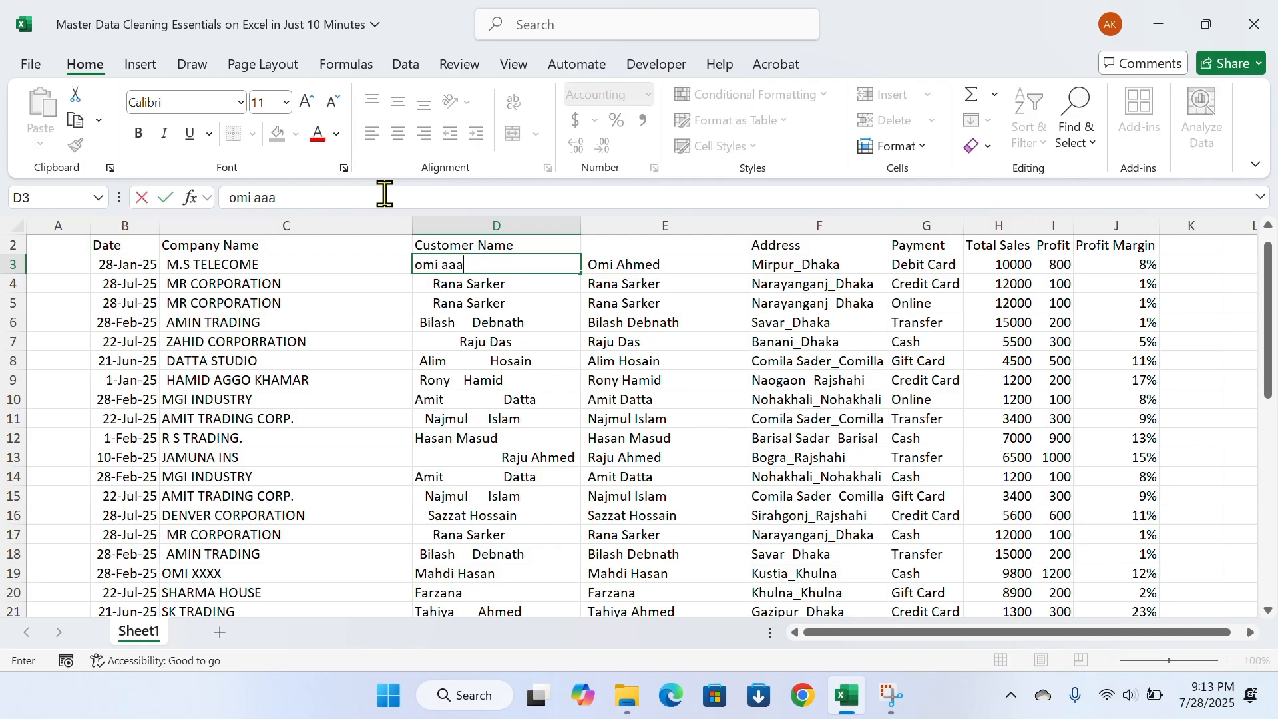
{"action": "key", "text": "Return"}
{"action": "key", "text": "Up"}
{"action": "key", "text": "Right"}
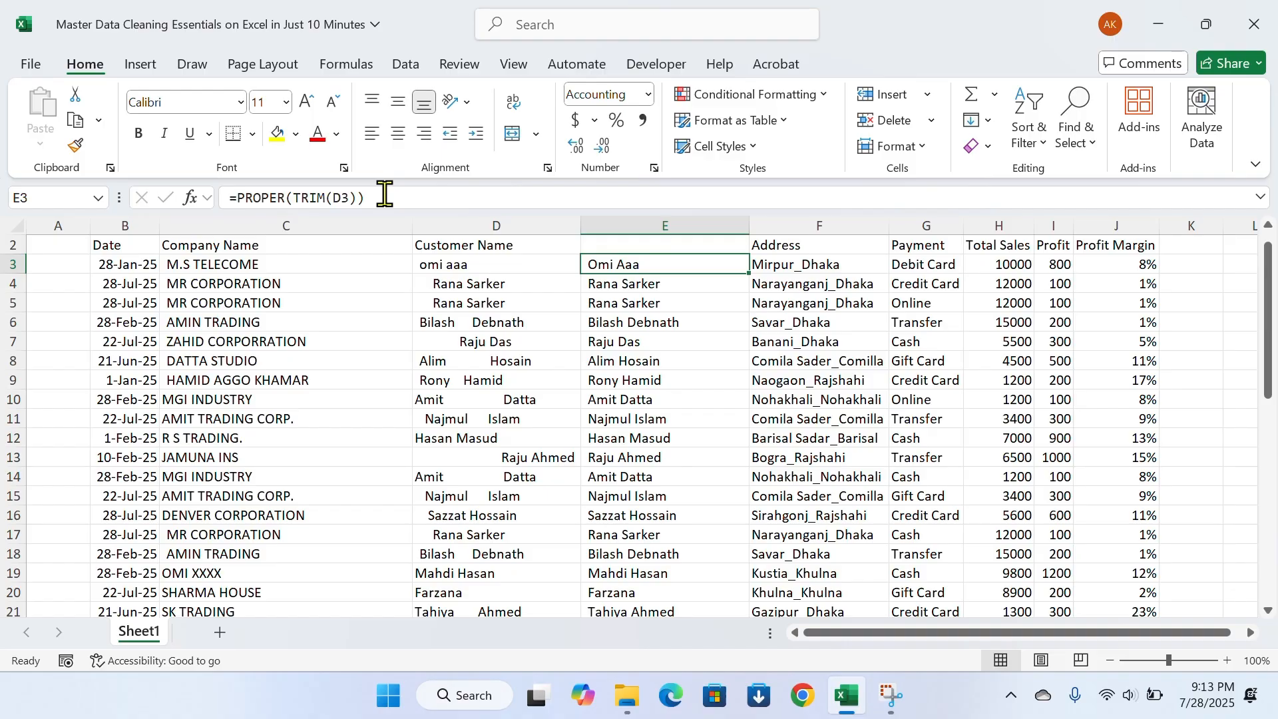
{"action": "key", "text": "ctrl+z"}
Paste the cleaned names from E3:E26 as values over the Customer Name entries in D3:D26, save the workbook and check the names
{"action": "key", "text": "Right"}
{"action": "key", "text": "ctrl+shift+Down"}
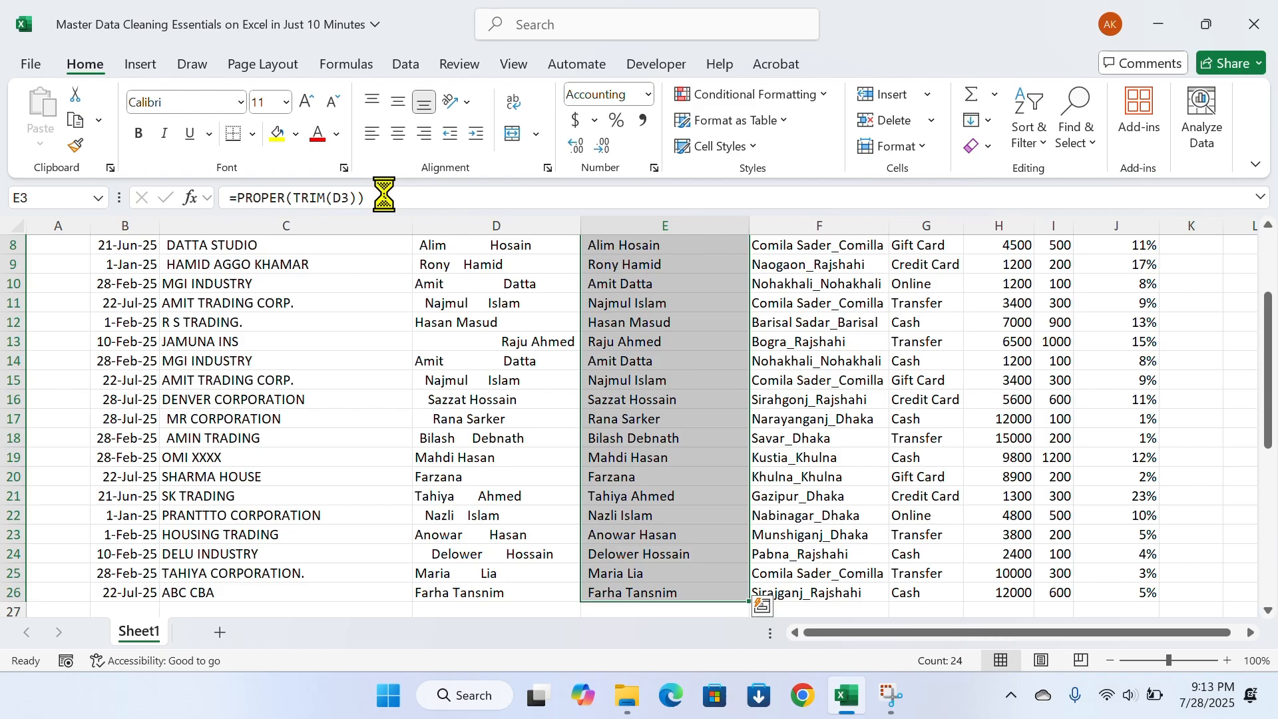
{"action": "key", "text": "ctrl+c"}
{"action": "key", "text": "Left"}
{"action": "key", "text": "alt"}
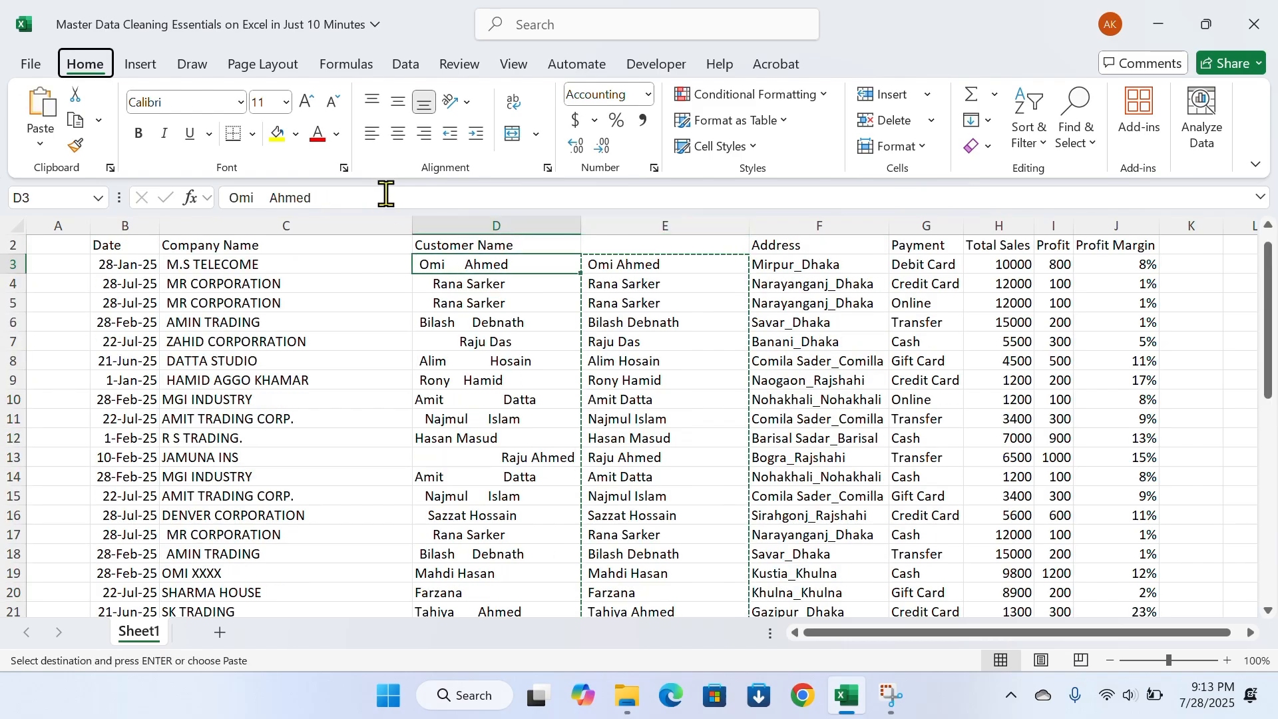
{"action": "key", "text": "h"}
{"action": "key", "text": "v"}
{"action": "key", "text": "v"}
{"action": "key", "text": "ctrl+s"}
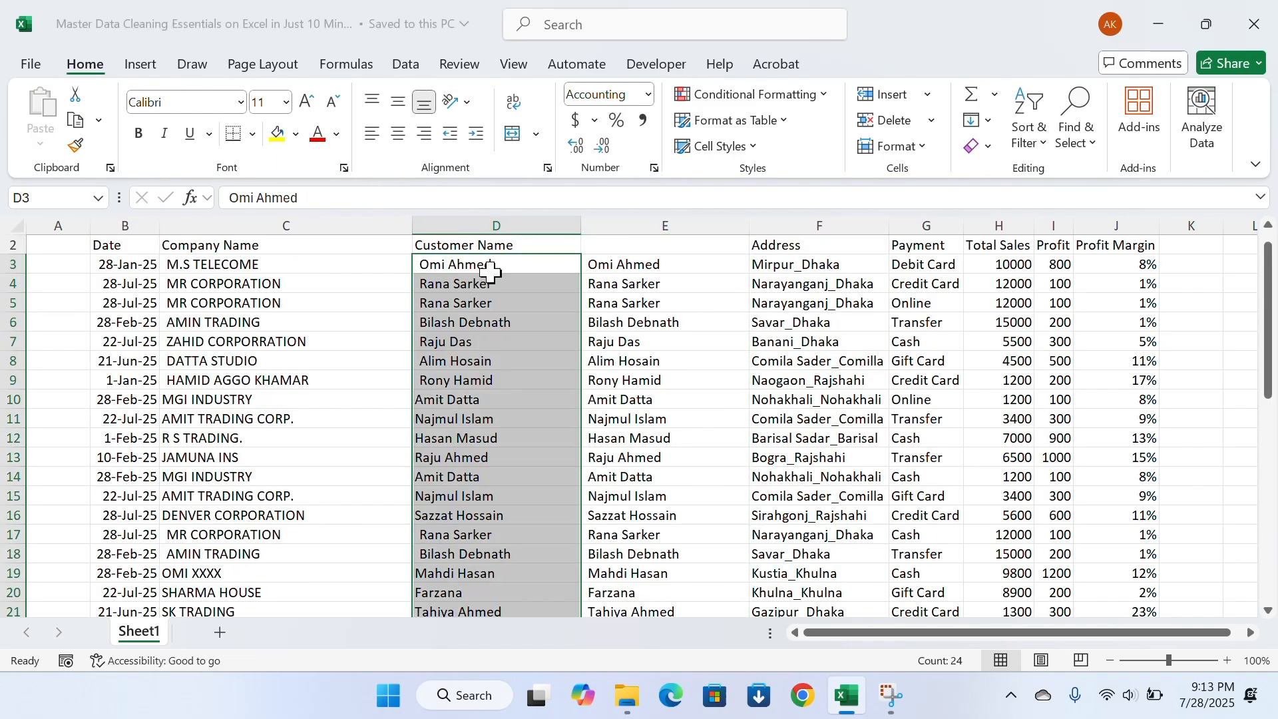
{"action": "left_click", "coordinate": [523, 301]}
{"action": "scroll", "coordinate": [473, 360], "scroll_direction": "down", "scroll_amount": 3}
{"action": "scroll", "coordinate": [488, 379], "scroll_direction": "up", "scroll_amount": 4}
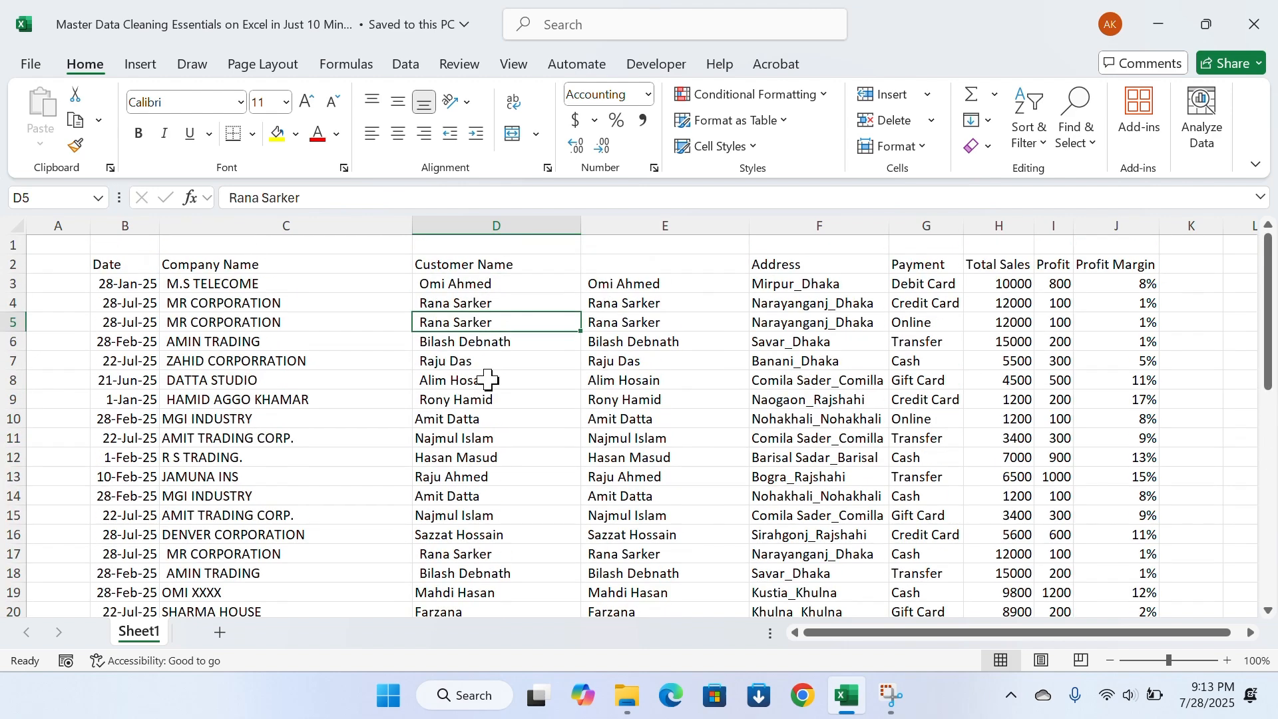
Delete helper column E, which holds the cleaning formulas beside Customer Name
{"action": "left_click", "coordinate": [612, 223]}
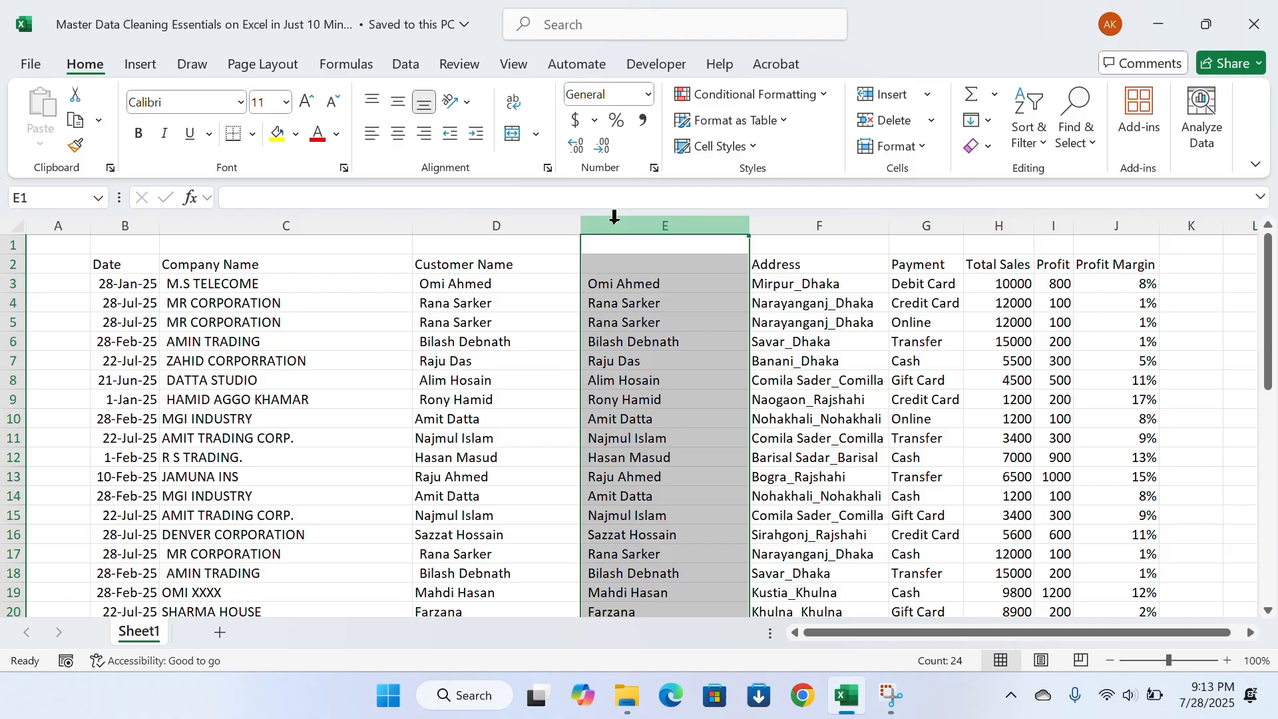
{"action": "key", "text": "ctrl+minus"}
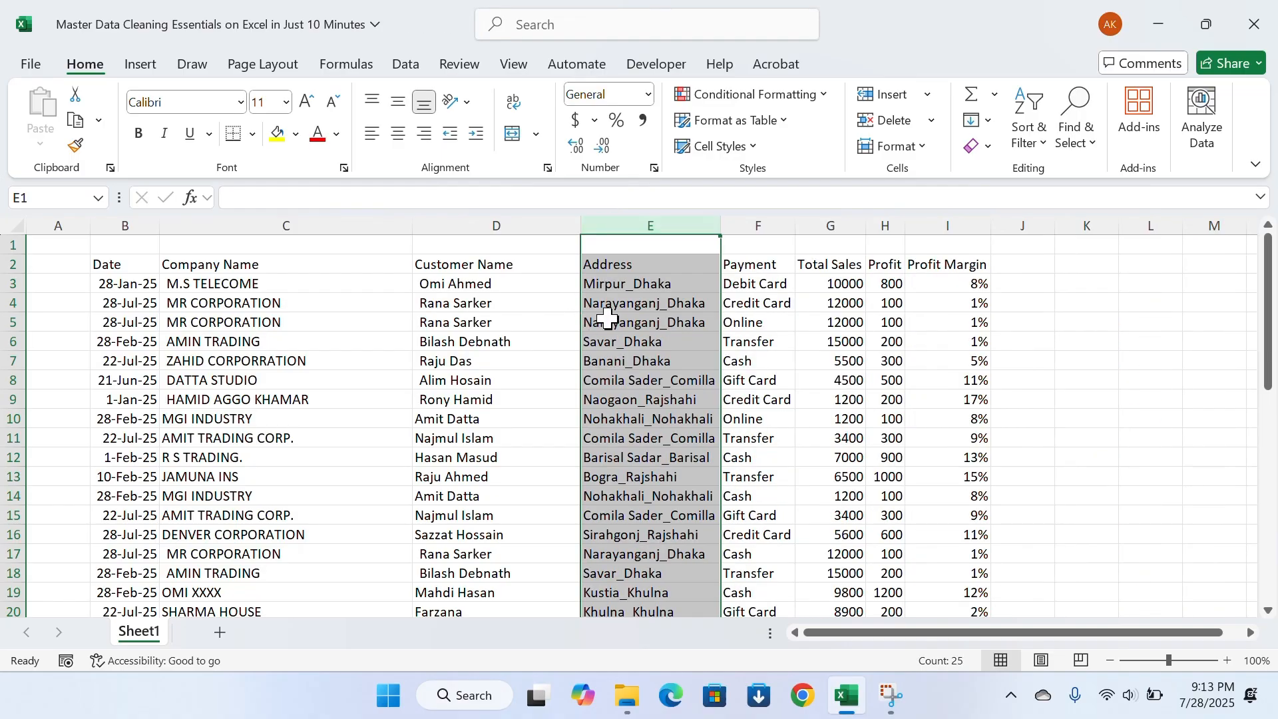
{"action": "left_click", "coordinate": [629, 339]}
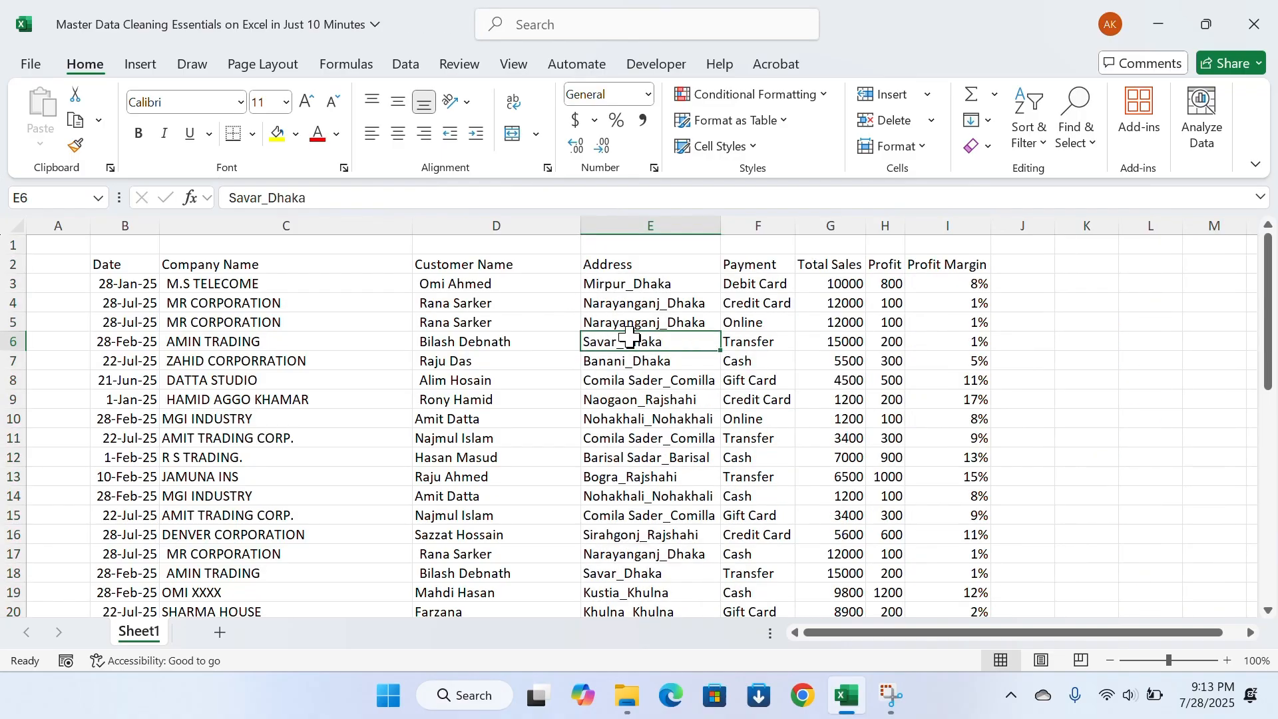
Insert a blank column between the Address and Payment columns
{"action": "left_click", "coordinate": [758, 225]}
{"action": "right_click", "coordinate": [759, 227]}
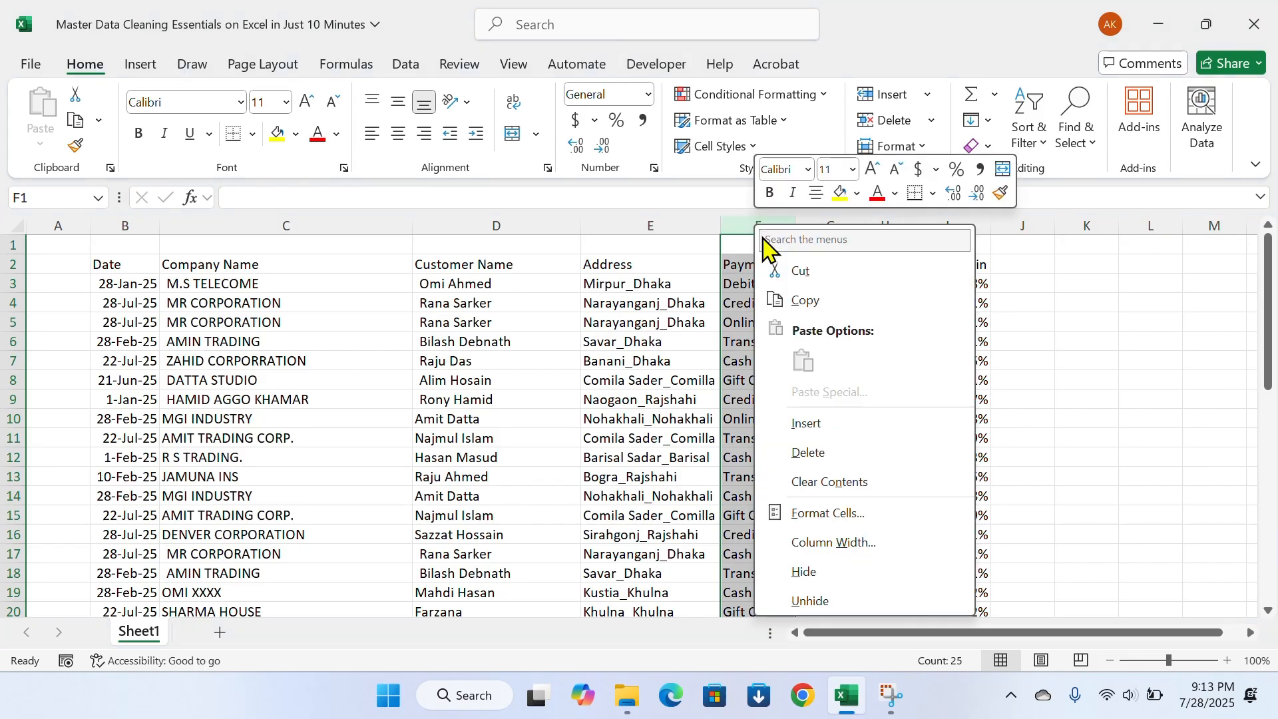
{"action": "left_click", "coordinate": [799, 424]}
{"action": "left_click", "coordinate": [651, 326]}
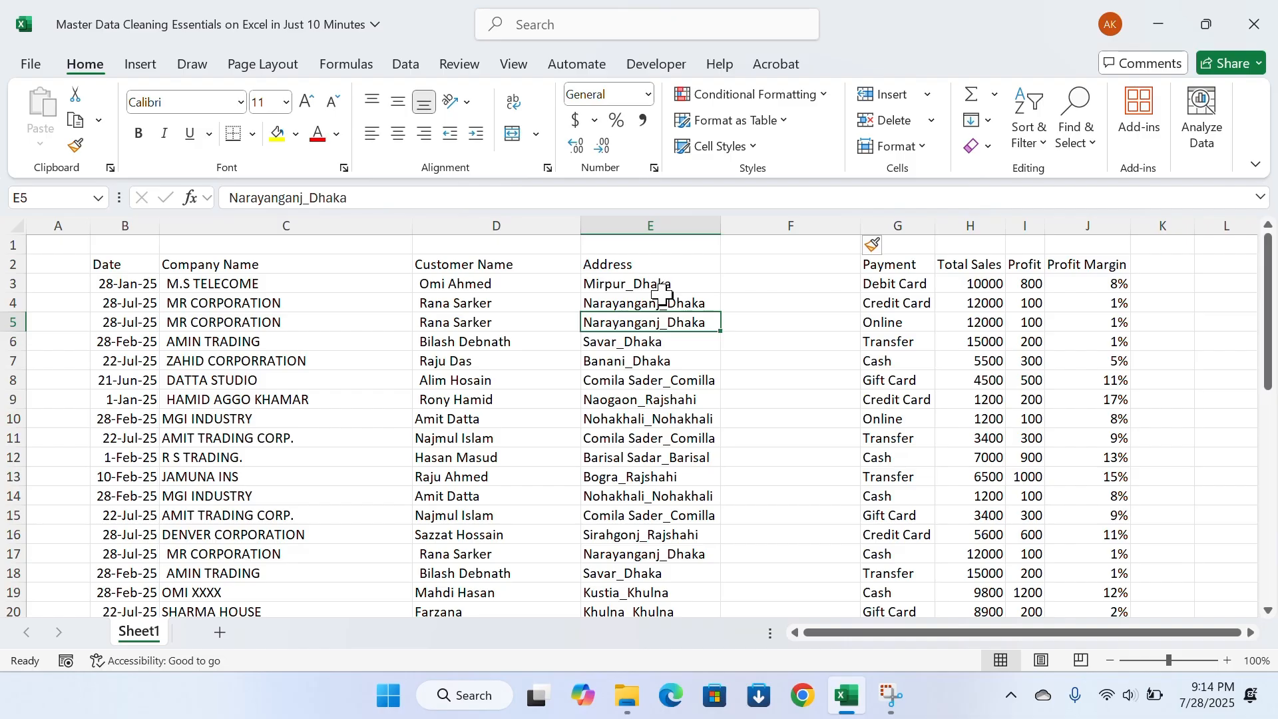
Start Text to Columns on the Address entries E3:E26, using Delimited as the original data type
{"action": "scroll", "coordinate": [668, 466], "scroll_direction": "down", "scroll_amount": 2}
{"action": "scroll", "coordinate": [667, 472], "scroll_direction": "down", "scroll_amount": 2}
{"action": "scroll", "coordinate": [669, 466], "scroll_direction": "up", "scroll_amount": 4}
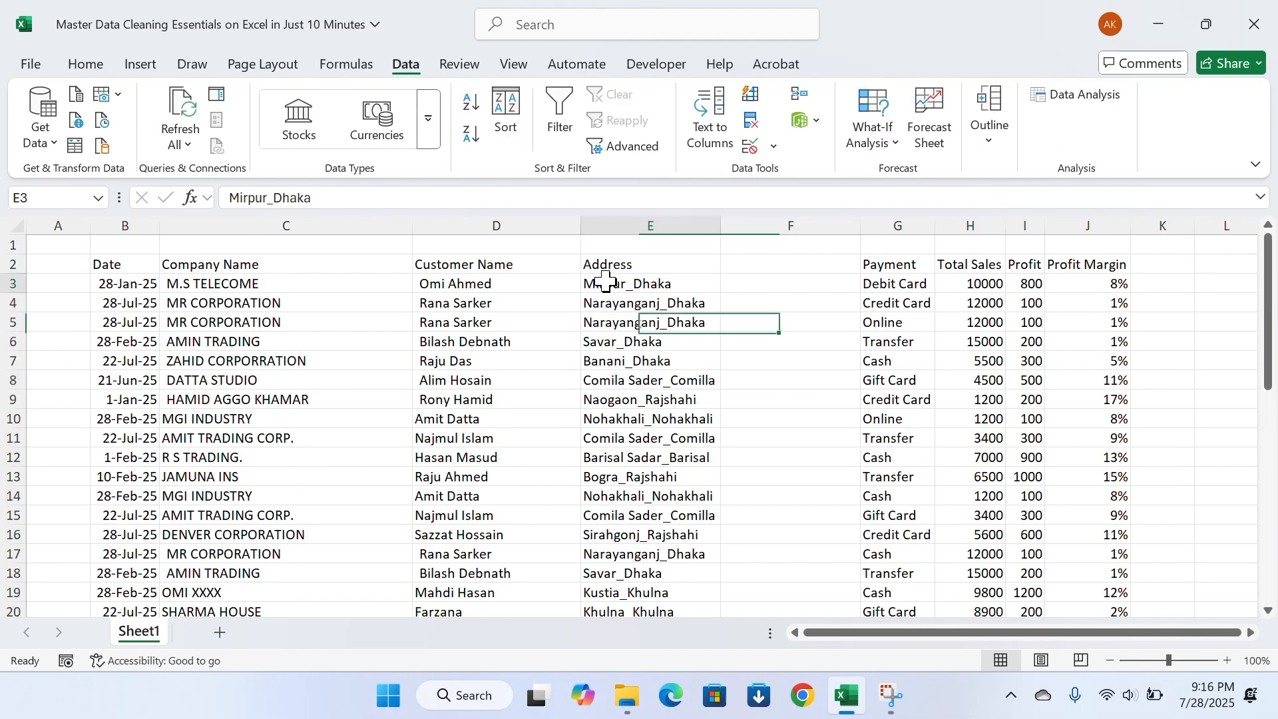
{"action": "left_click", "coordinate": [608, 280]}
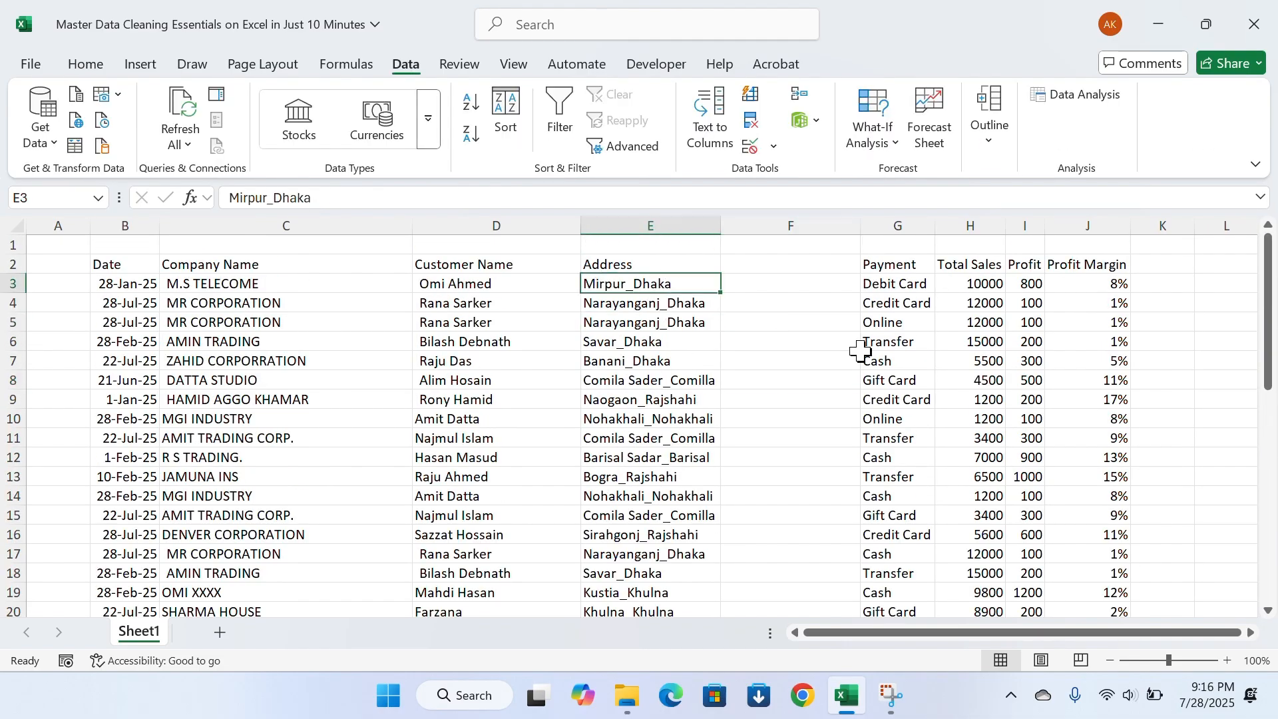
{"action": "key", "text": "ctrl+shift+Down"}
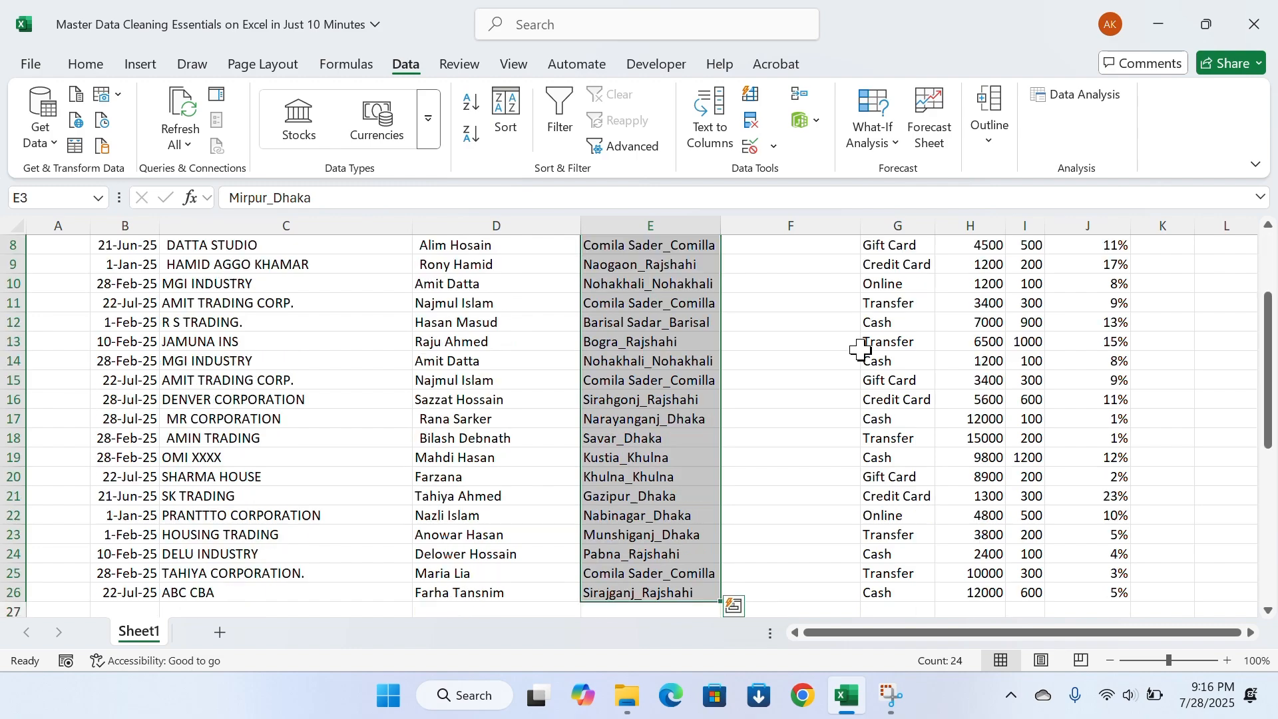
{"action": "scroll", "coordinate": [760, 358], "scroll_direction": "up", "scroll_amount": 3}
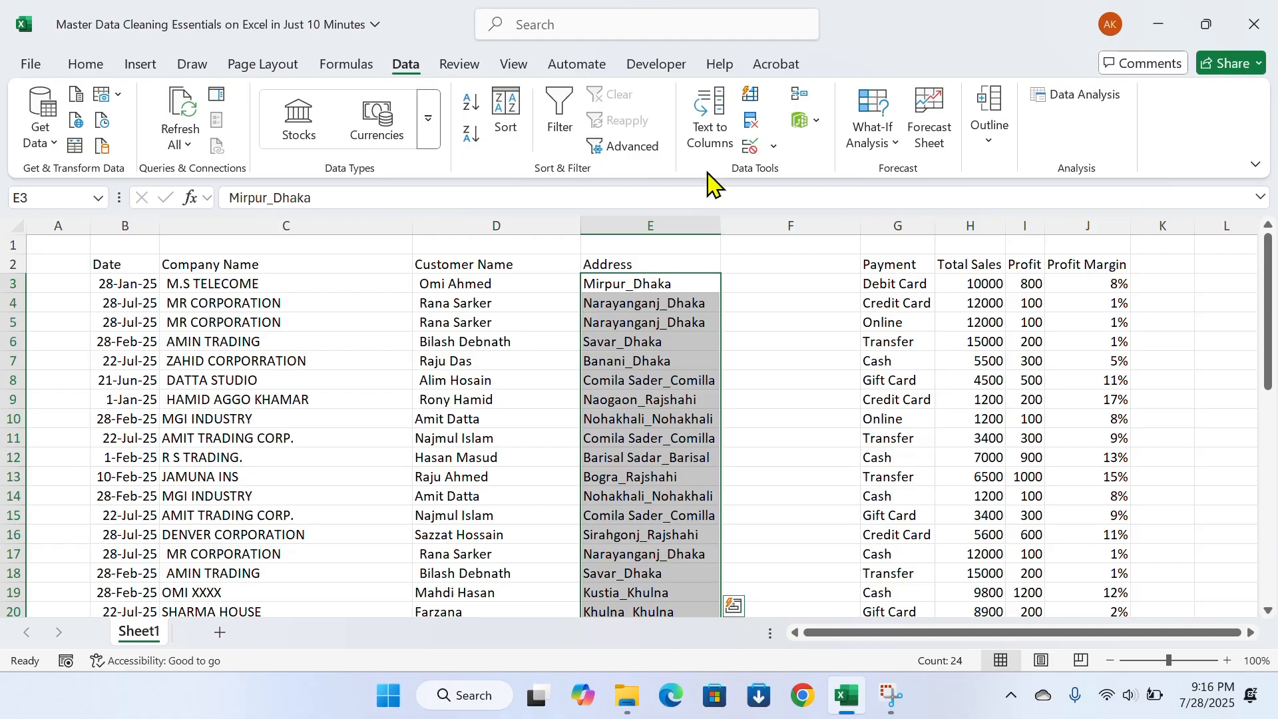
{"action": "left_click", "coordinate": [699, 133]}
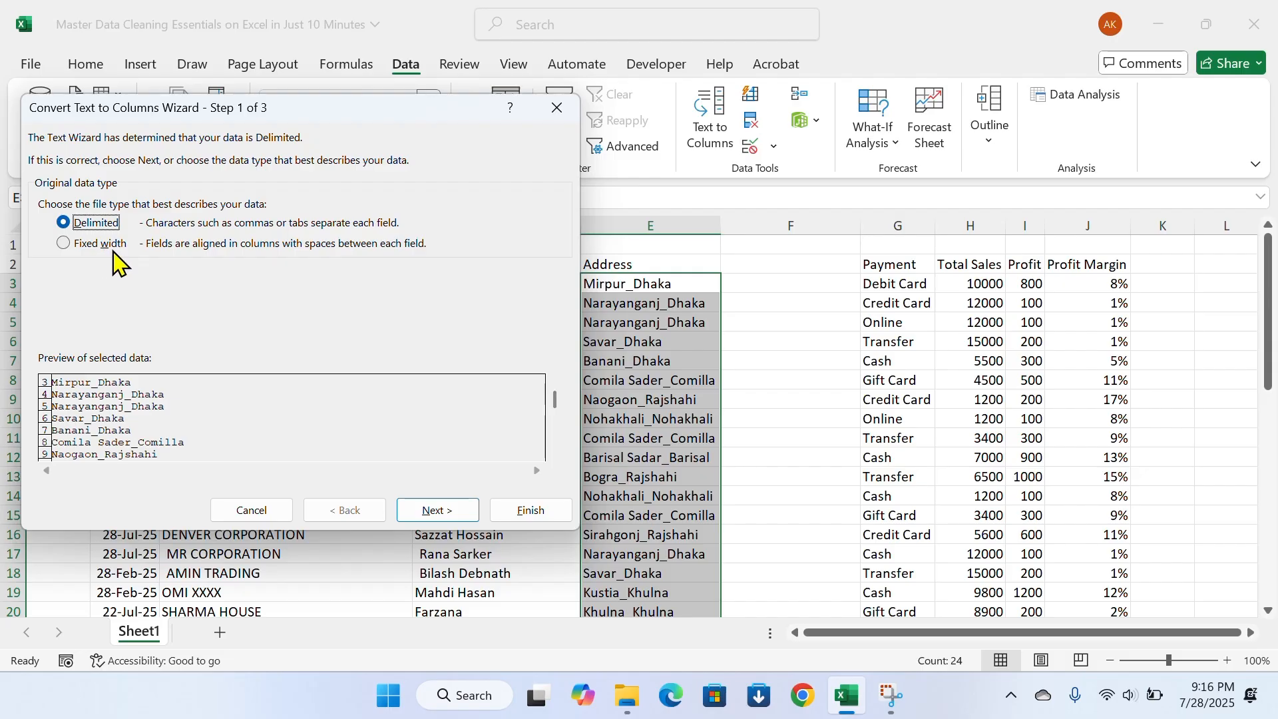
{"action": "left_click", "coordinate": [437, 510]}
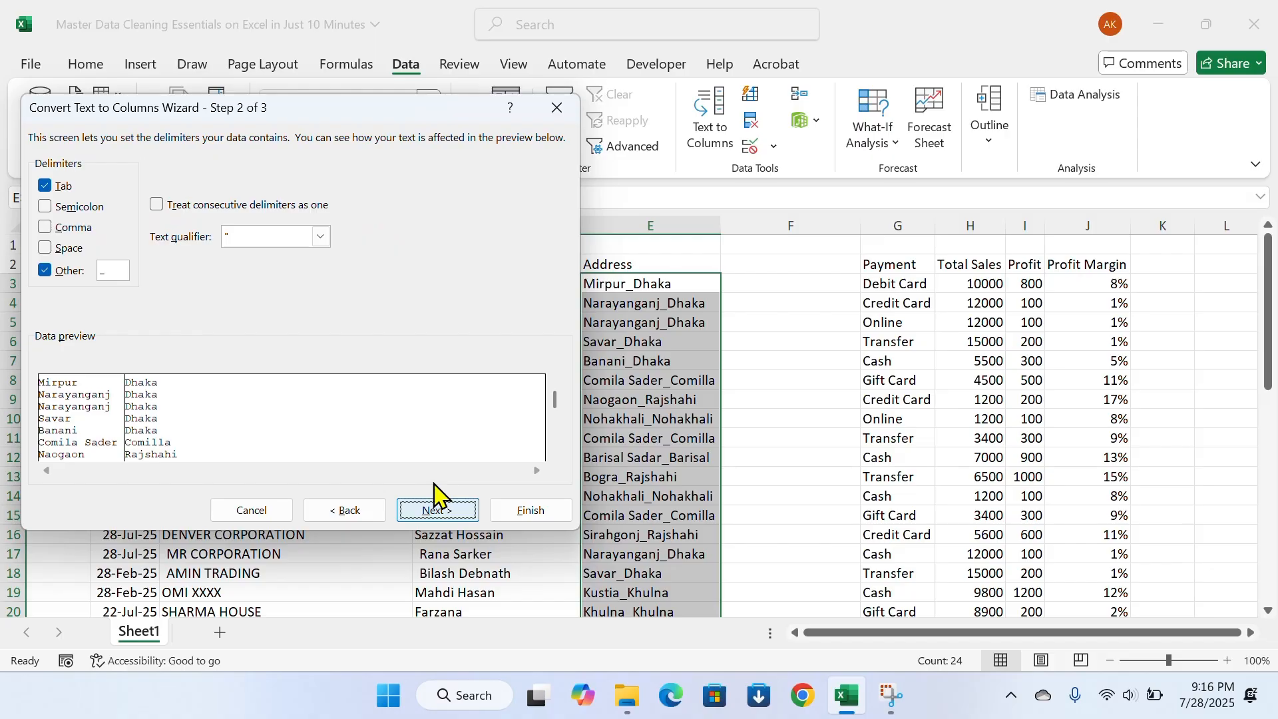
Split the addresses at the custom underscore delimiter with General format and destination $E$3, and check the two resulting columns
{"action": "left_click", "coordinate": [45, 271]}
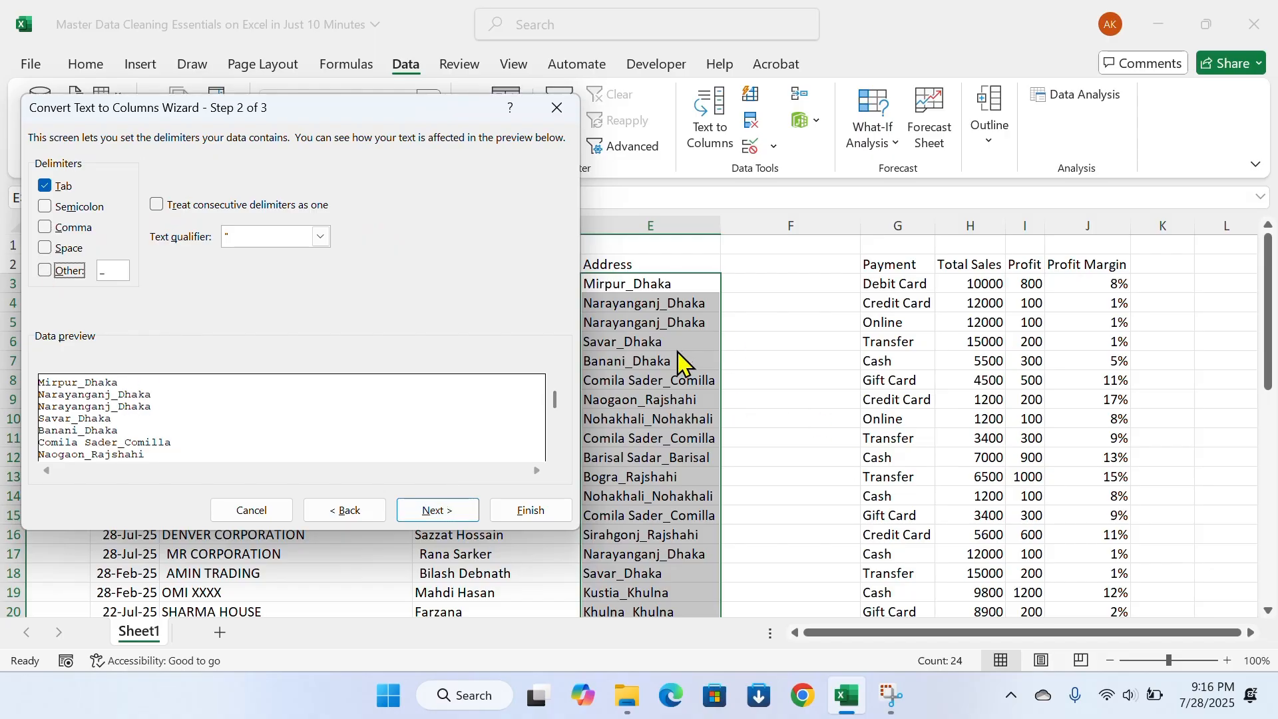
{"action": "left_click", "coordinate": [45, 273]}
{"action": "left_click", "coordinate": [114, 273]}
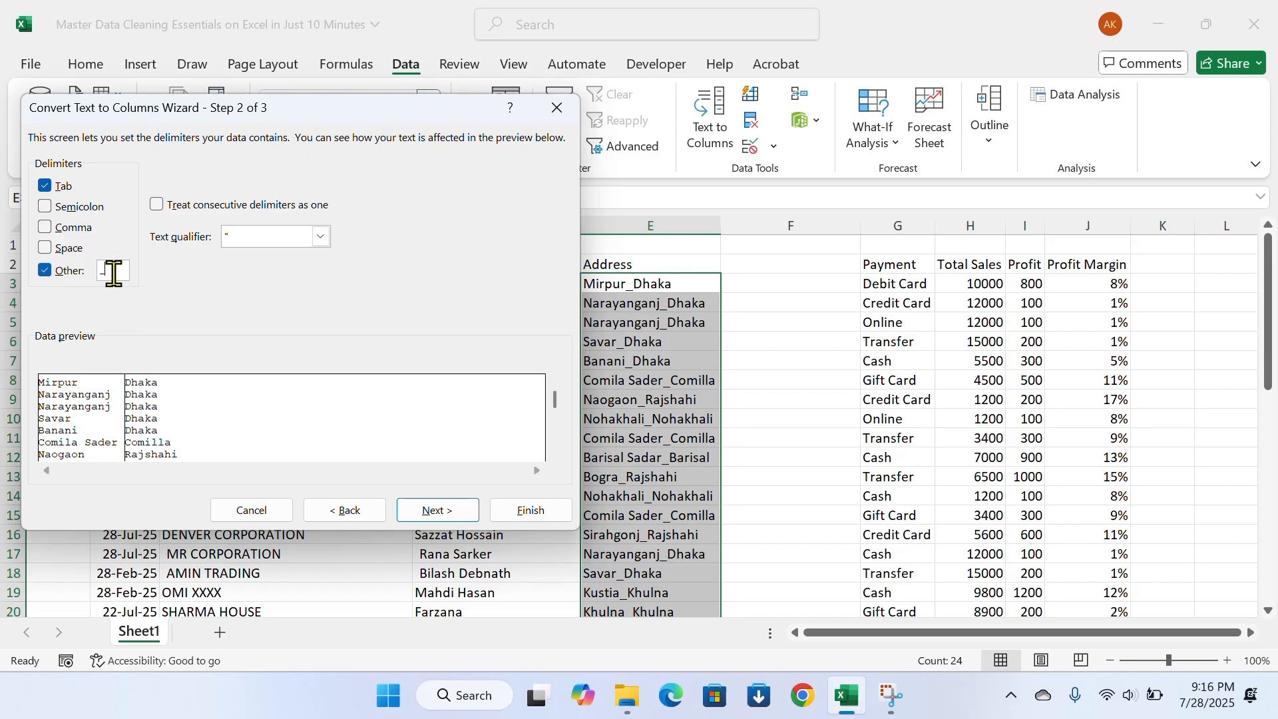
{"action": "left_click", "coordinate": [450, 510]}
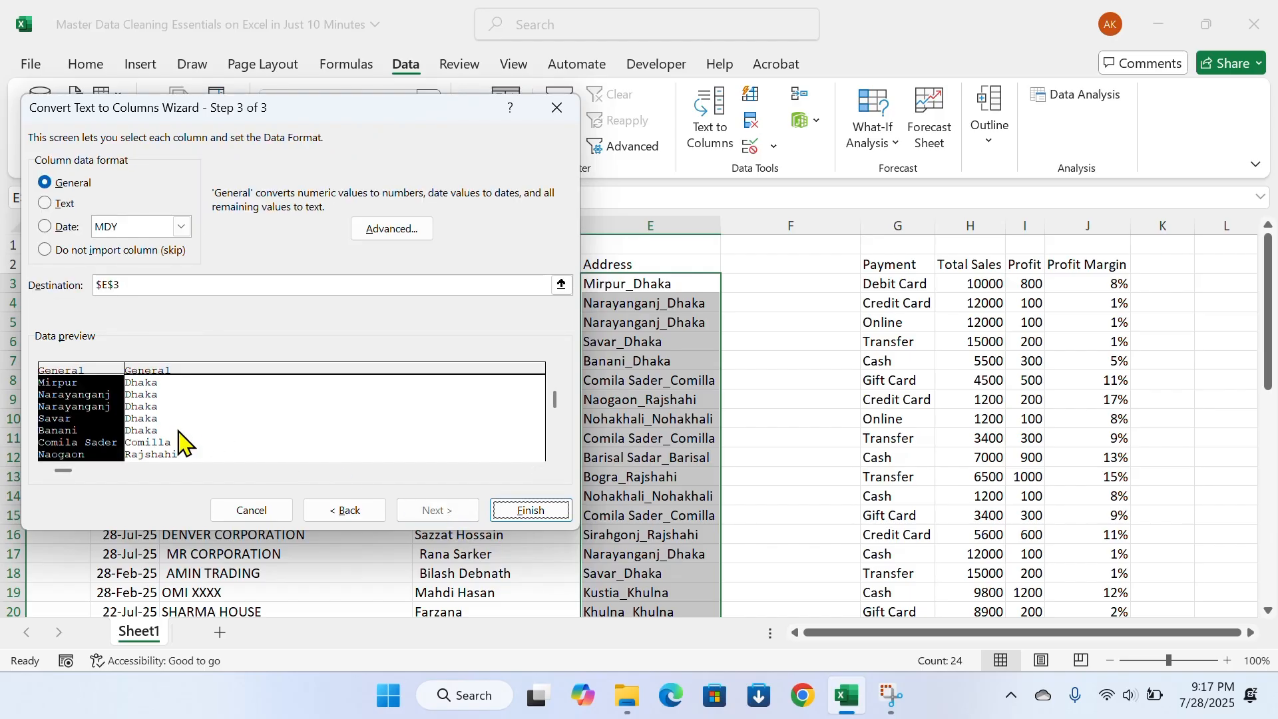
{"action": "left_click", "coordinate": [511, 511]}
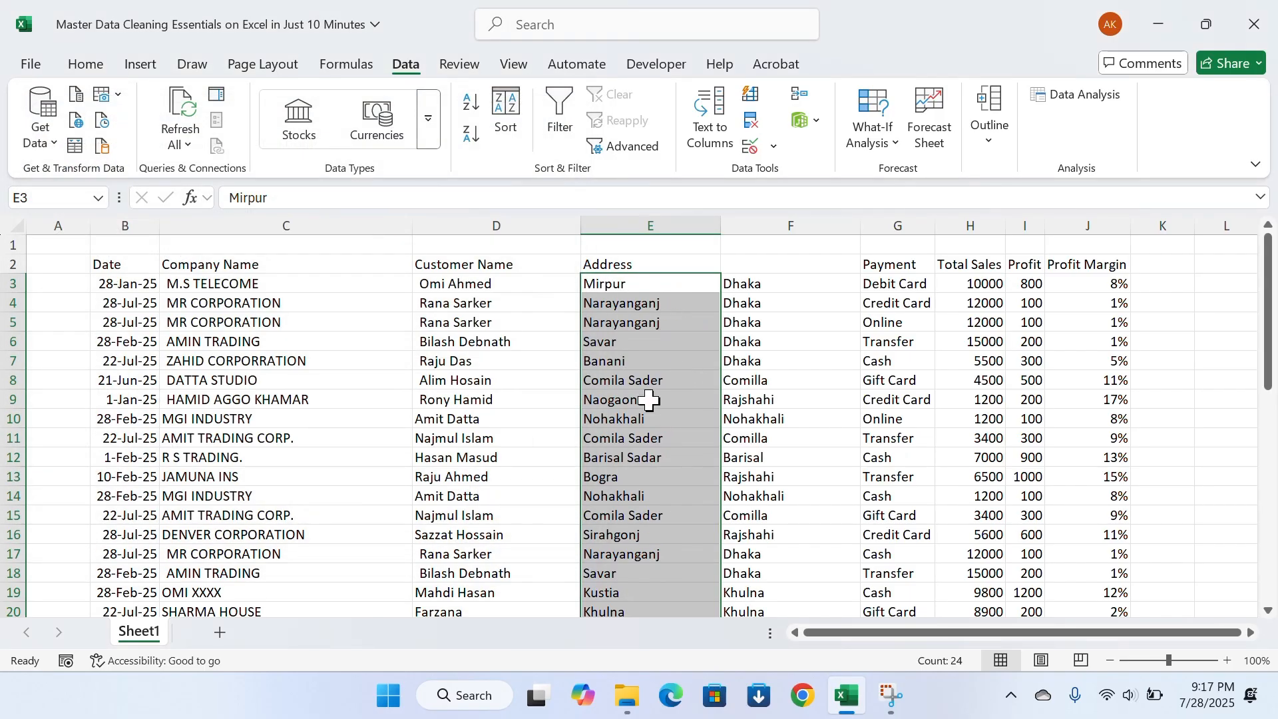
{"action": "scroll", "coordinate": [680, 448], "scroll_direction": "down", "scroll_amount": 4}
{"action": "scroll", "coordinate": [680, 448], "scroll_direction": "up", "scroll_amount": 4}
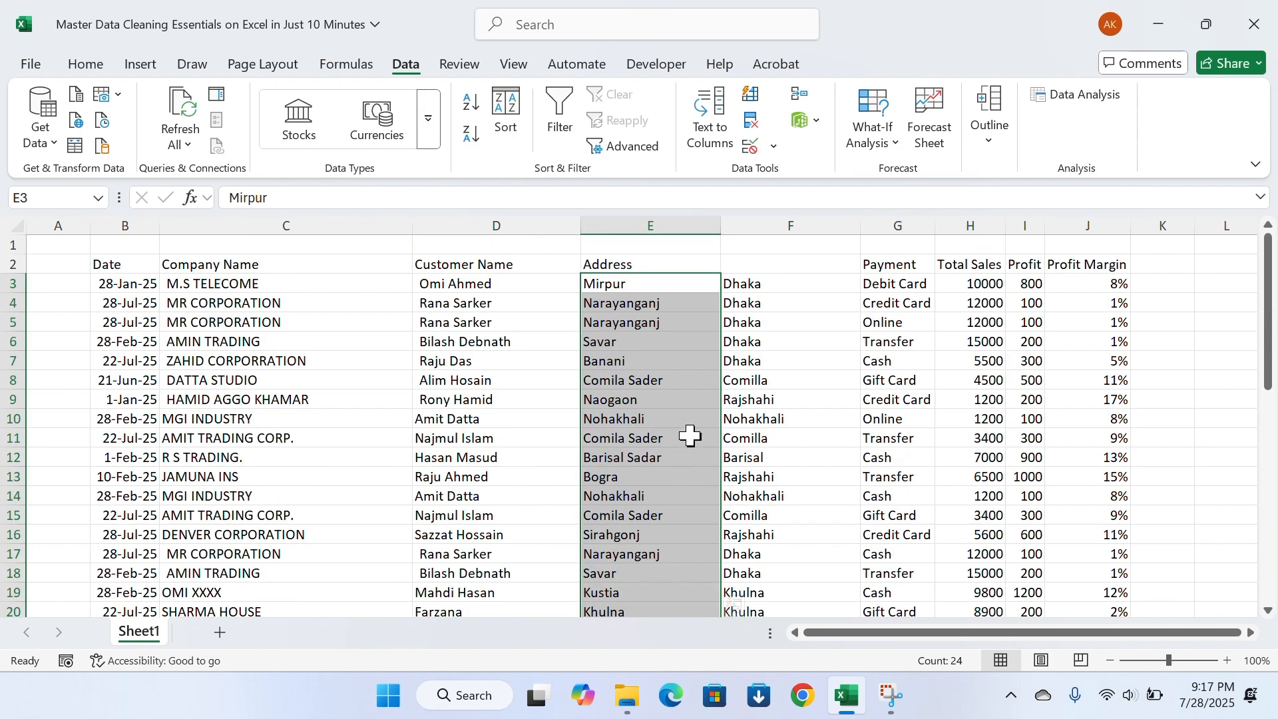
{"action": "left_click", "coordinate": [745, 399]}
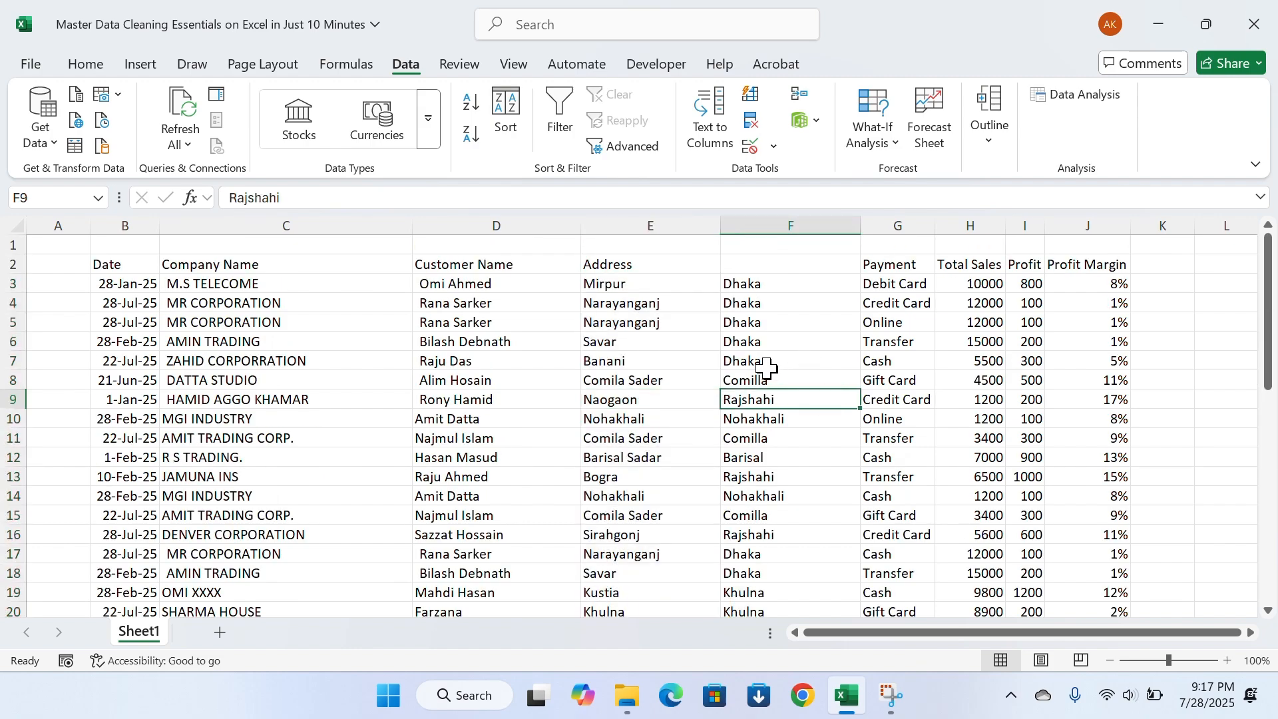
Enter the header Division in F2 above the split-off part of the addresses
{"action": "left_click", "coordinate": [651, 261]}
{"action": "left_click", "coordinate": [765, 280]}
{"action": "key", "text": "Up"}
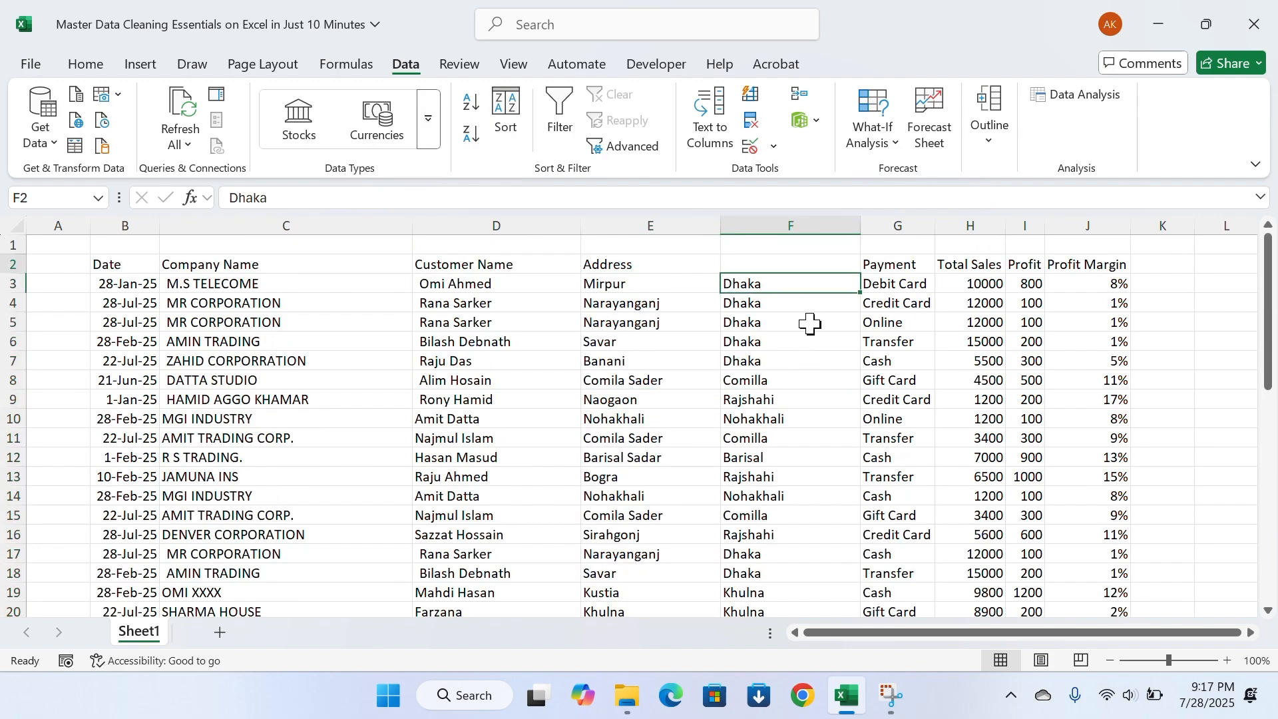
{"action": "type", "text": "Divi"}
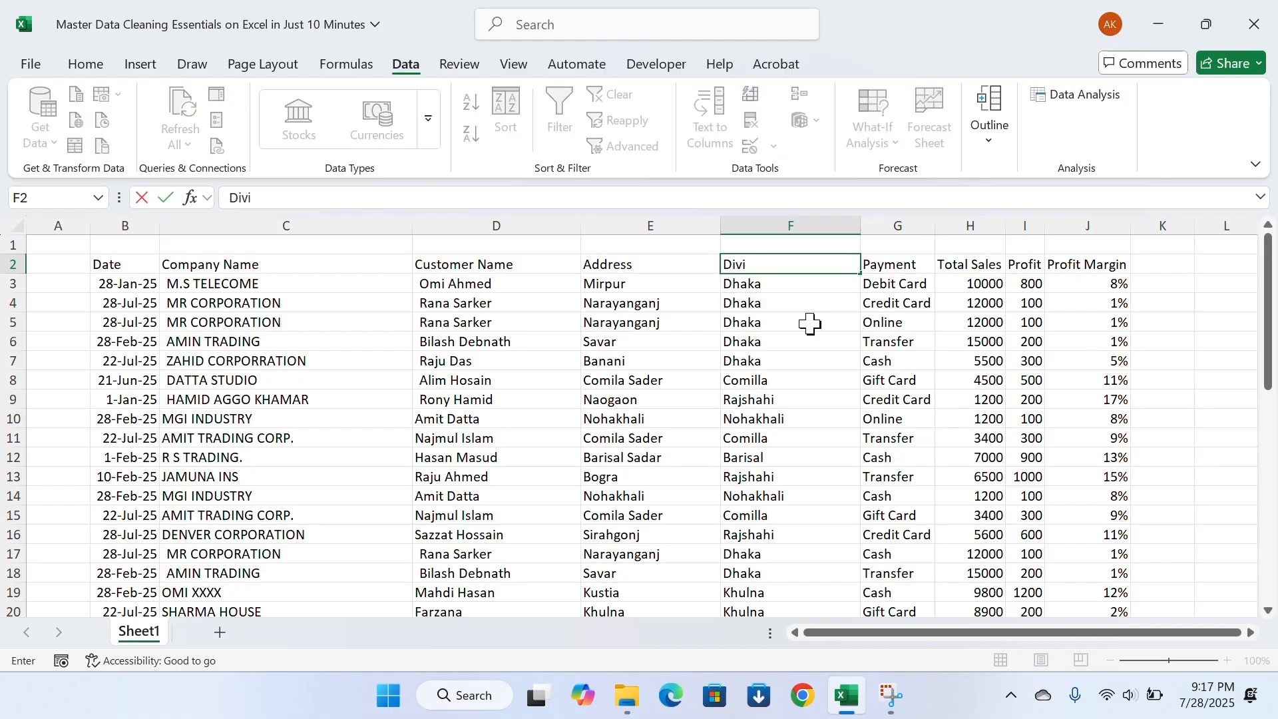
{"action": "type", "text": "sion"}
{"action": "key", "text": "Return"}
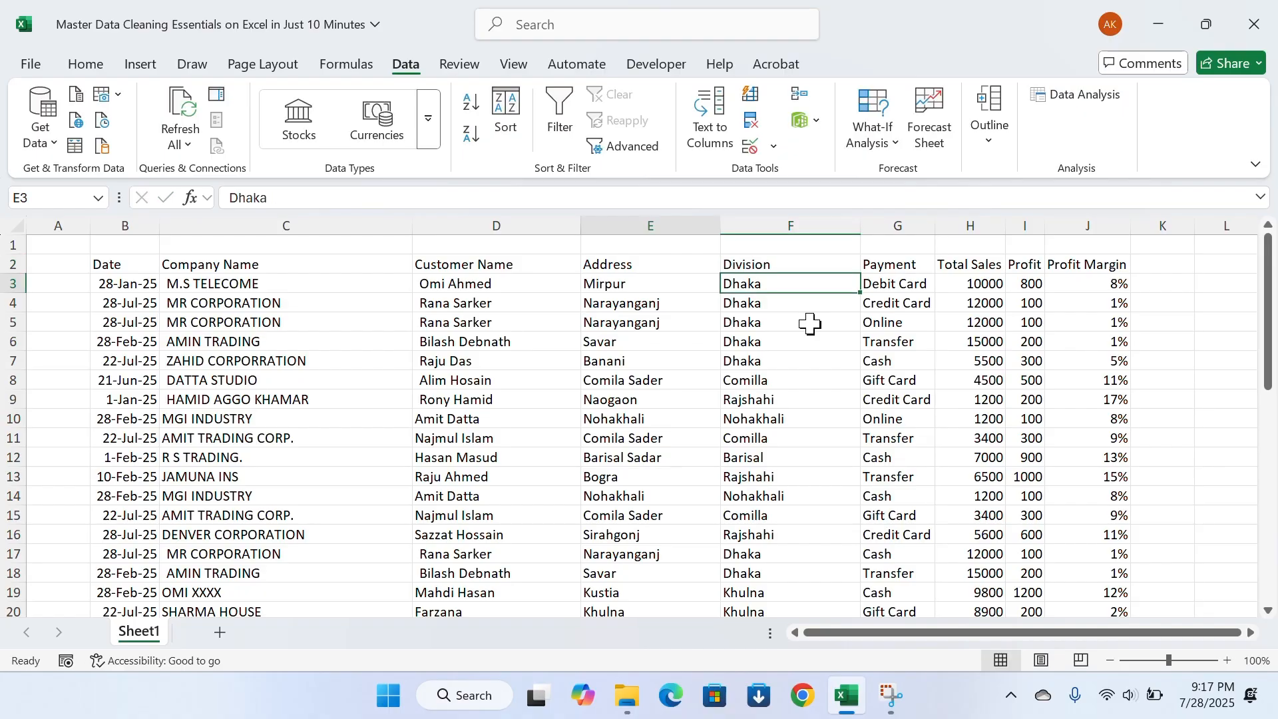
{"action": "key", "text": "Up"}
{"action": "key", "text": "Left"}
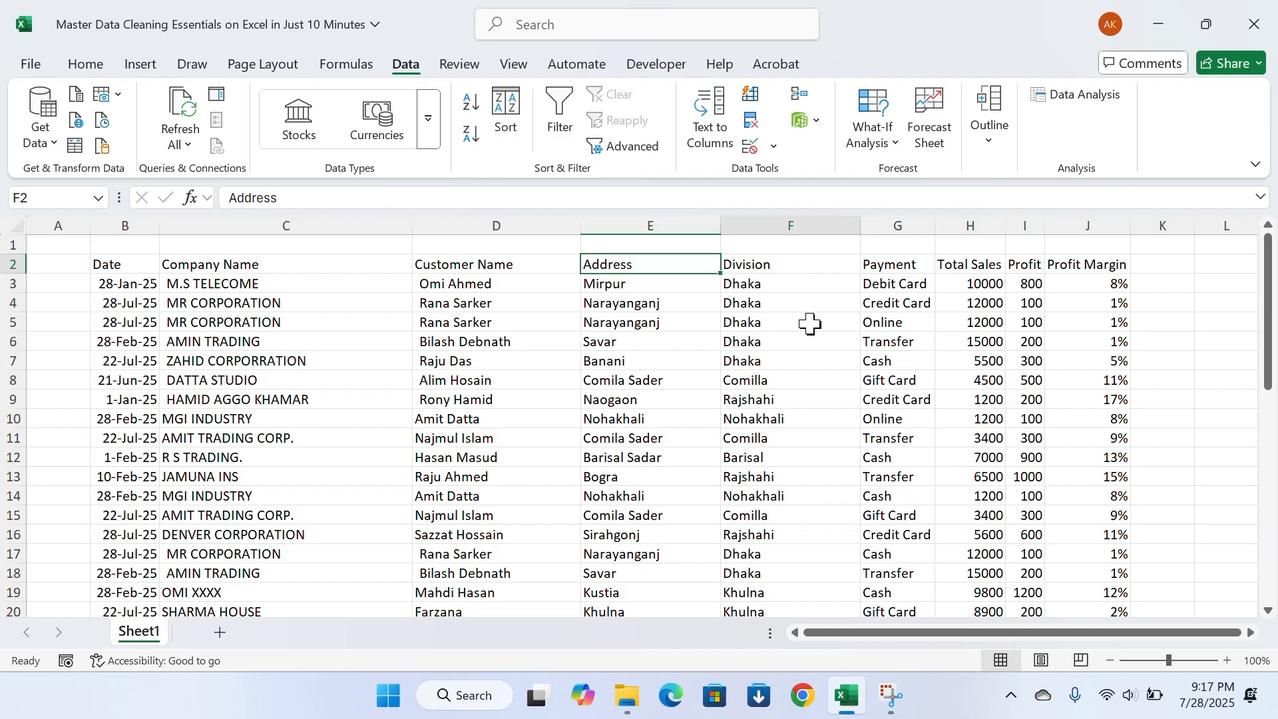
{"action": "key", "text": "Right"}
{"action": "key", "text": "Right"}
{"action": "key", "text": "Right"}
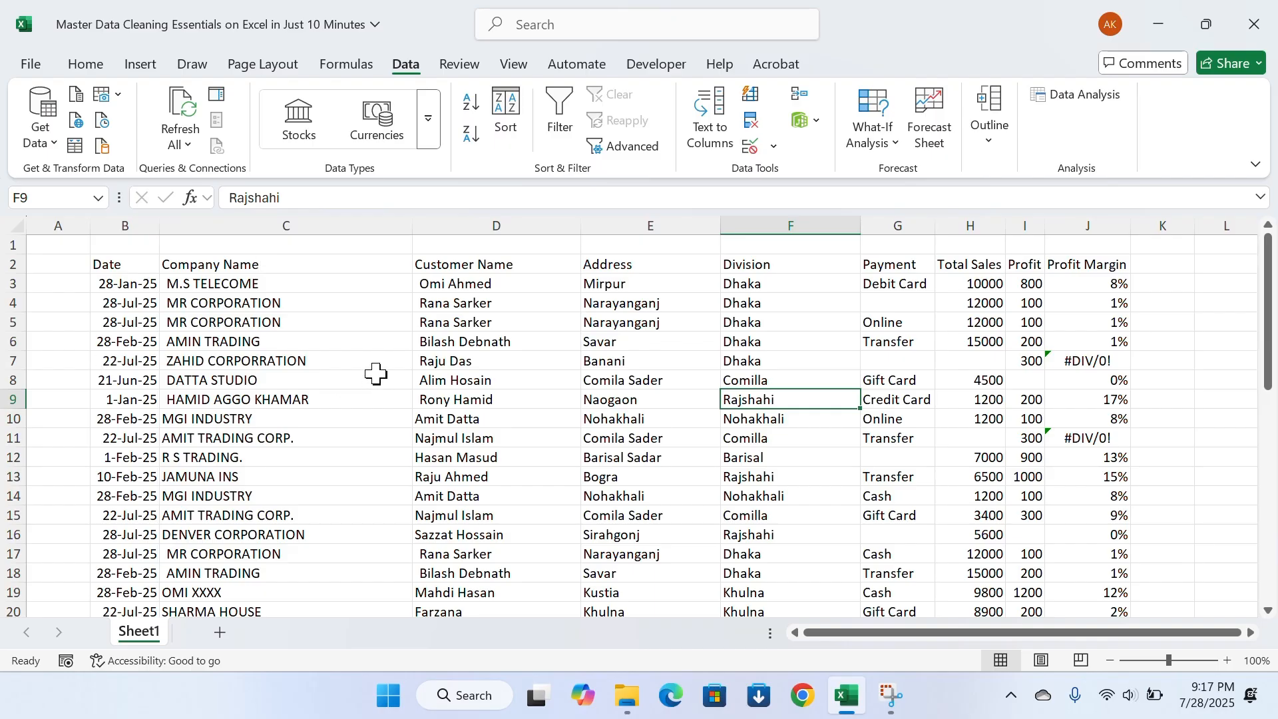
Remove duplicate rows from the table B2:J26, comparing all columns and treating the first row as headers, and check the remaining rows
{"action": "left_click_drag", "start_coordinate": [114, 265], "coordinate": [936, 579]}
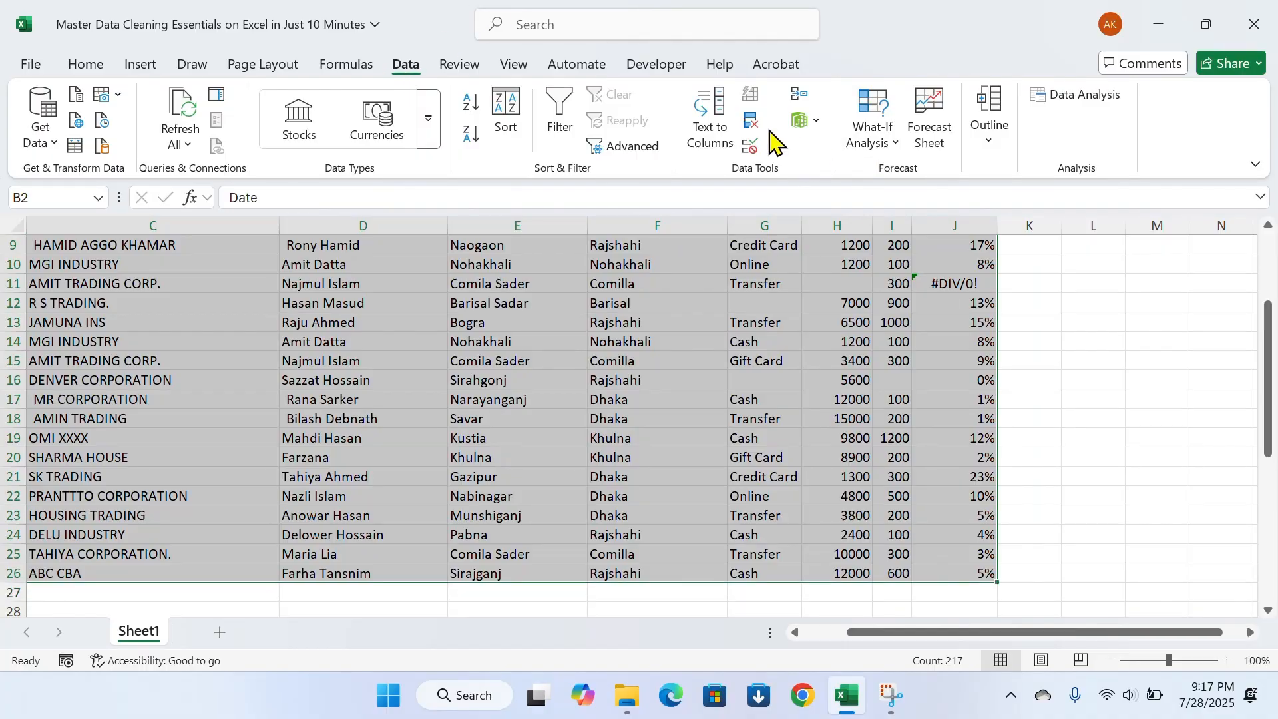
{"action": "left_click", "coordinate": [751, 121]}
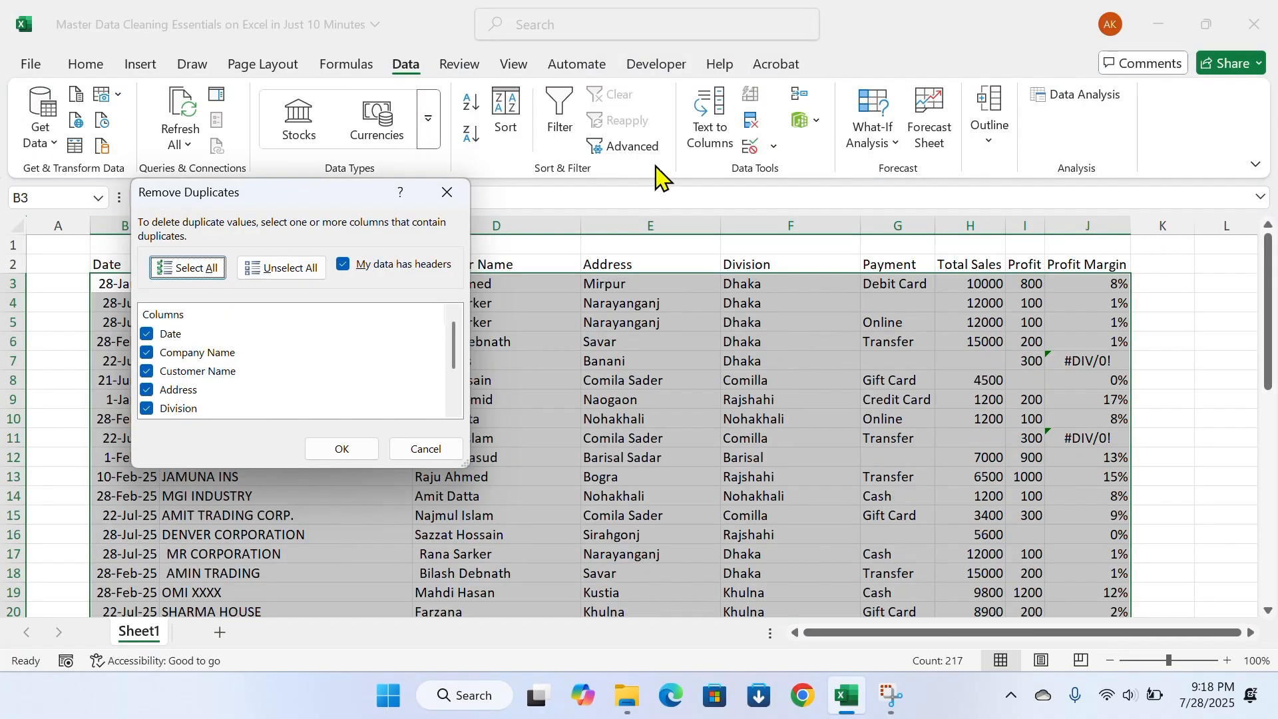
{"action": "left_click", "coordinate": [197, 270]}
{"action": "left_click", "coordinate": [365, 451]}
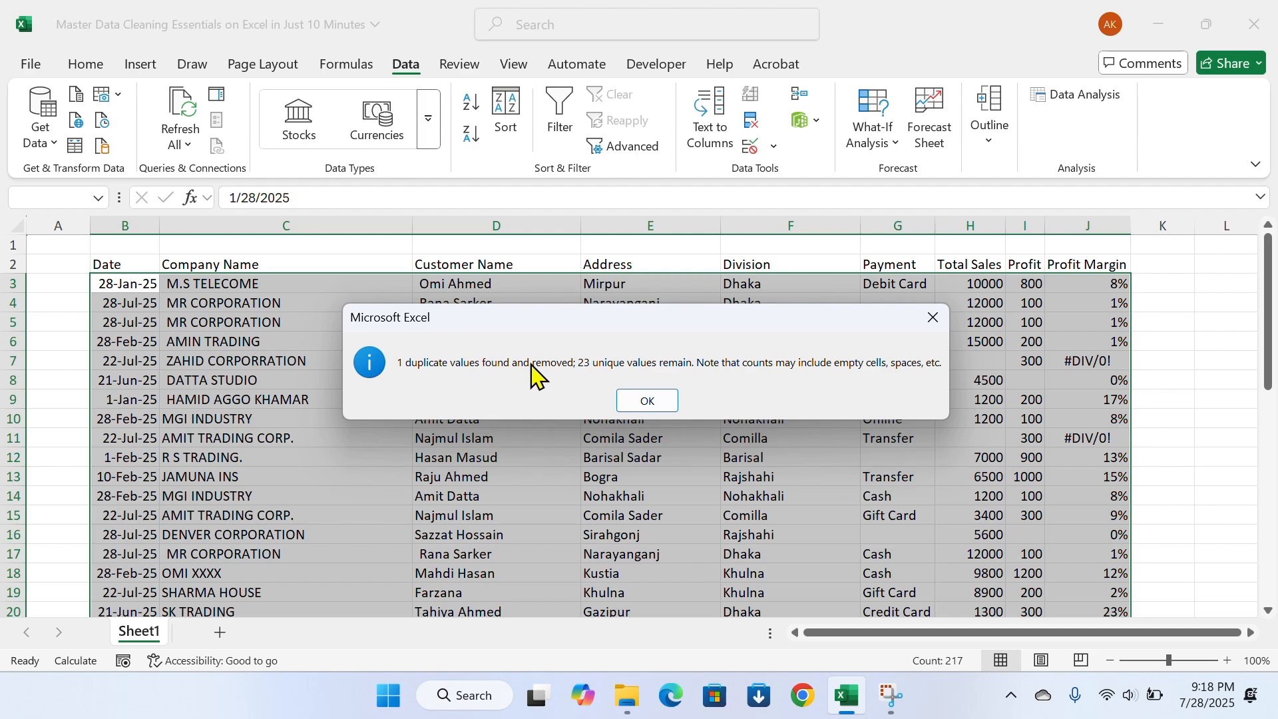
{"action": "left_click", "coordinate": [647, 400]}
{"action": "scroll", "coordinate": [632, 392], "scroll_direction": "down", "scroll_amount": 4}
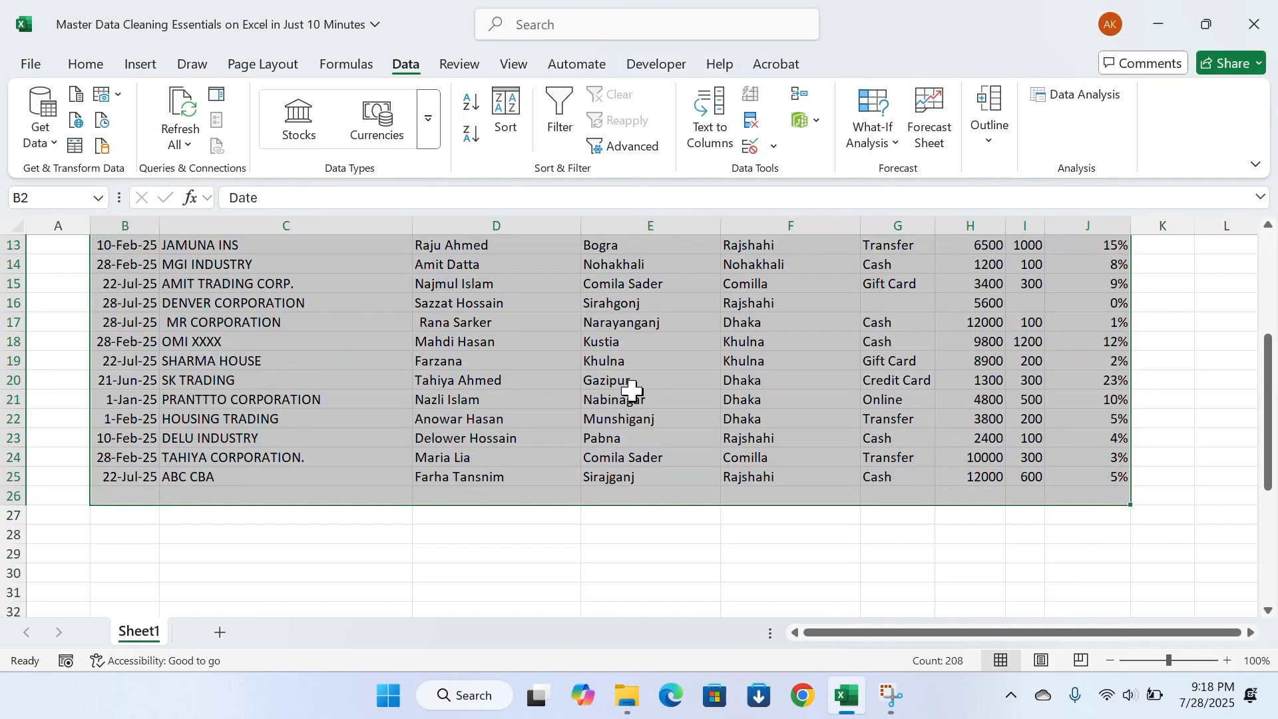
{"action": "scroll", "coordinate": [632, 391], "scroll_direction": "up", "scroll_amount": 4}
{"action": "scroll", "coordinate": [579, 372], "scroll_direction": "down", "scroll_amount": 3}
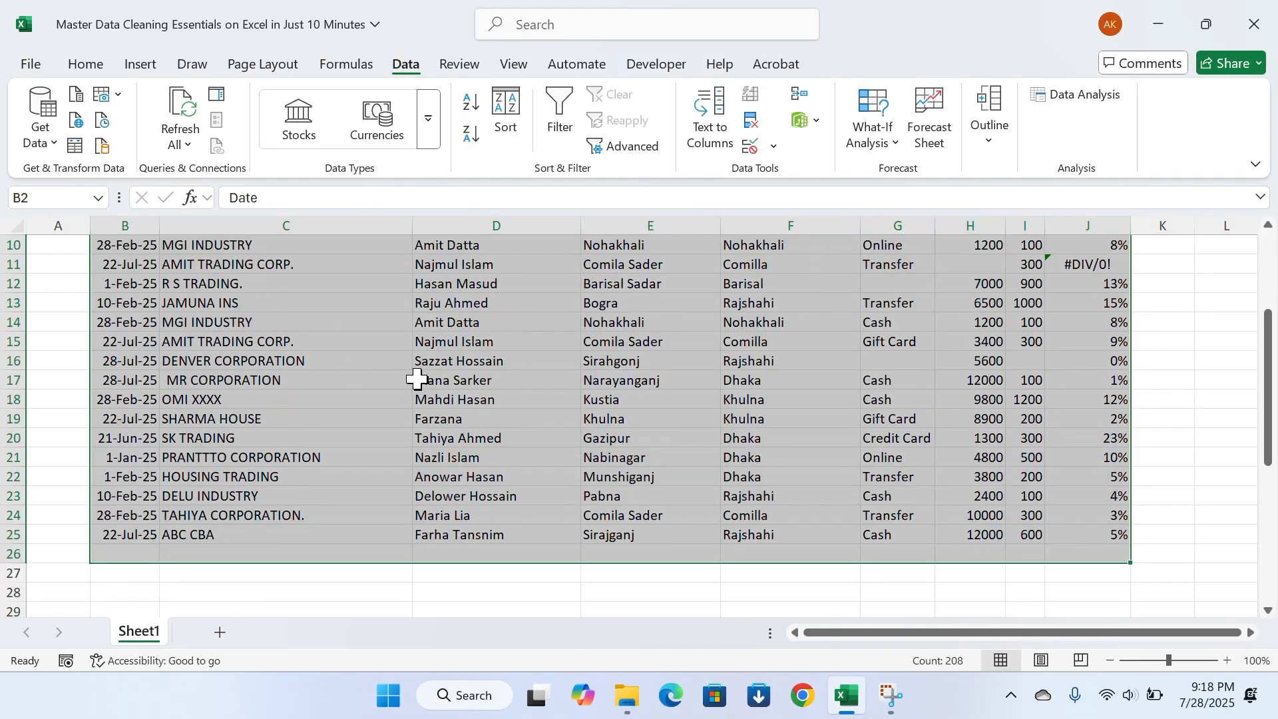
{"action": "scroll", "coordinate": [459, 392], "scroll_direction": "up", "scroll_amount": 3}
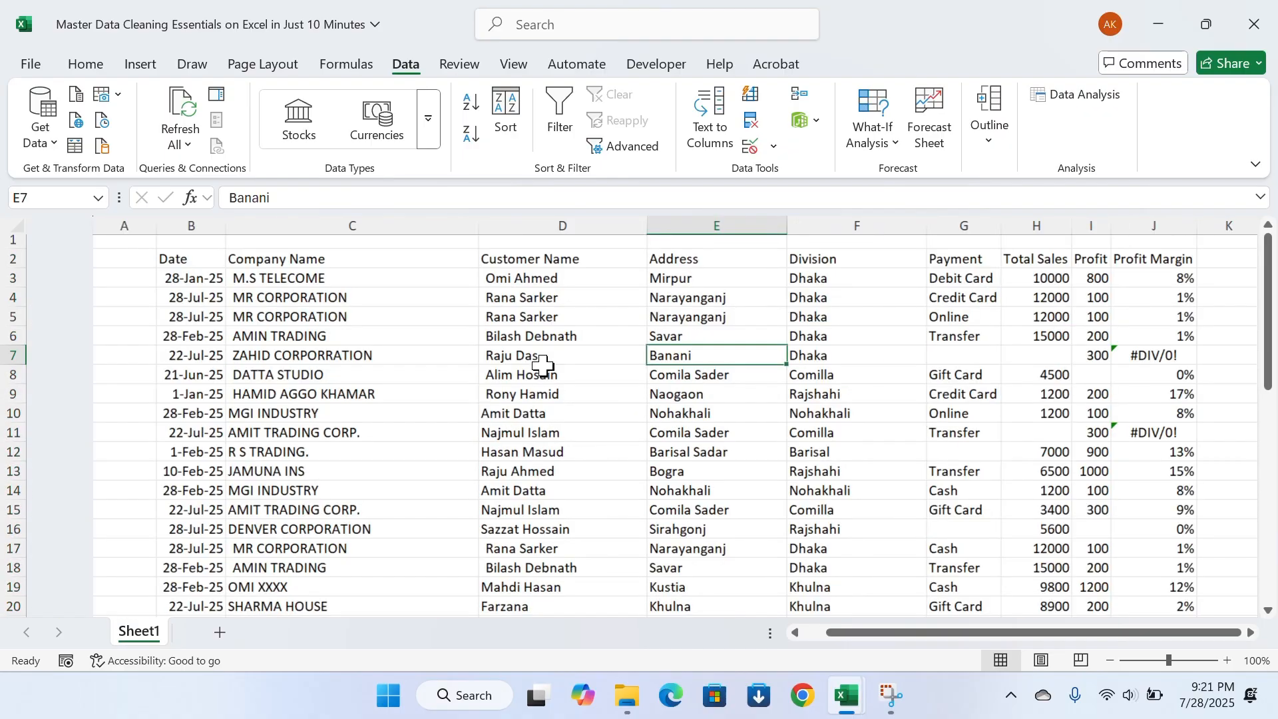
Look through the table for blank cells in the Payment, Total Sales and Profit columns
{"action": "scroll", "coordinate": [572, 375], "scroll_direction": "right", "scroll_amount": 1}
{"action": "scroll", "coordinate": [585, 396], "scroll_direction": "down", "scroll_amount": 2}
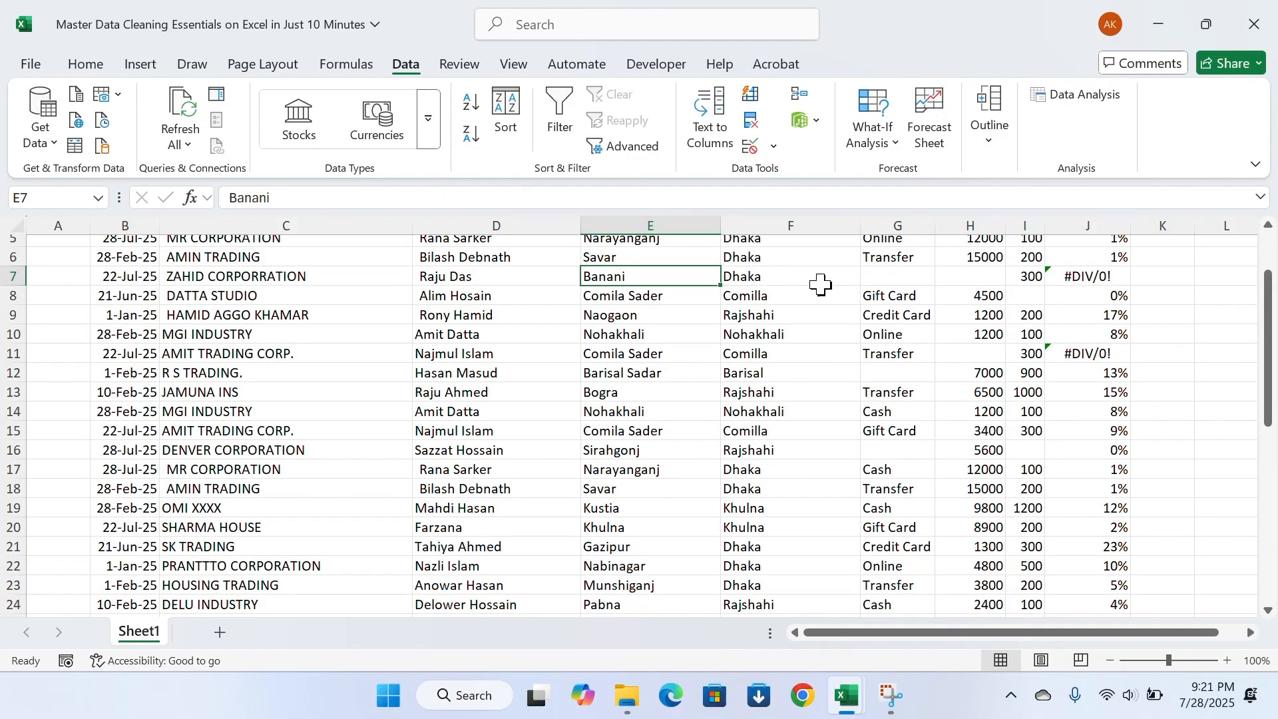
{"action": "left_click", "coordinate": [847, 276]}
{"action": "left_click", "coordinate": [902, 277]}
{"action": "left_click", "coordinate": [994, 270]}
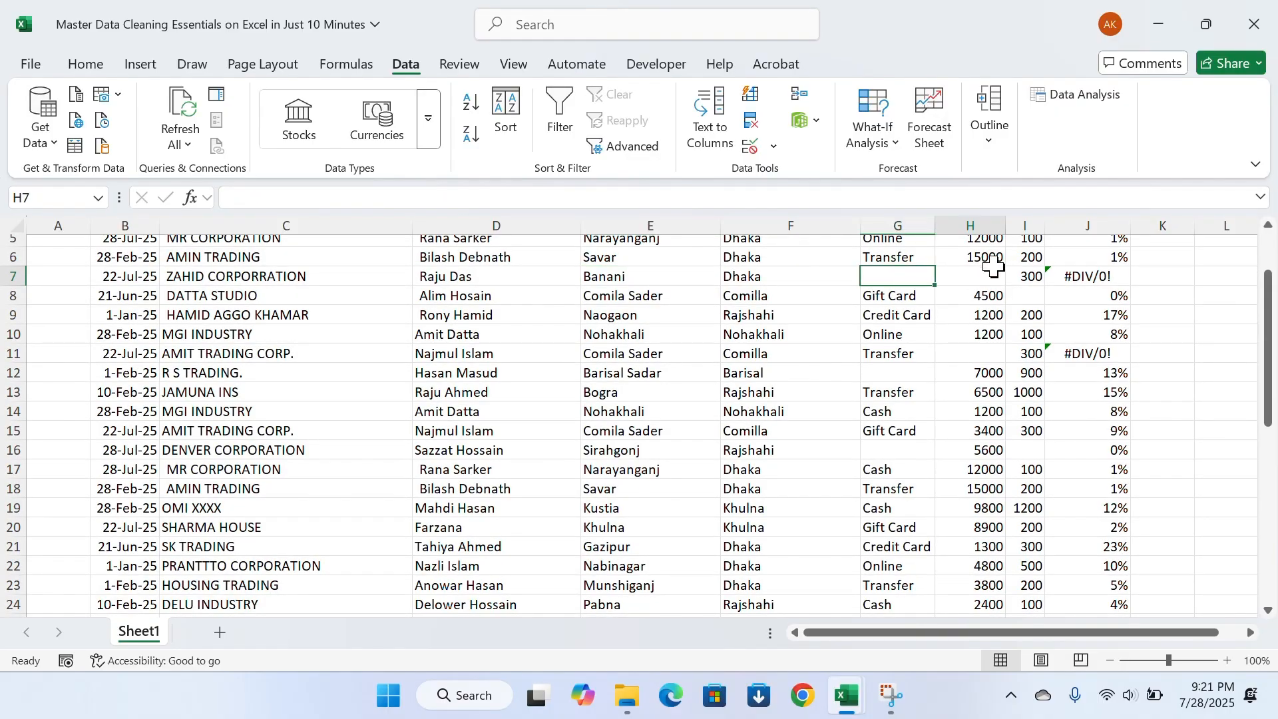
{"action": "key", "text": "Down"}
{"action": "key", "text": "Down"}
{"action": "key", "text": "Down"}
{"action": "key", "text": "Down"}
{"action": "key", "text": "Down"}
{"action": "key", "text": "Down"}
{"action": "key", "text": "Down"}
{"action": "key", "text": "Down"}
{"action": "key", "text": "Down"}
{"action": "key", "text": "Down"}
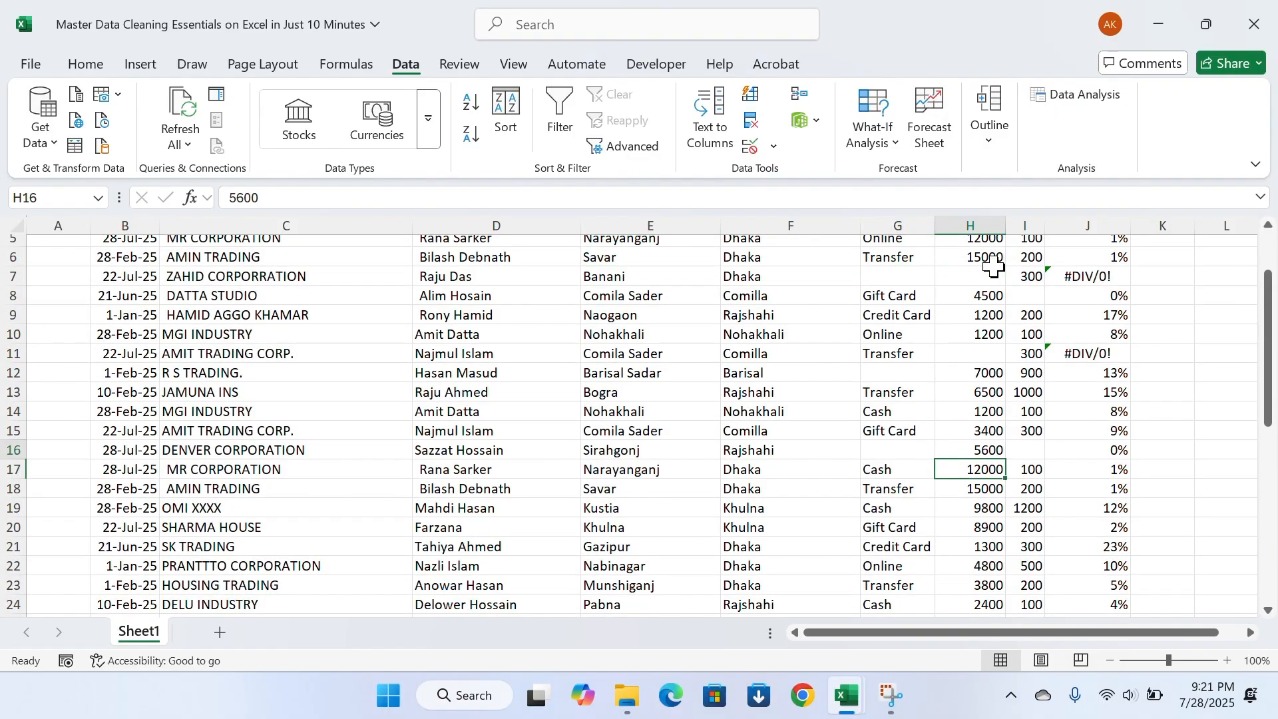
{"action": "key", "text": "Up"}
{"action": "key", "text": "Up"}
{"action": "key", "text": "Up"}
{"action": "key", "text": "Up"}
{"action": "key", "text": "Up"}
{"action": "key", "text": "Up"}
{"action": "key", "text": "Up"}
{"action": "key", "text": "Up"}
{"action": "key", "text": "Up"}
{"action": "key", "text": "Up"}
{"action": "key", "text": "Up"}
{"action": "key", "text": "Up"}
{"action": "key", "text": "Up"}
{"action": "key", "text": "Up"}
{"action": "key", "text": "Up"}
{"action": "key", "text": "Up"}
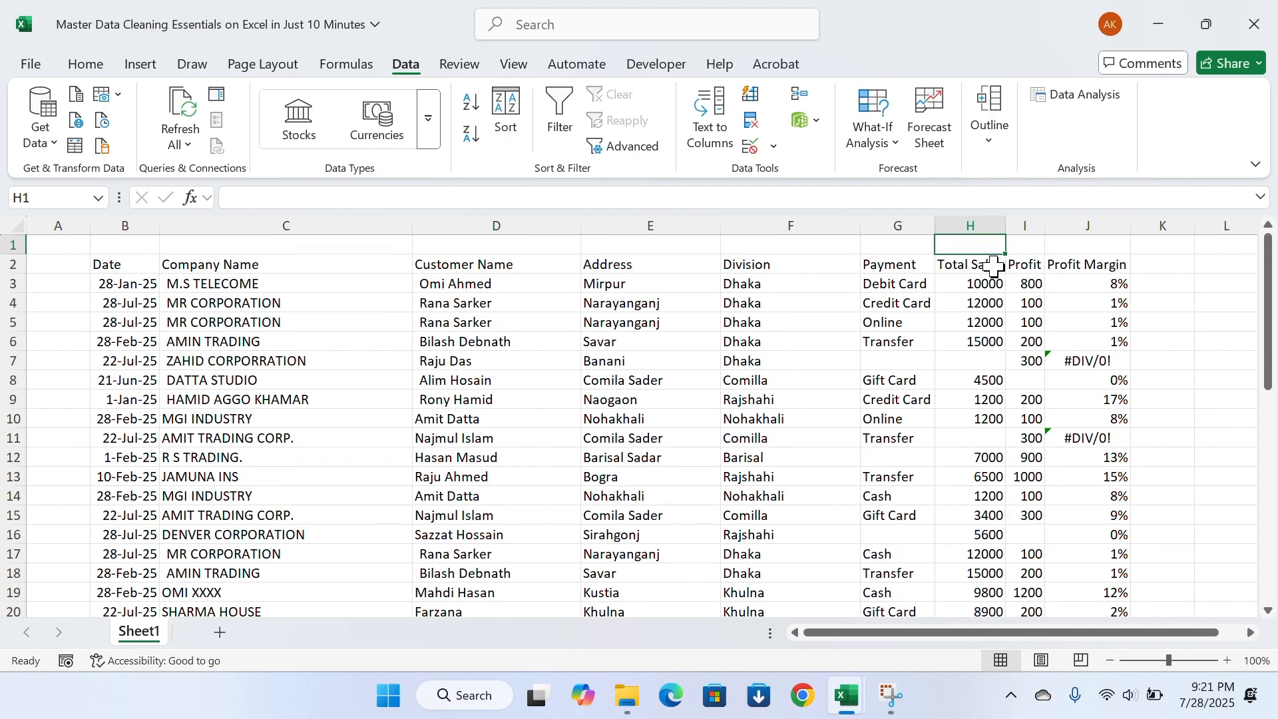
Enter the placeholder text NA in the empty cell L6 beside the table and copy that cell
{"action": "left_click", "coordinate": [916, 306]}
{"action": "scroll", "coordinate": [916, 306], "scroll_direction": "right", "scroll_amount": 2}
{"action": "left_click", "coordinate": [1063, 333]}
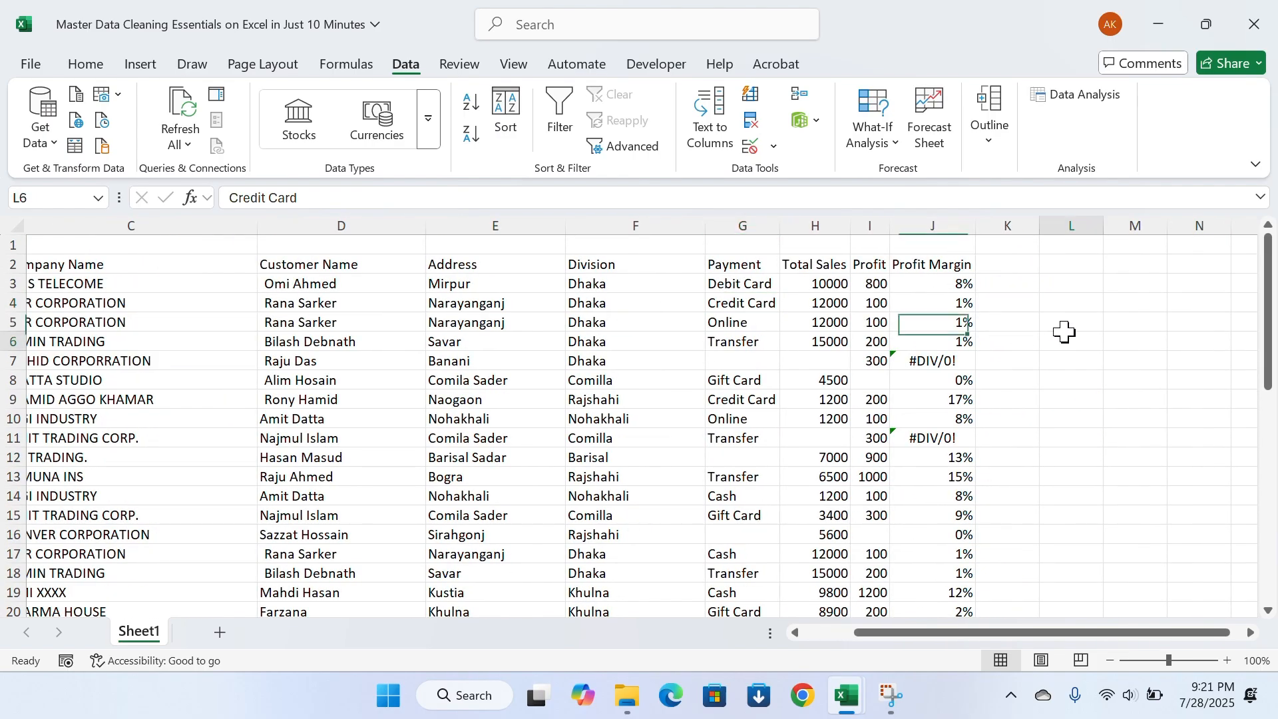
{"action": "type", "text": "NA"}
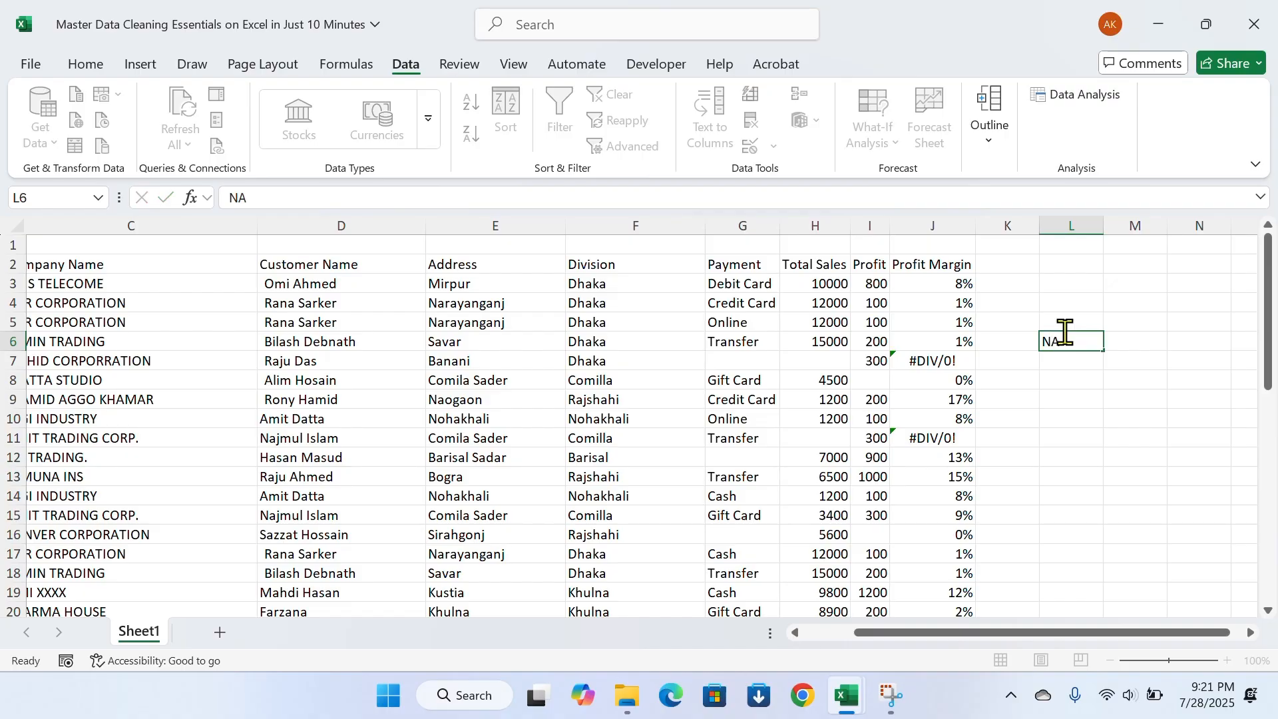
{"action": "key", "text": "ctrl+c"}
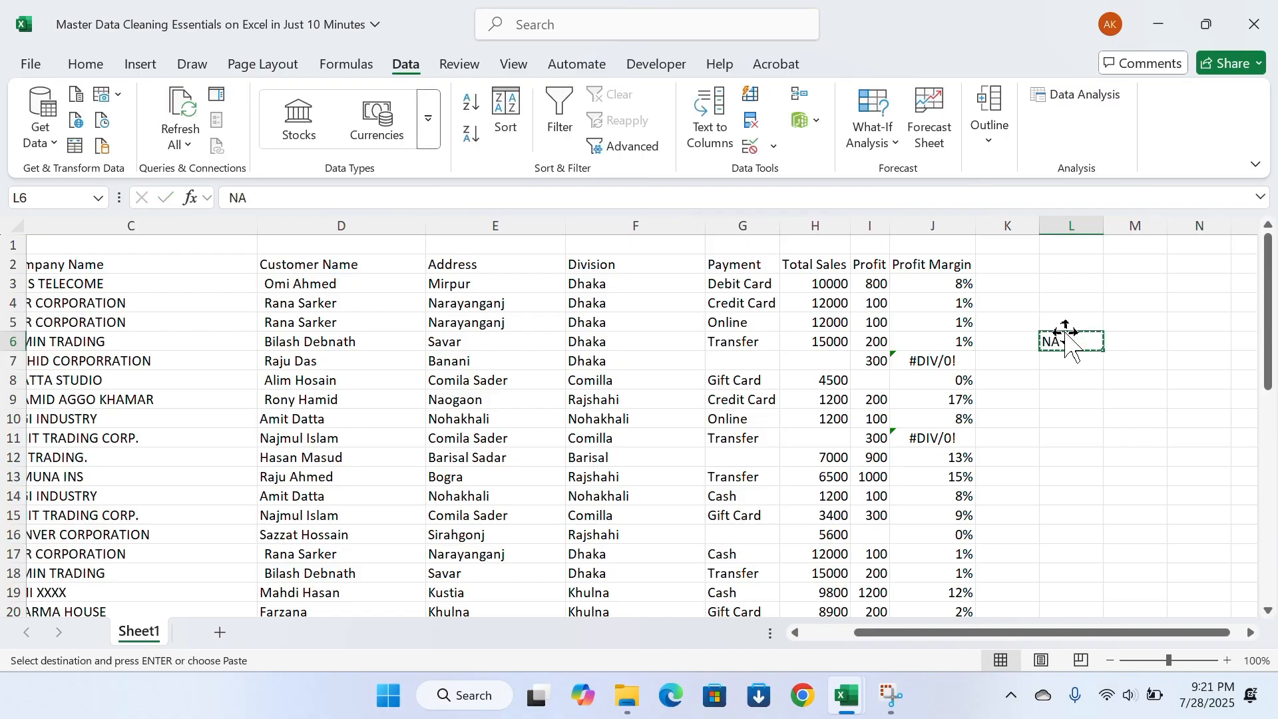
Select only the blank cells within the table B2:J26 using Go To Special with the Blanks option
{"action": "scroll", "coordinate": [337, 280], "scroll_direction": "left", "scroll_amount": 3}
{"action": "left_click", "coordinate": [101, 265]}
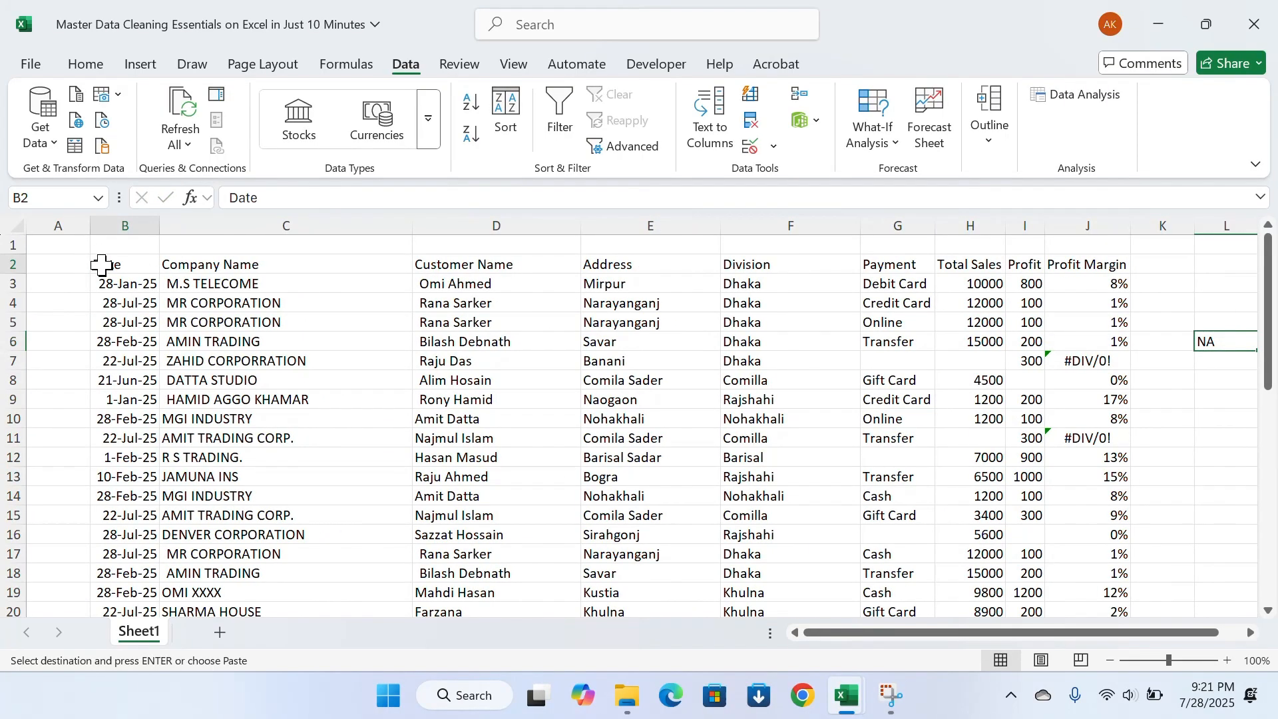
{"action": "left_click_drag", "start_coordinate": [102, 264], "coordinate": [992, 573]}
{"action": "scroll", "coordinate": [790, 528], "scroll_direction": "up", "scroll_amount": 3}
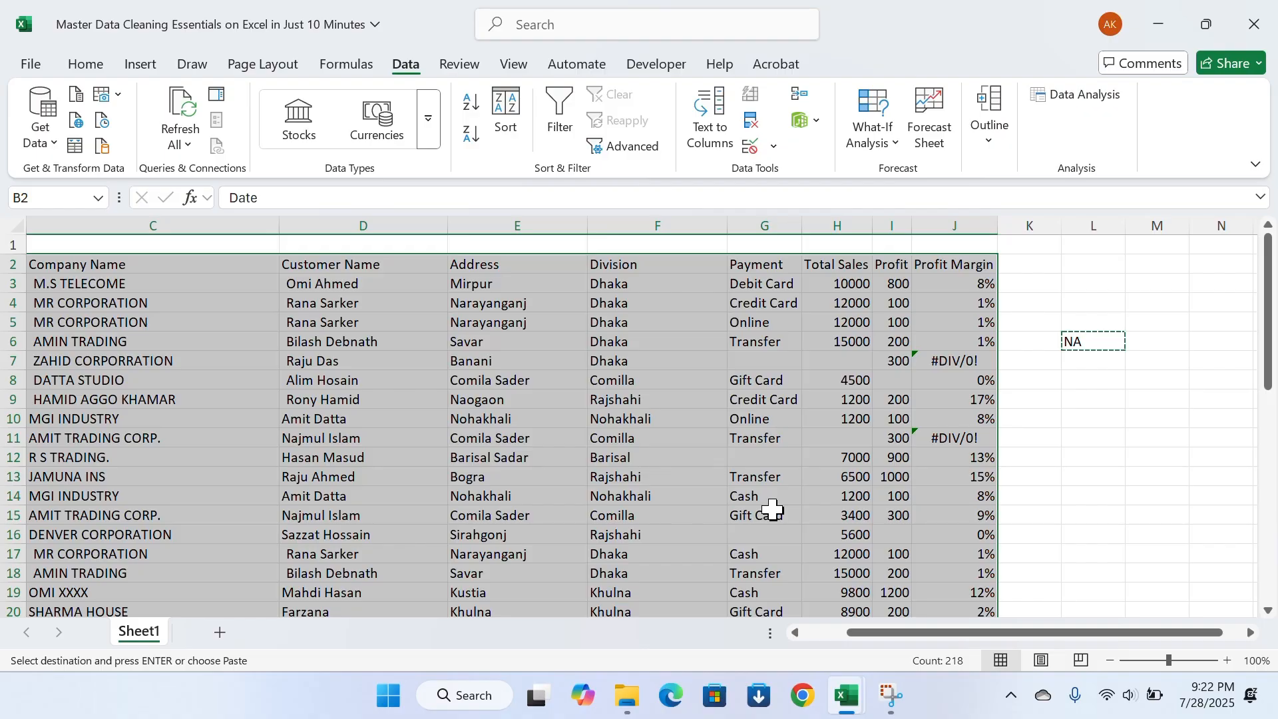
{"action": "key", "text": "ctrl+g"}
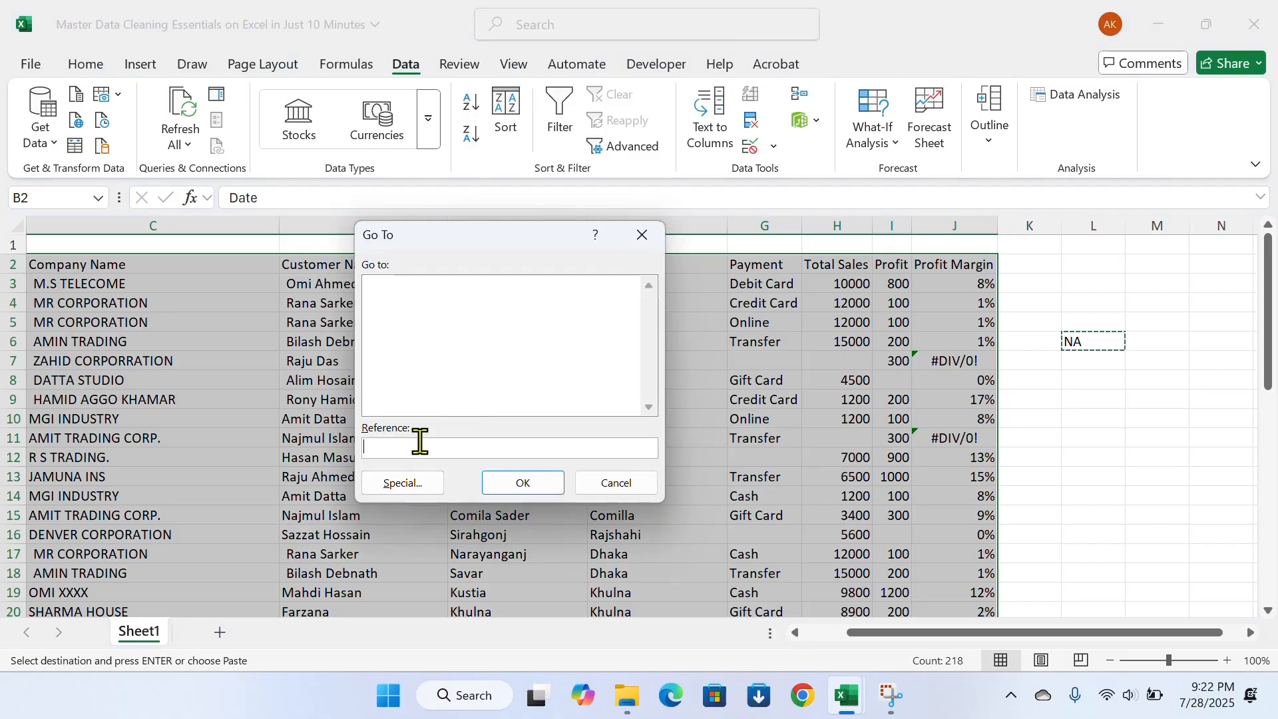
{"action": "left_click", "coordinate": [424, 485]}
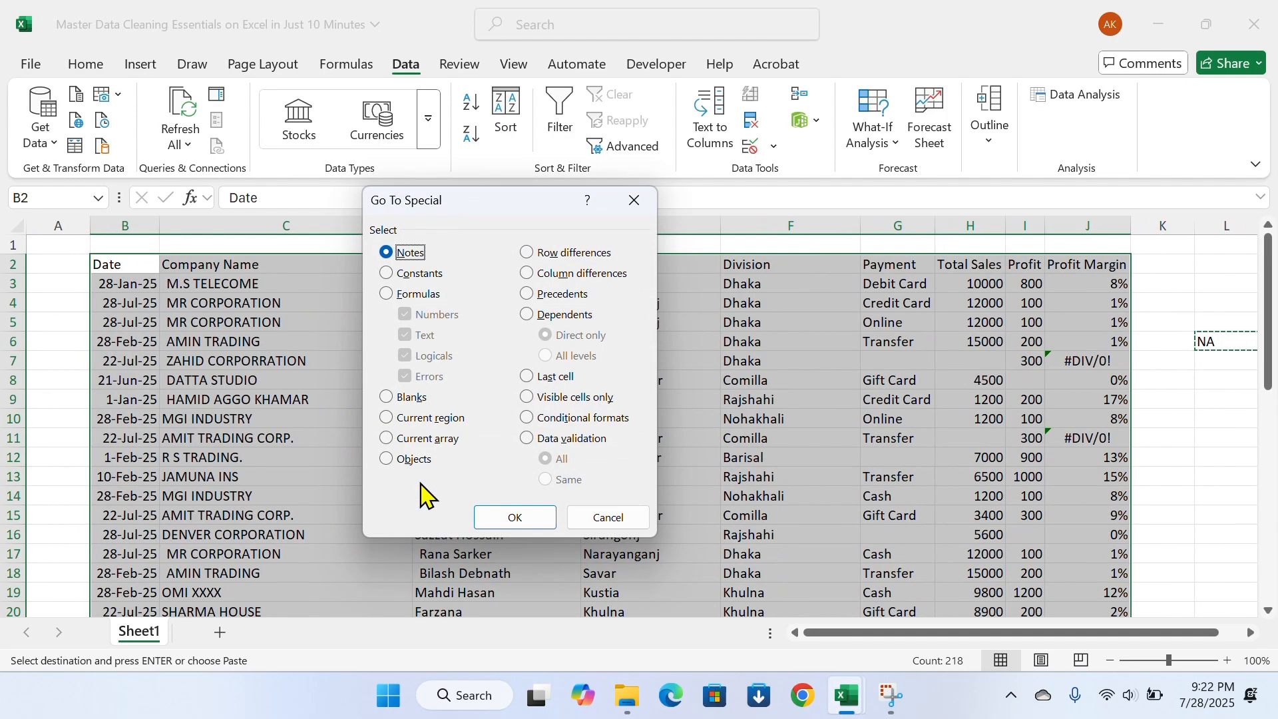
{"action": "left_click", "coordinate": [415, 400]}
{"action": "left_click", "coordinate": [508, 518]}
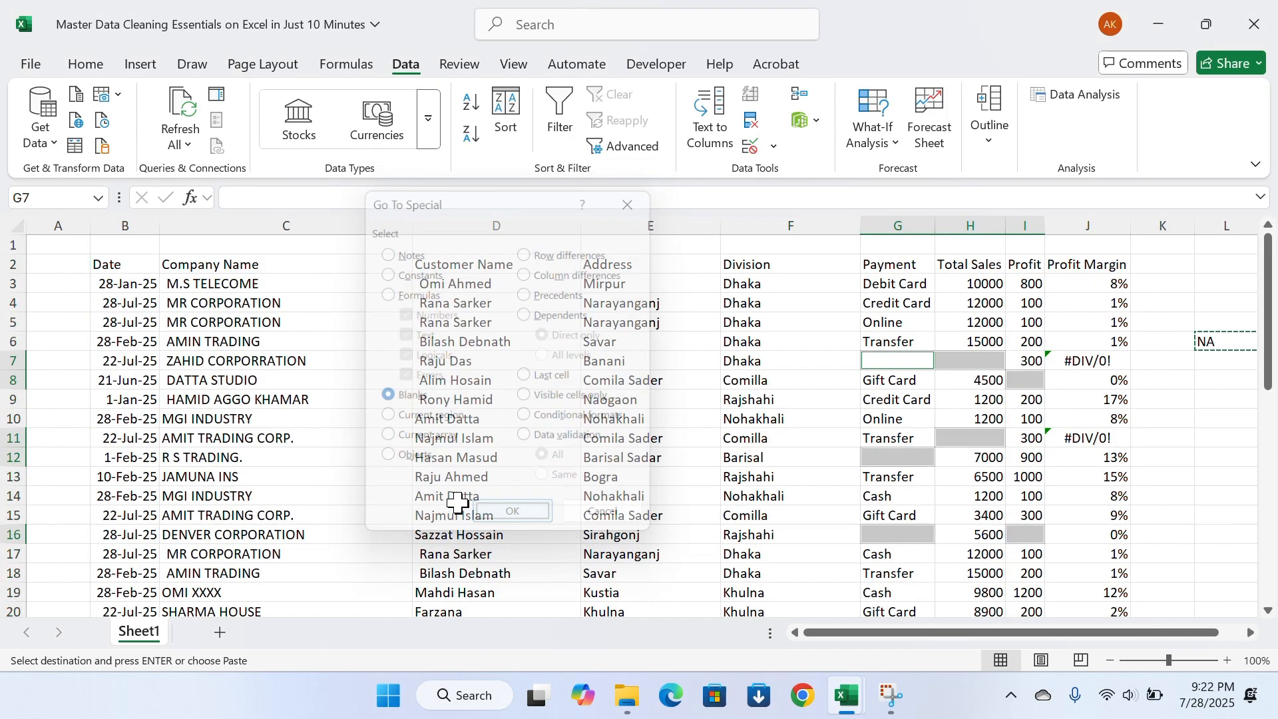
Paste the copied NA into all selected blank cells and check the filled rows
{"action": "scroll", "coordinate": [831, 353], "scroll_direction": "down", "scroll_amount": 3}
{"action": "scroll", "coordinate": [824, 370], "scroll_direction": "down", "scroll_amount": 1}
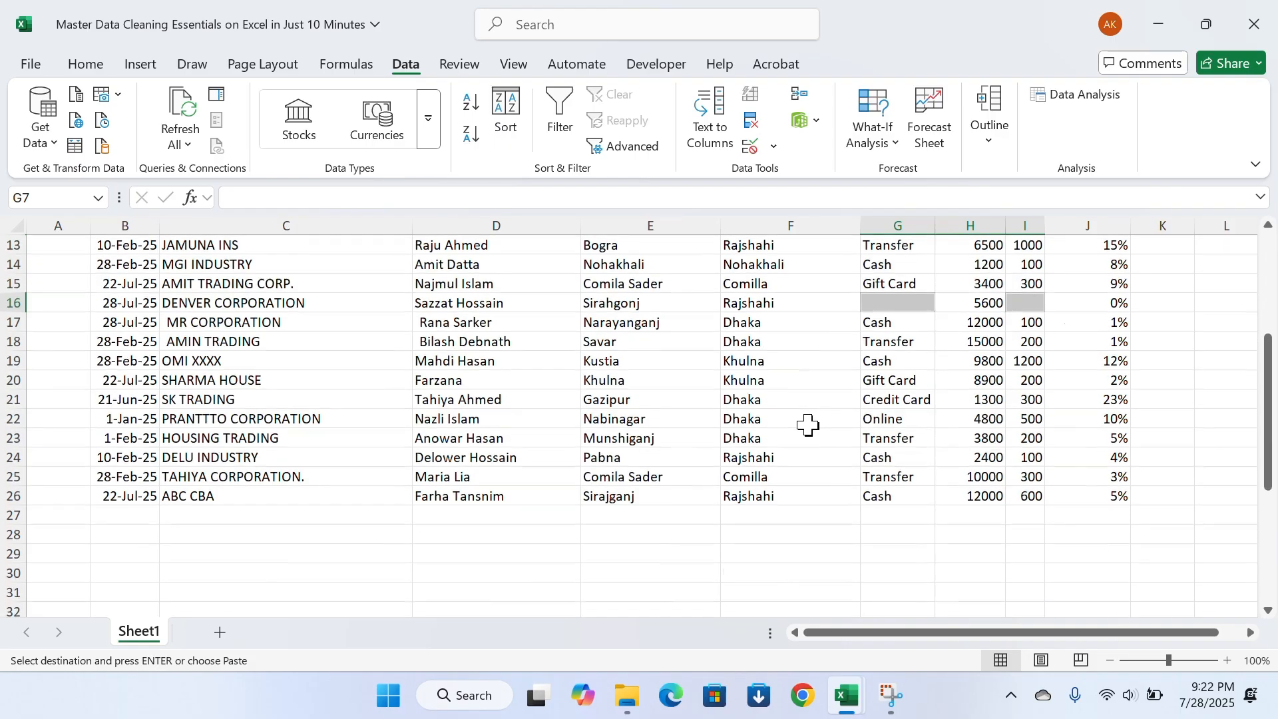
{"action": "scroll", "coordinate": [810, 426], "scroll_direction": "up", "scroll_amount": 3}
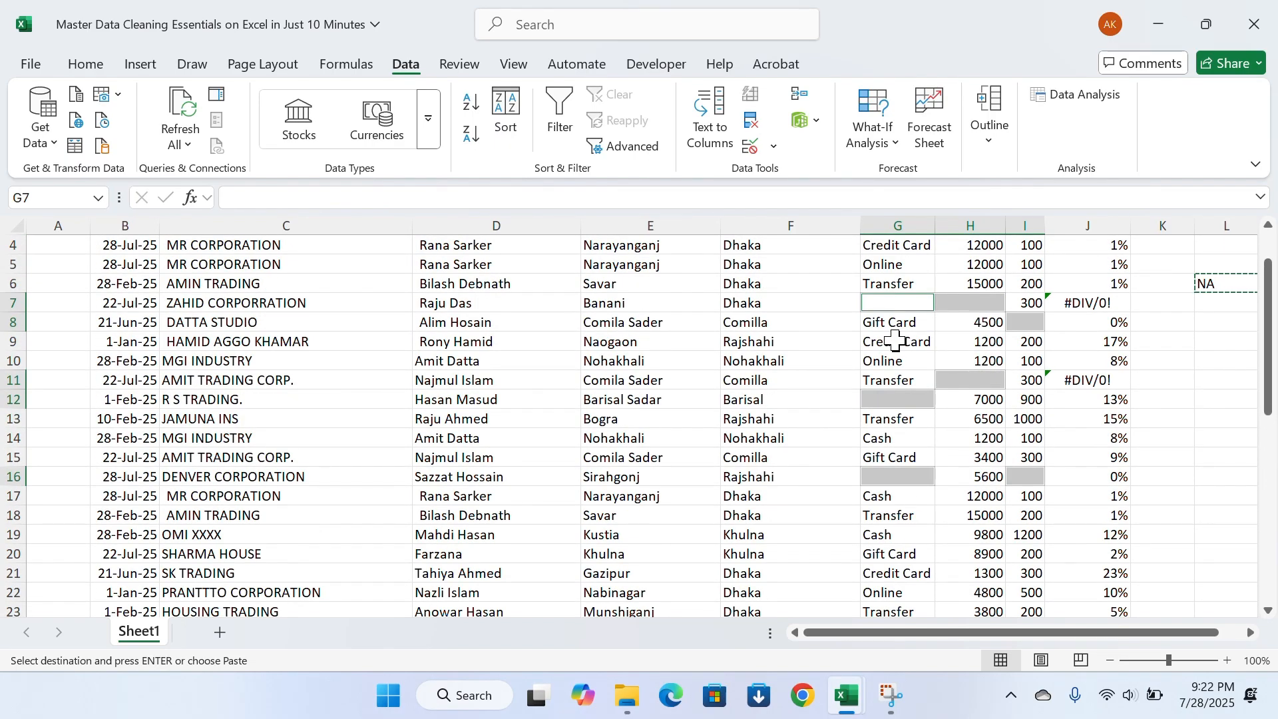
{"action": "key", "text": "ctrl+v"}
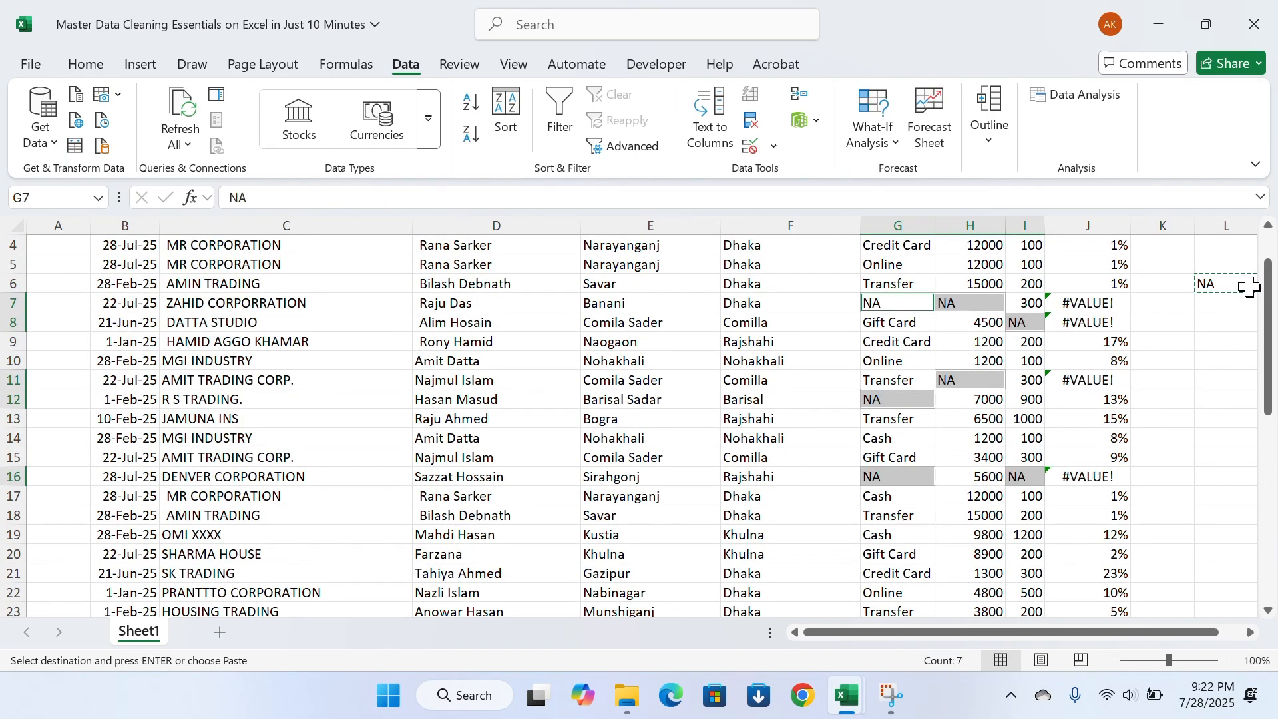
{"action": "scroll", "coordinate": [918, 360], "scroll_direction": "down", "scroll_amount": 1}
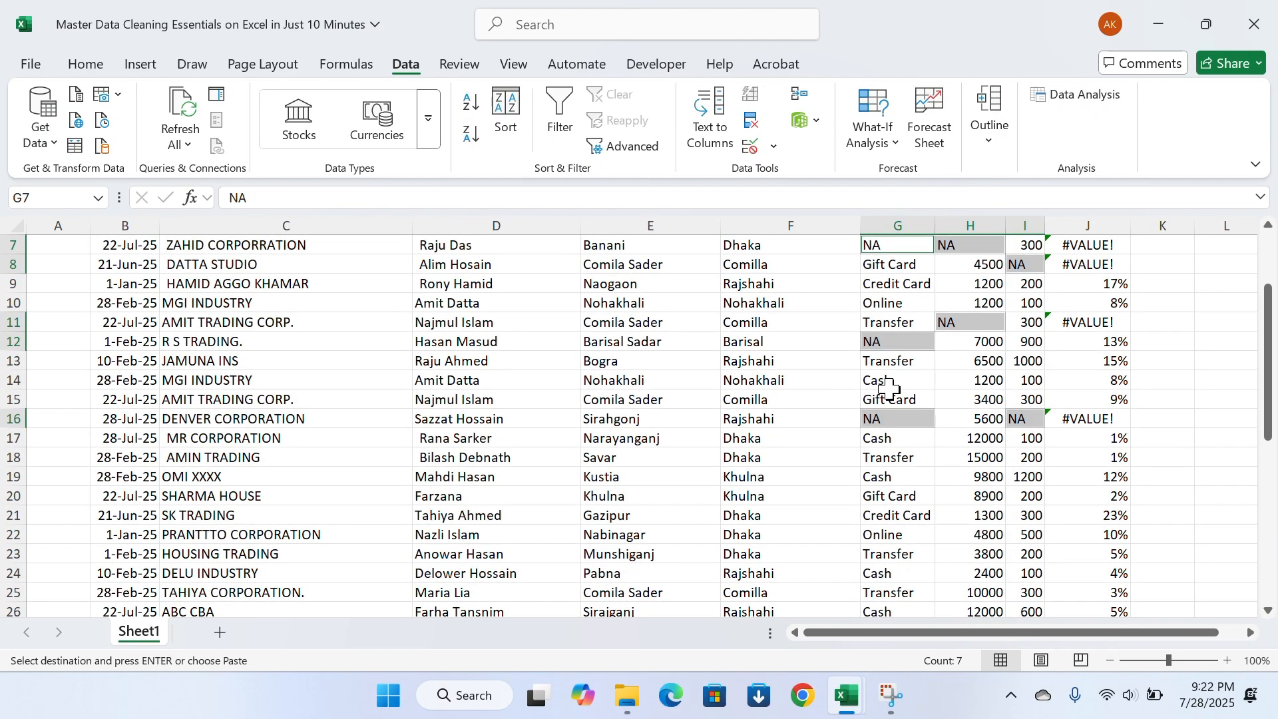
{"action": "scroll", "coordinate": [934, 398], "scroll_direction": "up", "scroll_amount": 2}
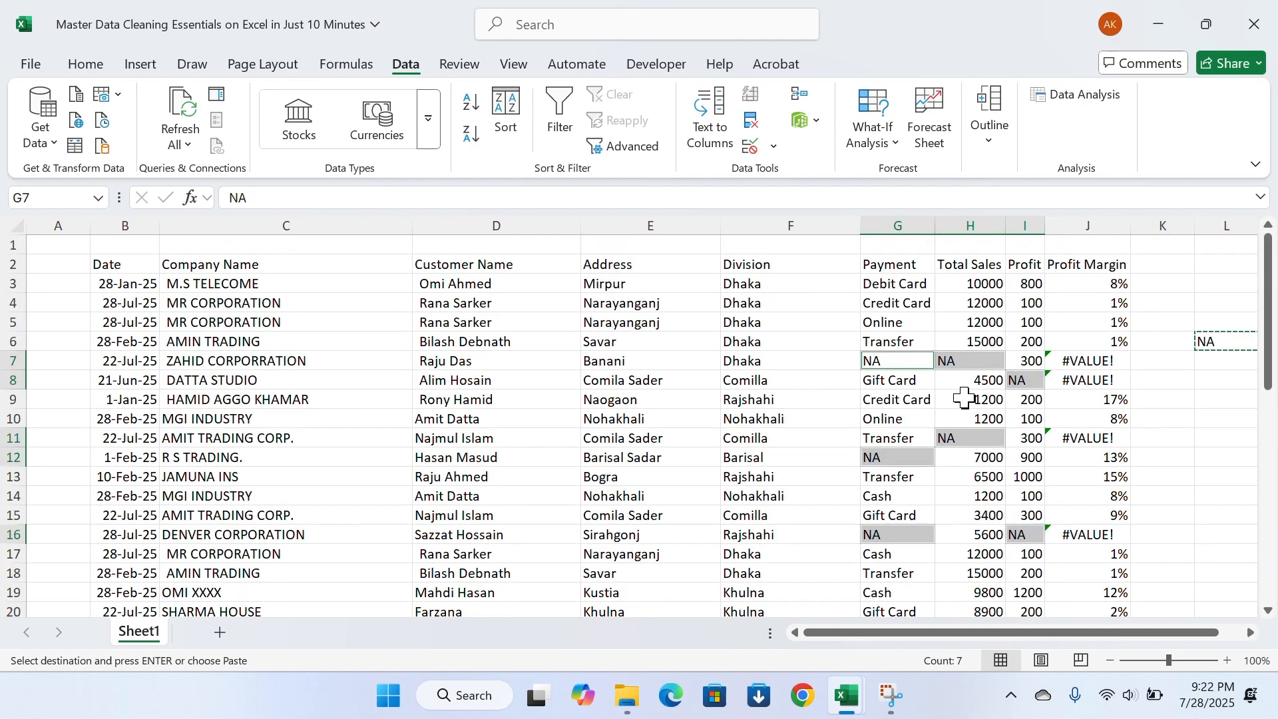
Examine the Profit Margin formulas, comparing rows that calculate normally with rows that show errors
{"action": "left_click", "coordinate": [987, 399]}
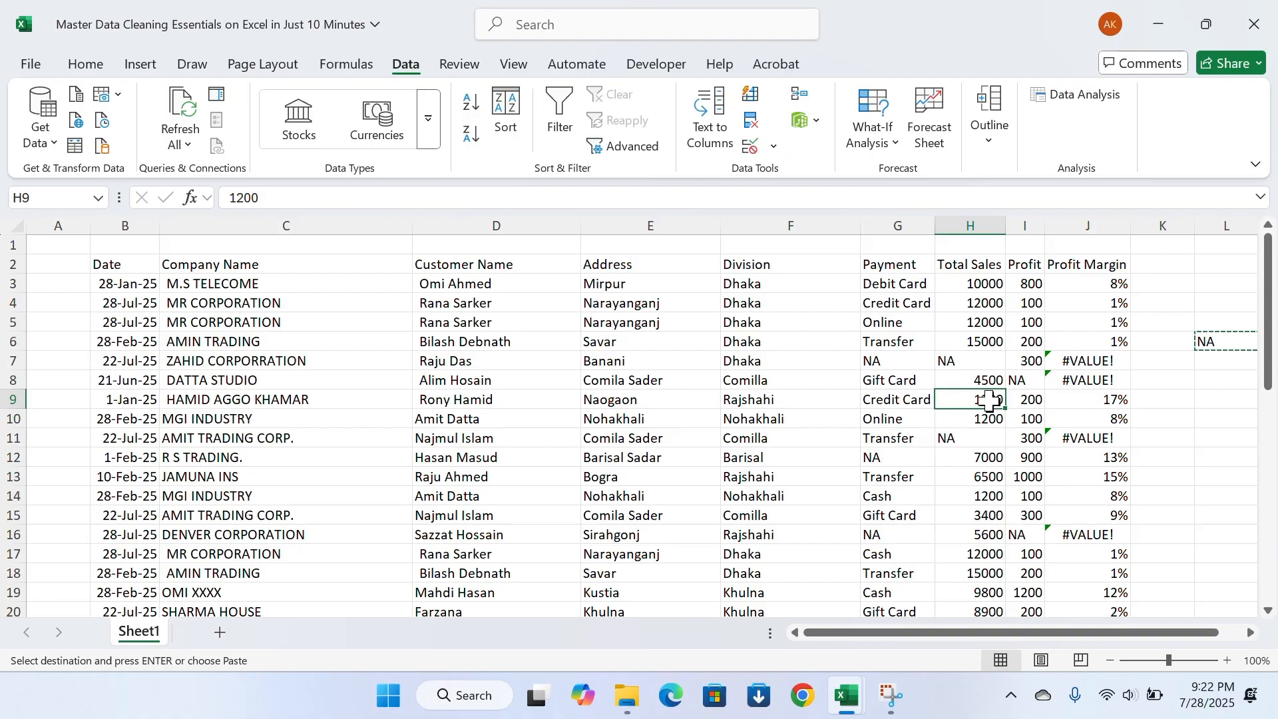
{"action": "left_click", "coordinate": [1071, 378]}
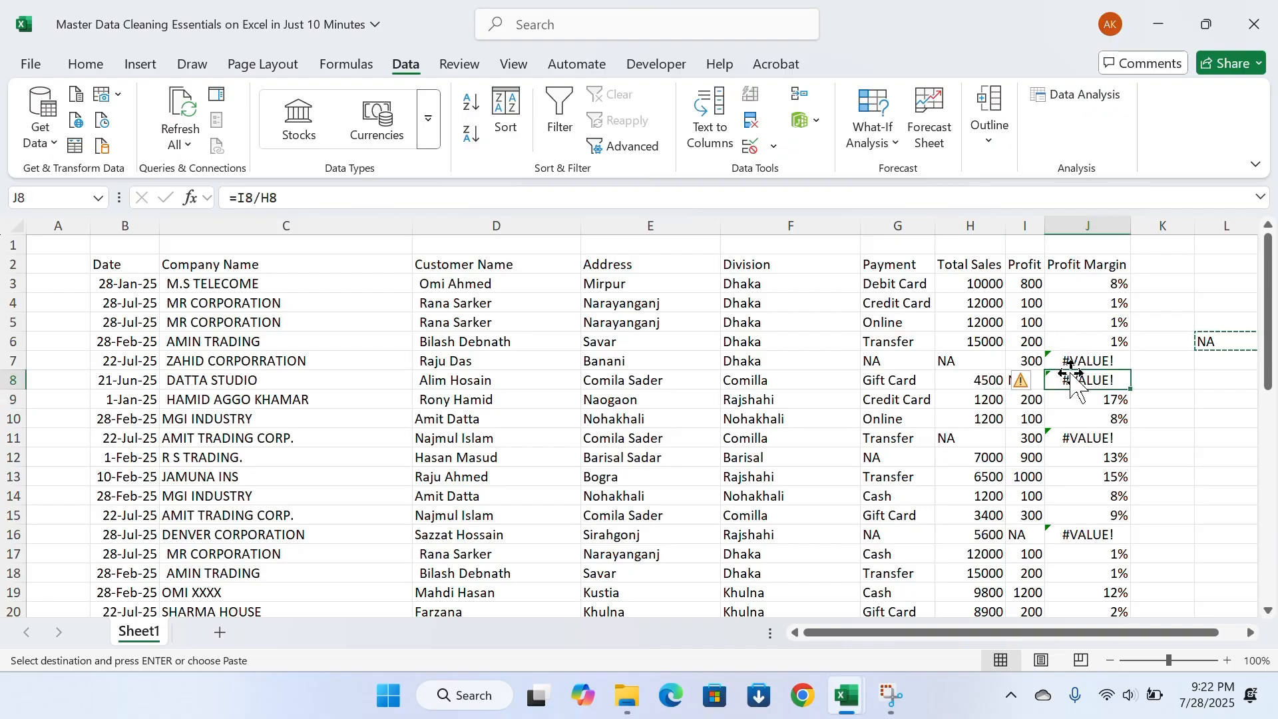
{"action": "left_click", "coordinate": [1119, 283]}
{"action": "left_click", "coordinate": [1099, 325]}
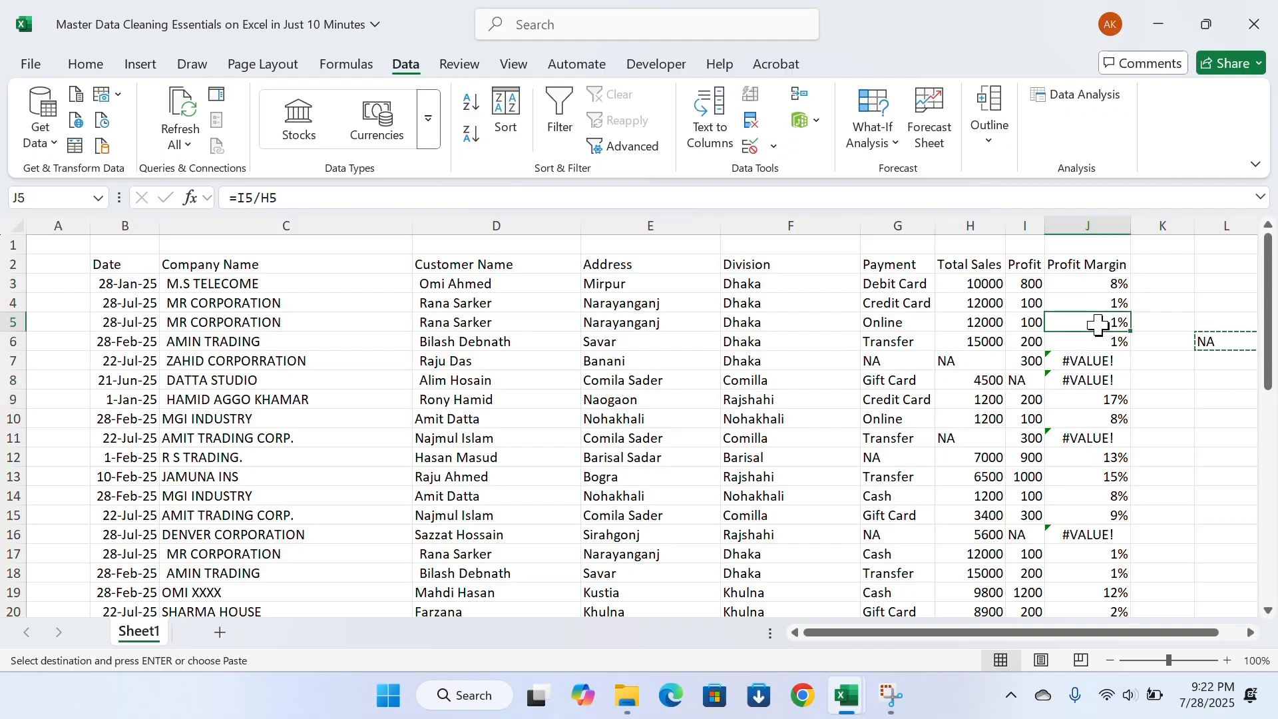
{"action": "left_click", "coordinate": [1092, 359]}
{"action": "left_click", "coordinate": [1095, 386]}
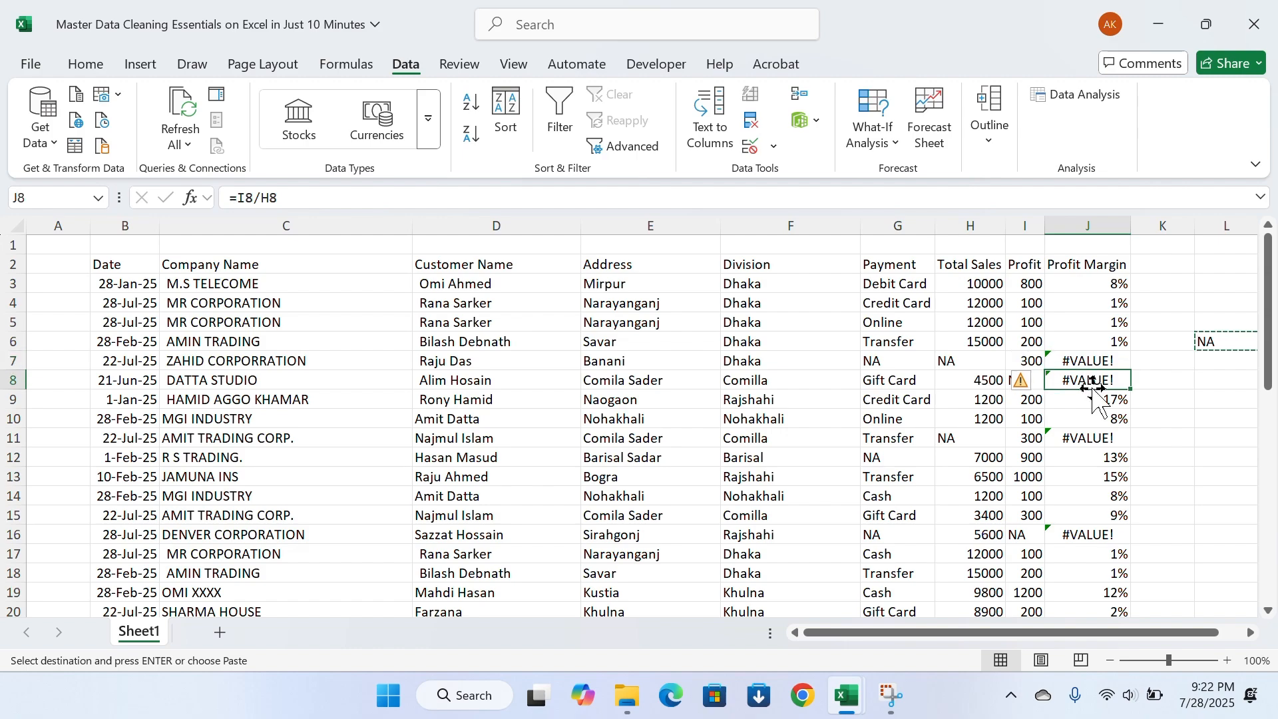
{"action": "left_click", "coordinate": [1074, 433]}
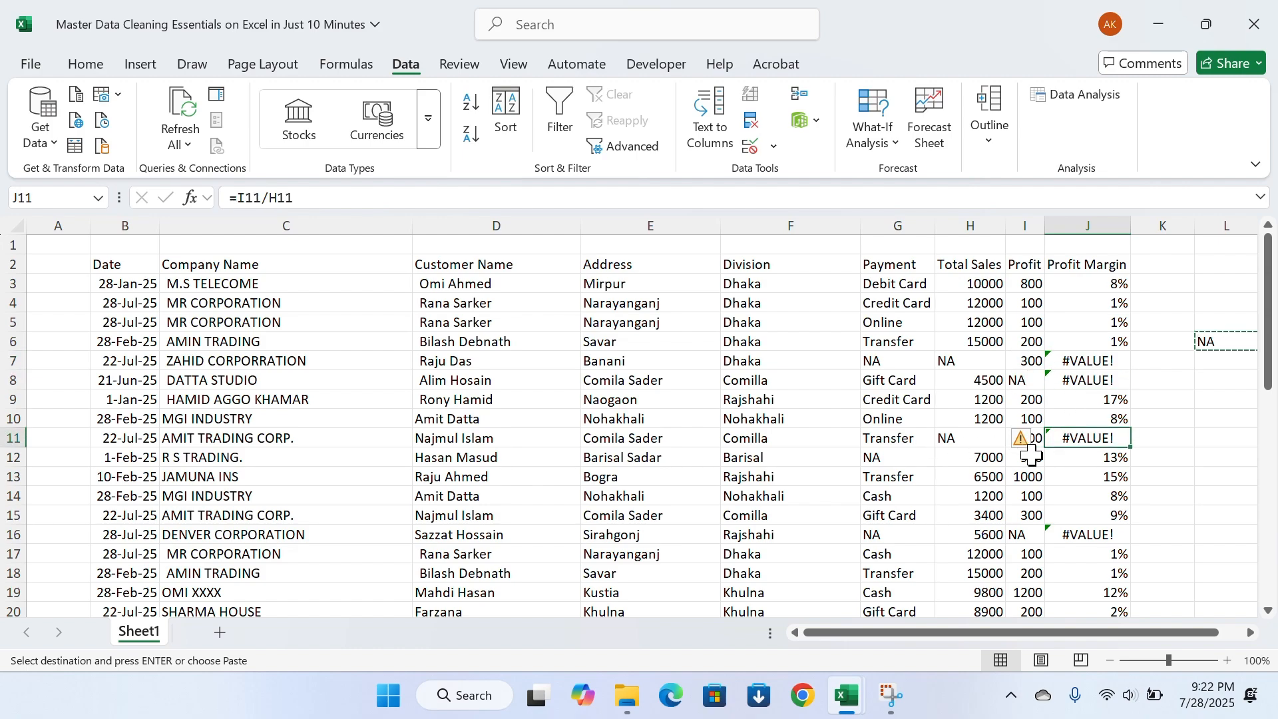
{"action": "scroll", "coordinate": [1032, 456], "scroll_direction": "down", "scroll_amount": 2}
{"action": "scroll", "coordinate": [1033, 466], "scroll_direction": "up", "scroll_amount": 2}
Change the Profit Margin formula in J3 to =IFERROR(I3/H3,"NA")
{"action": "left_click", "coordinate": [1123, 283]}
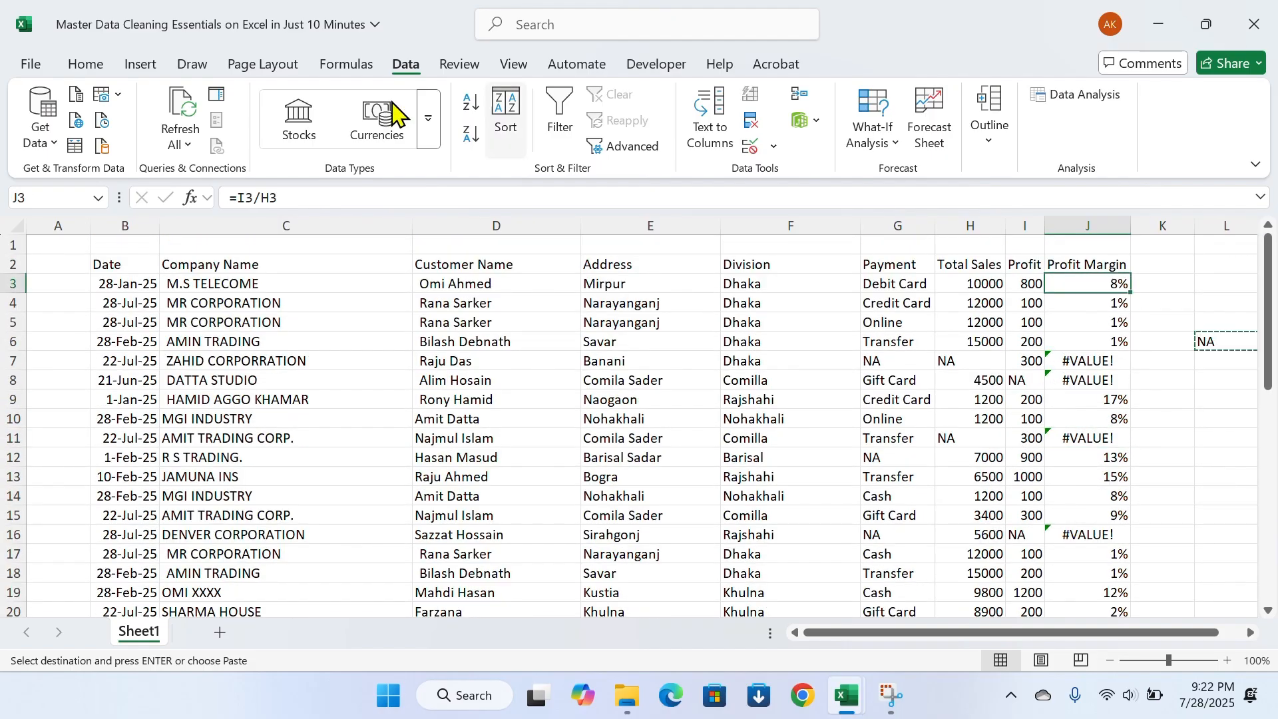
{"action": "left_click", "coordinate": [235, 193]}
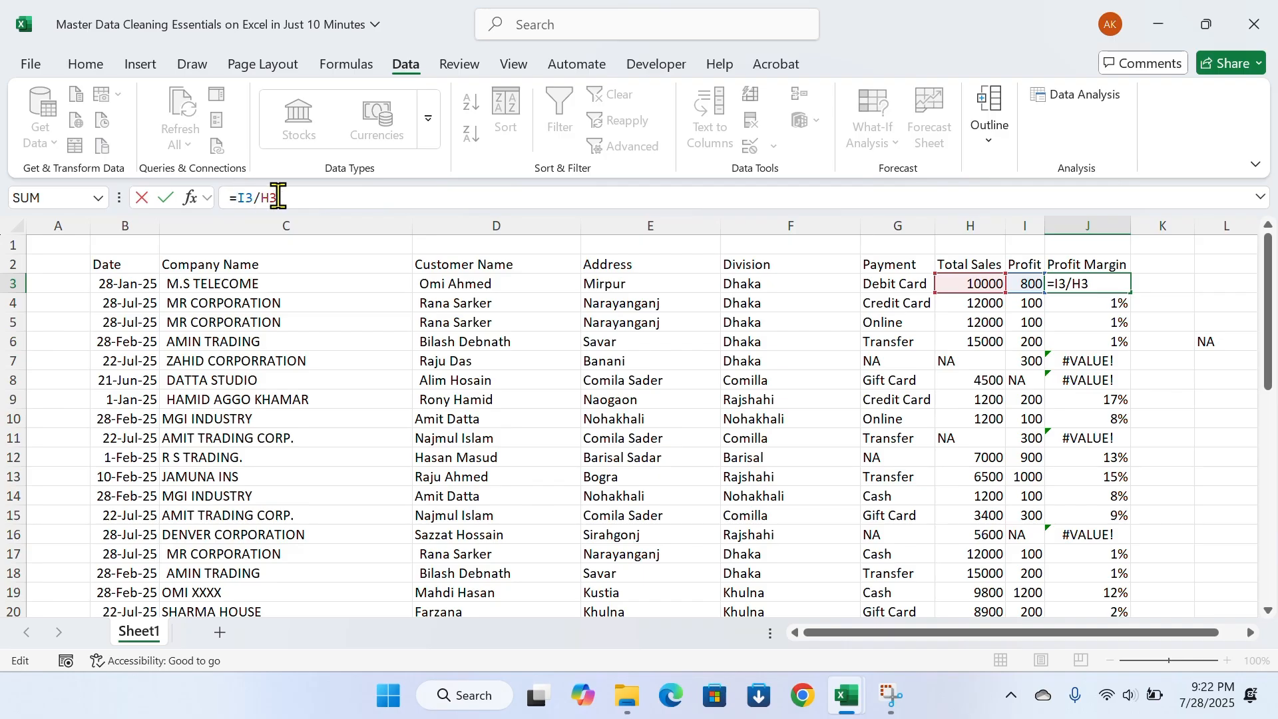
{"action": "type", "text": "if"}
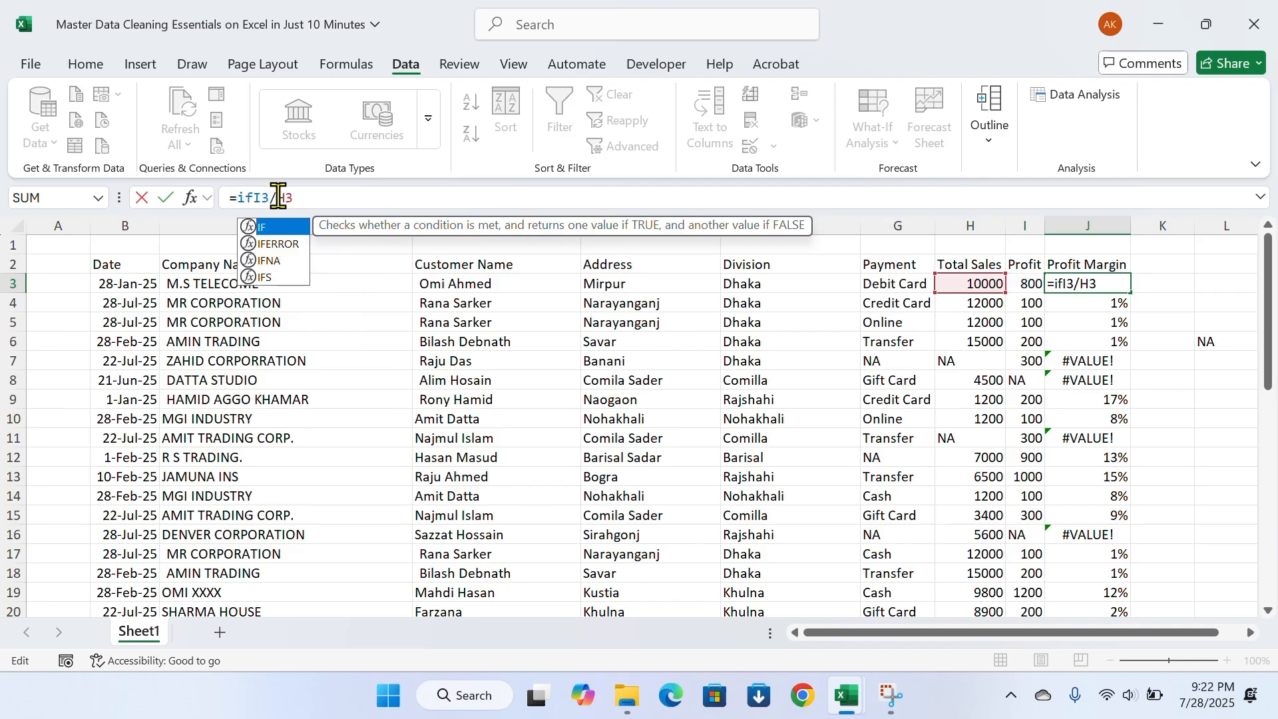
{"action": "key", "text": "Down"}
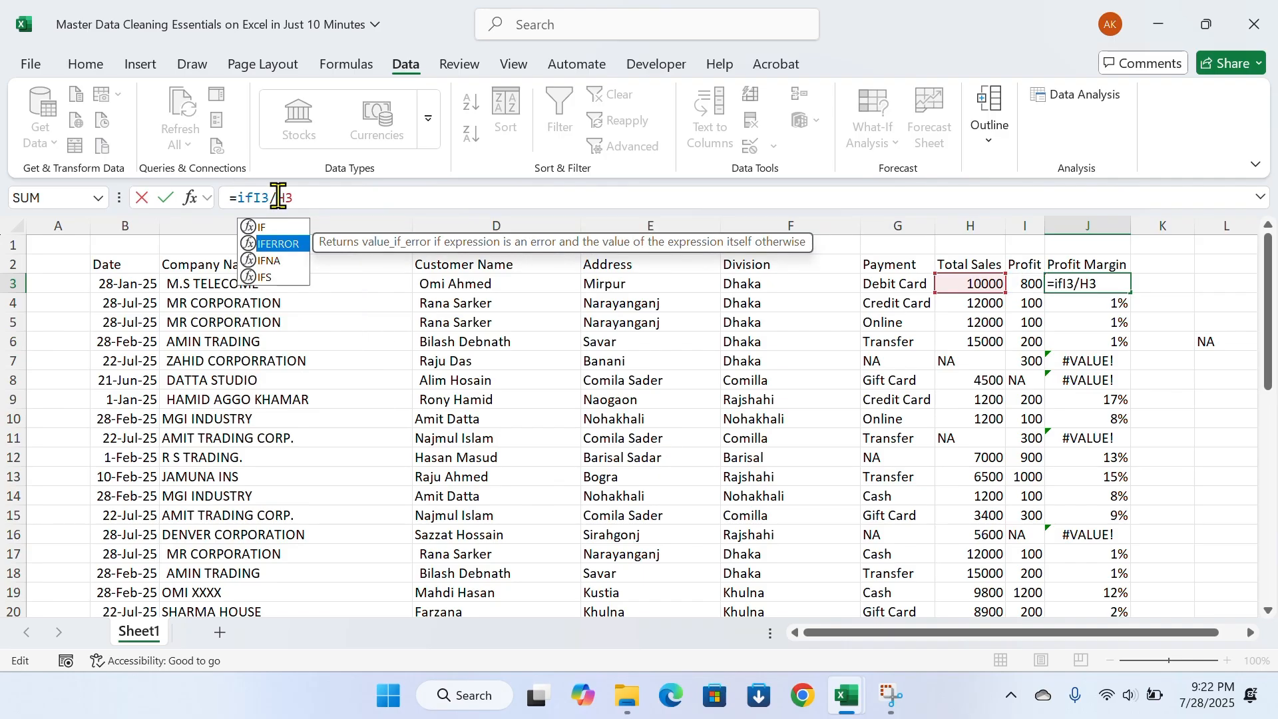
{"action": "key", "text": "Tab"}
{"action": "left_click", "coordinate": [357, 198]}
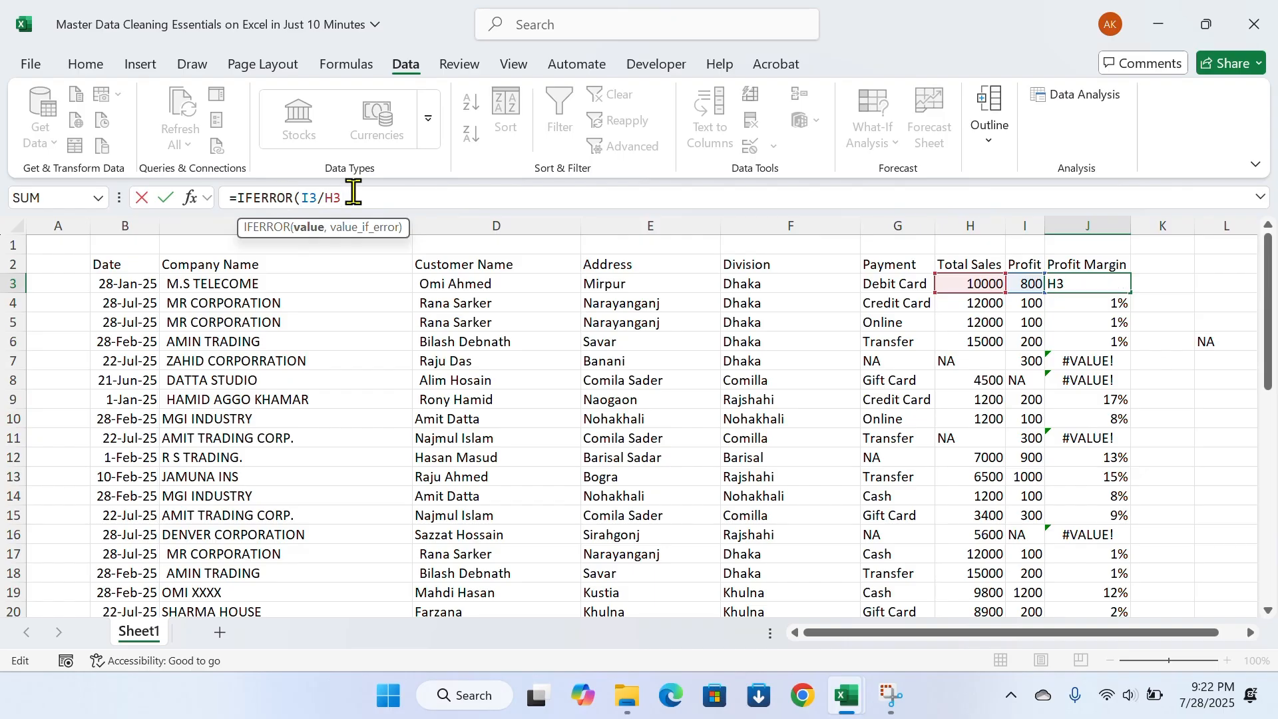
{"action": "type", "text": ",\"N"}
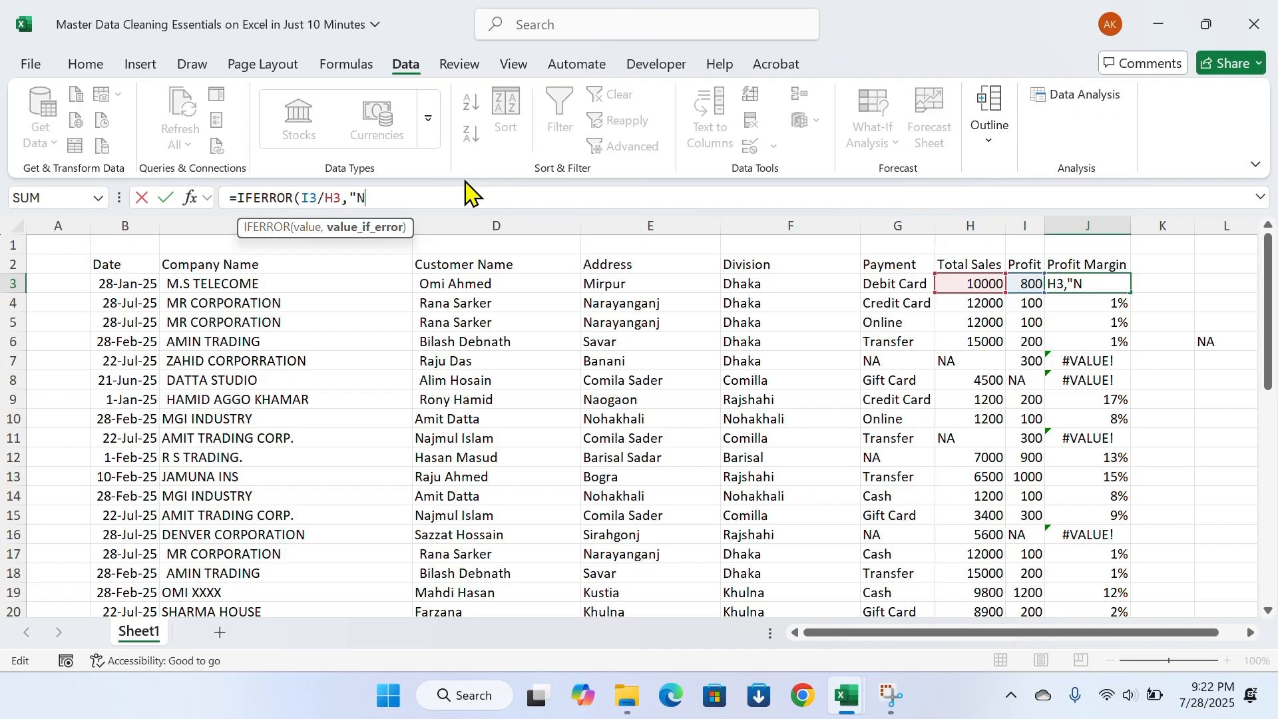
{"action": "type", "text": "A\")"}
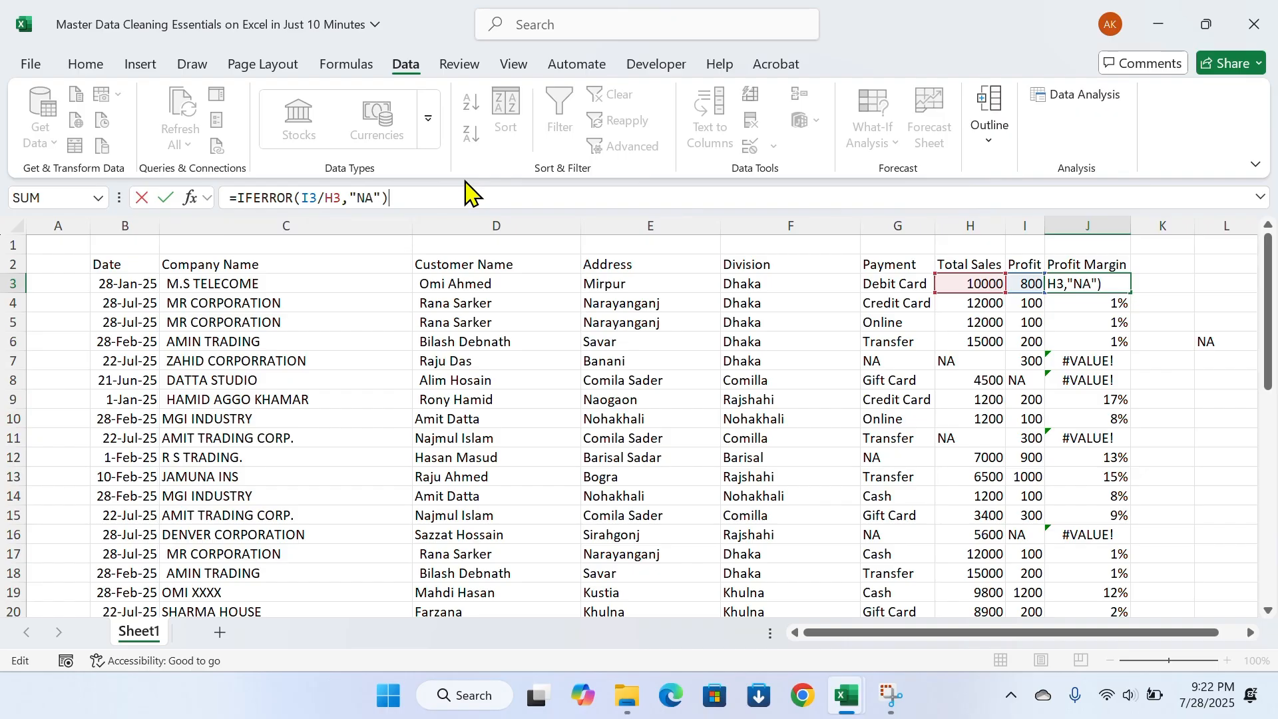
{"action": "key", "text": "Return"}
Fill the IFERROR formula from J3 down through J26 and check the resulting Profit Margin cells
{"action": "key", "text": "Up"}
{"action": "key", "text": "ctrl+shift+Down"}
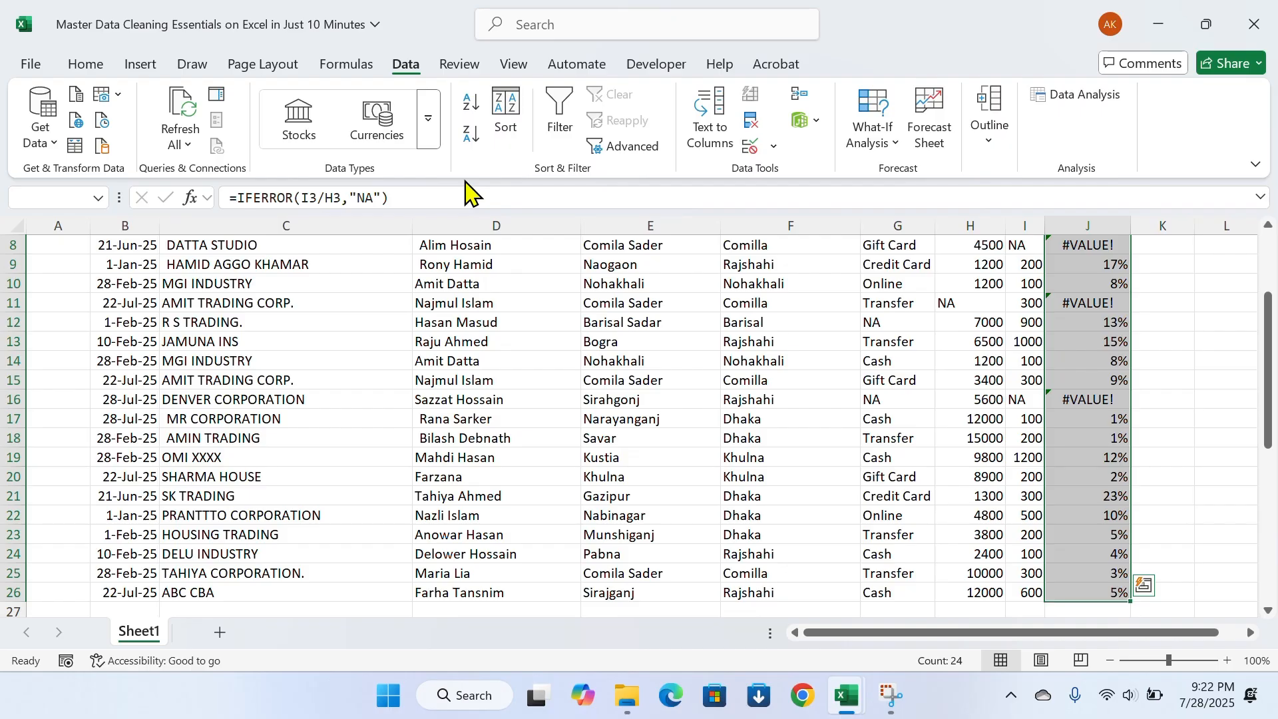
{"action": "key", "text": "ctrl+d"}
{"action": "key", "text": "Up"}
{"action": "key", "text": "Down"}
{"action": "key", "text": "Down"}
{"action": "key", "text": "Down"}
{"action": "key", "text": "Down"}
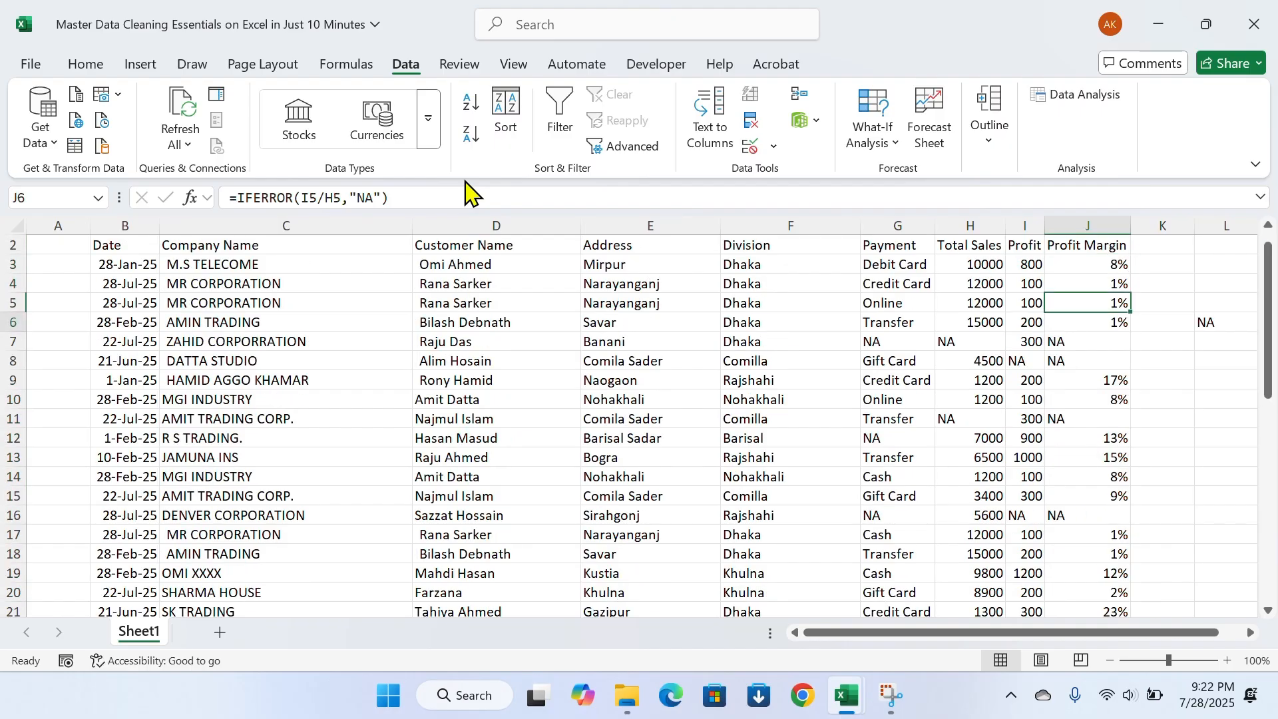
{"action": "key", "text": "Left"}
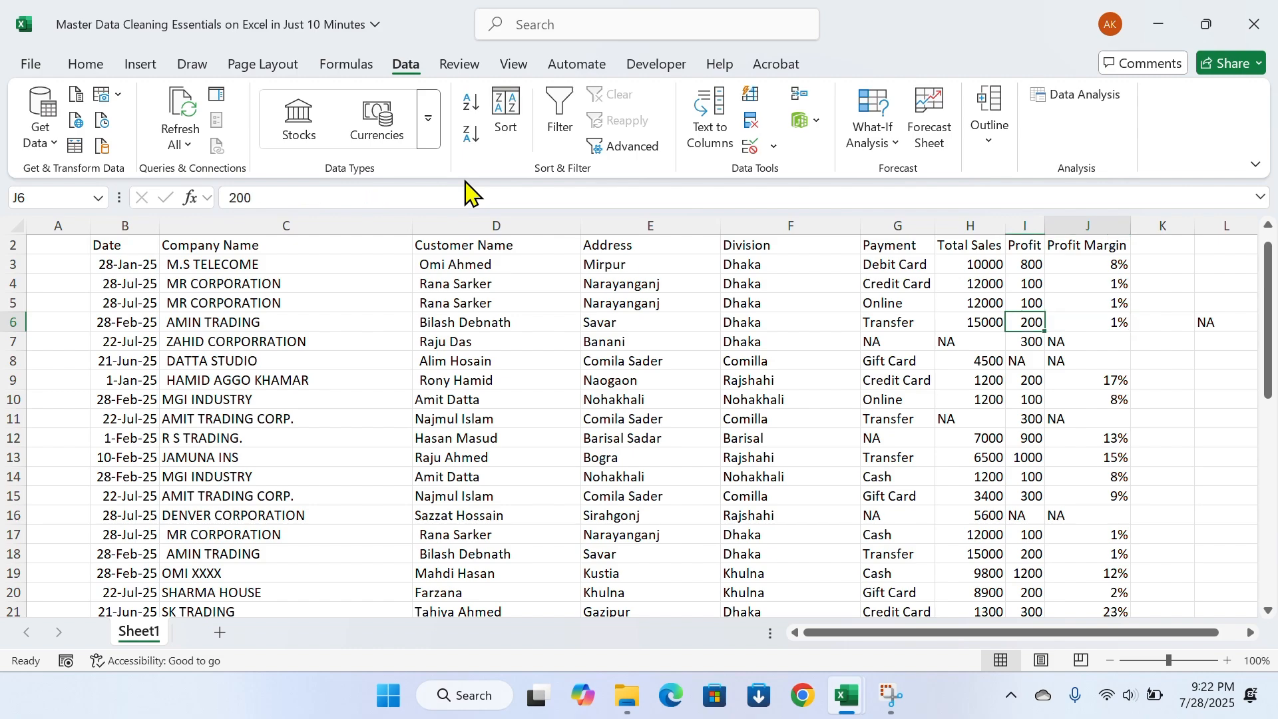
{"action": "key", "text": "Right"}
{"action": "key", "text": "Down"}
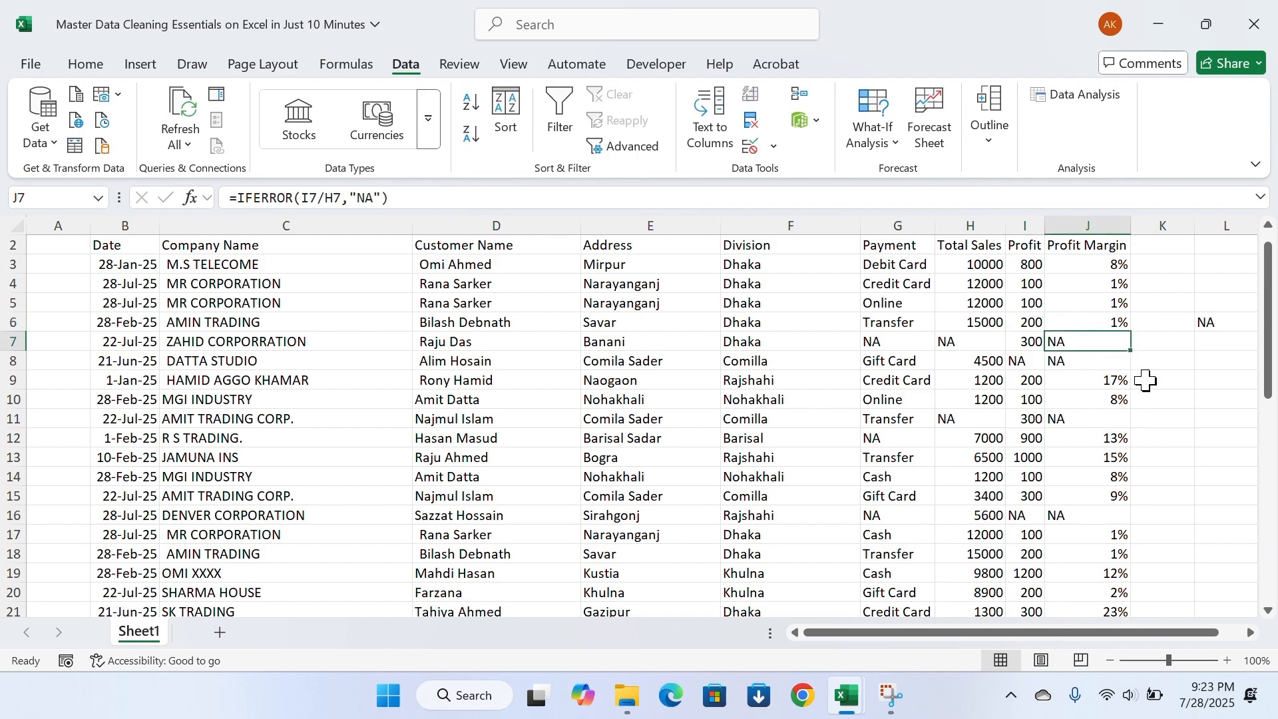
Delete the helper text NA from cell L6 and return to column A
{"action": "left_click", "coordinate": [1209, 352]}
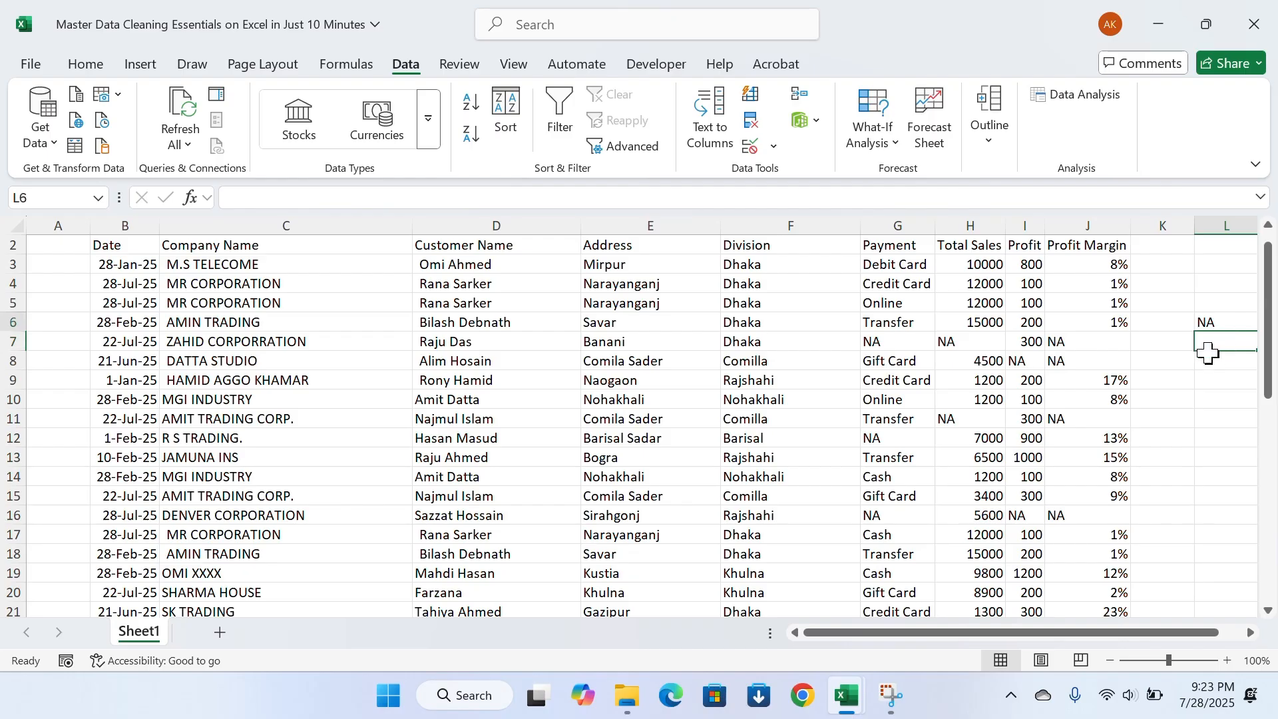
{"action": "key", "text": "Delete"}
{"action": "key", "text": "Left"}
{"action": "key", "text": "Left"}
{"action": "key", "text": "Left"}
{"action": "key", "text": "Left"}
{"action": "key", "text": "Left"}
{"action": "key", "text": "Left"}
{"action": "key", "text": "Left"}
{"action": "key", "text": "Left"}
{"action": "key", "text": "Left"}
{"action": "key", "text": "Left"}
{"action": "key", "text": "Left"}
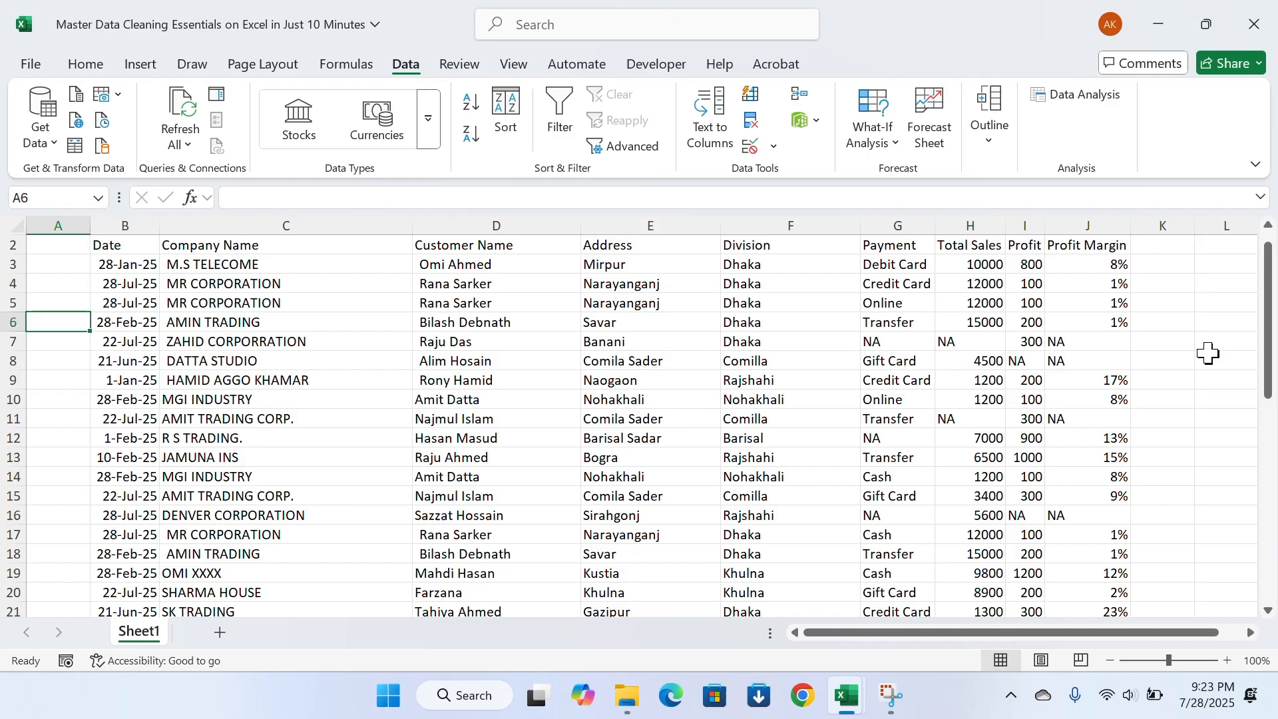
Set the font of the entire sheet to Times New Roman, size 12
{"action": "key", "text": "Right"}
{"action": "key", "text": "ctrl+Up"}
{"action": "key", "text": "Up"}
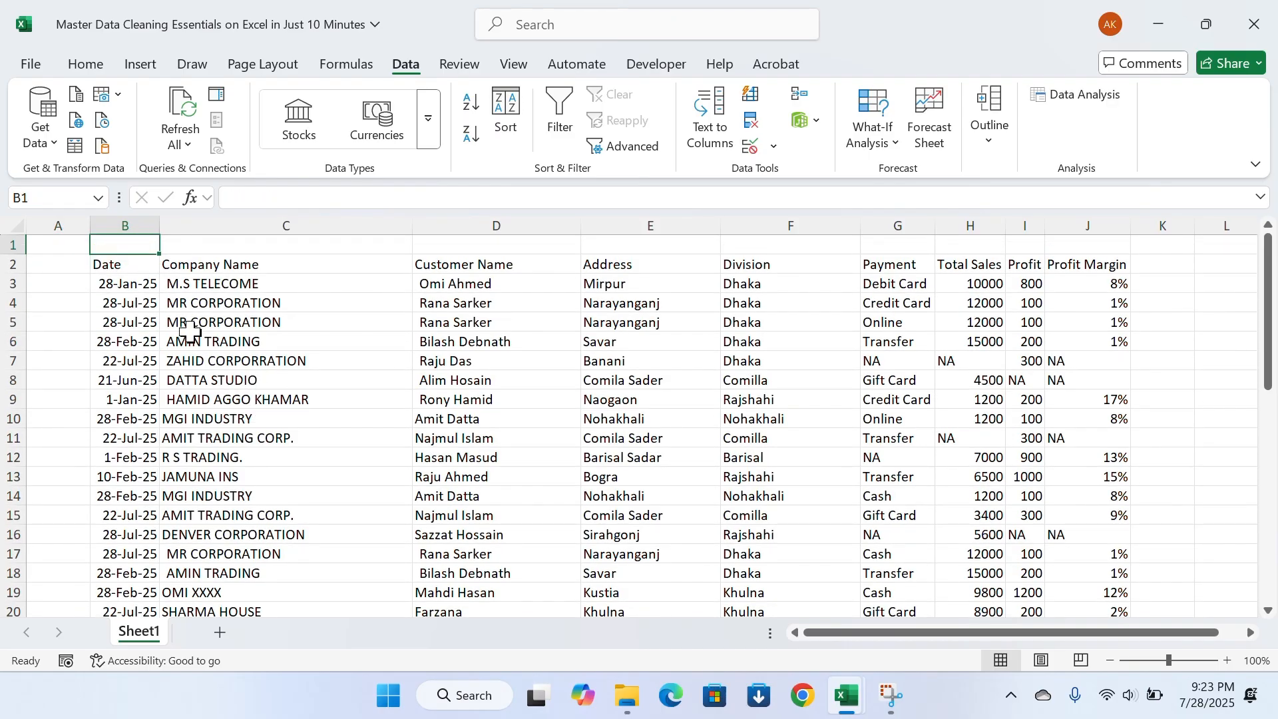
{"action": "left_click", "coordinate": [15, 227]}
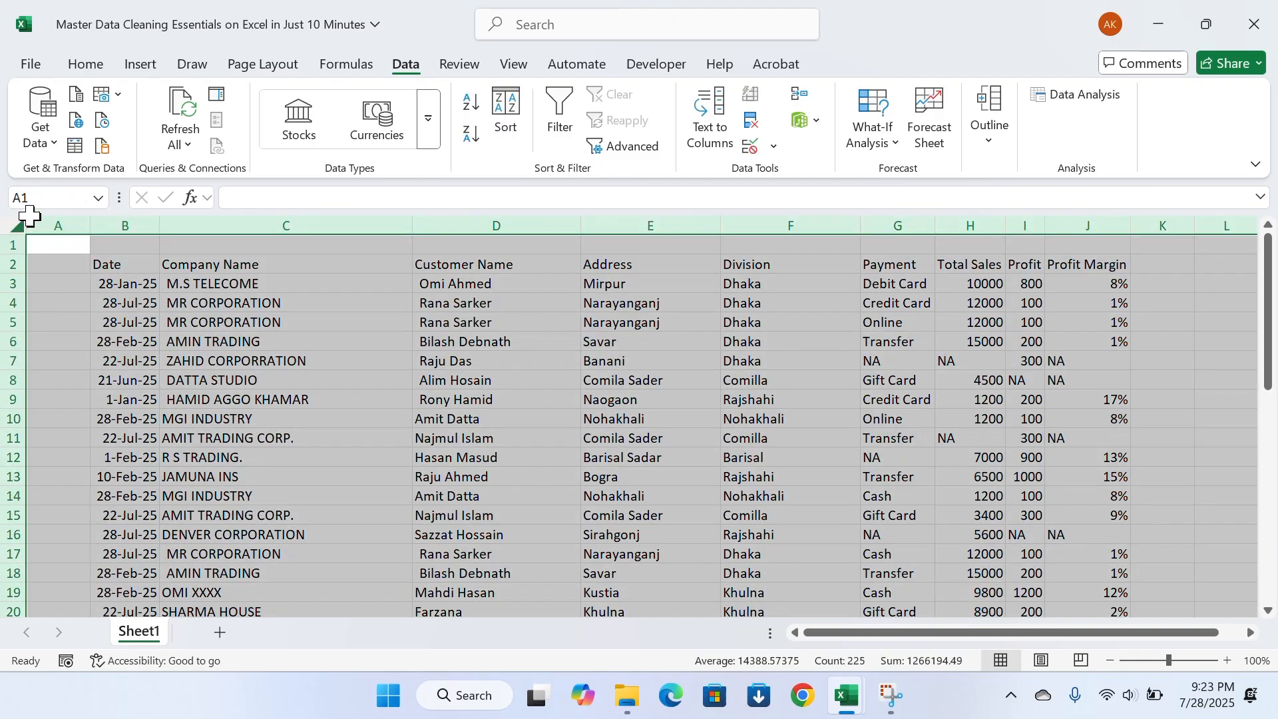
{"action": "left_click", "coordinate": [83, 65]}
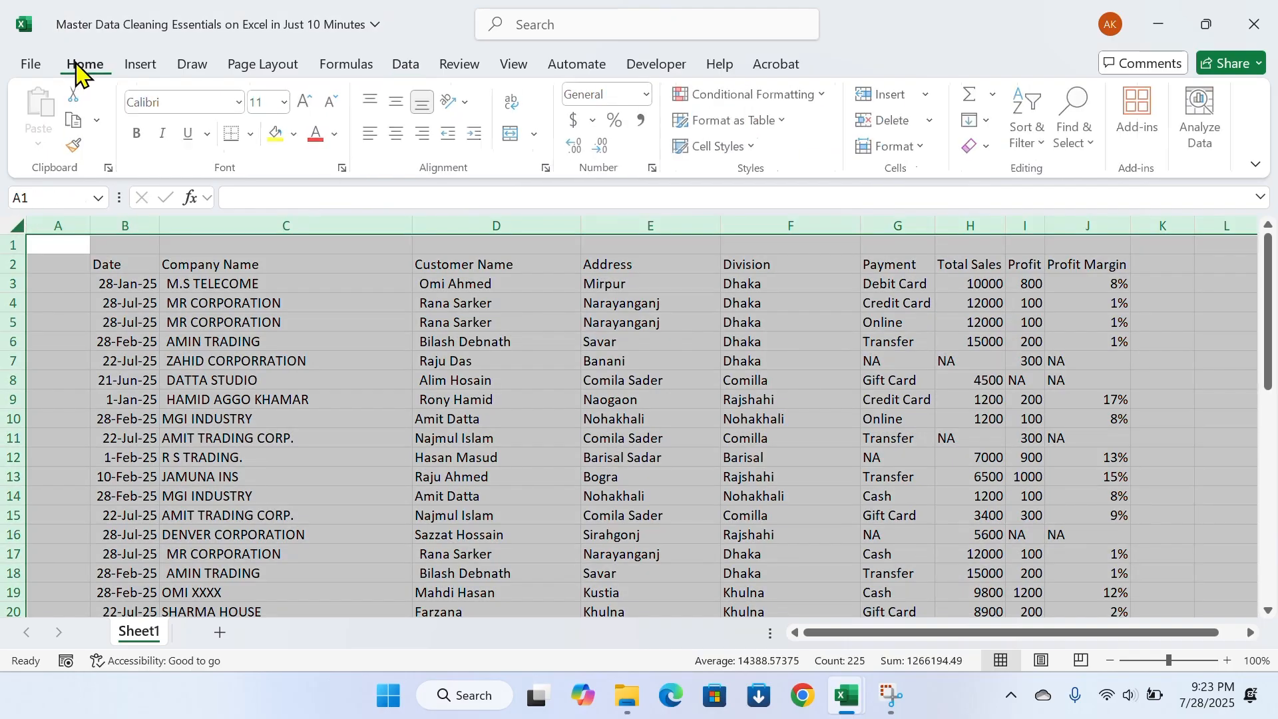
{"action": "left_click", "coordinate": [241, 105]}
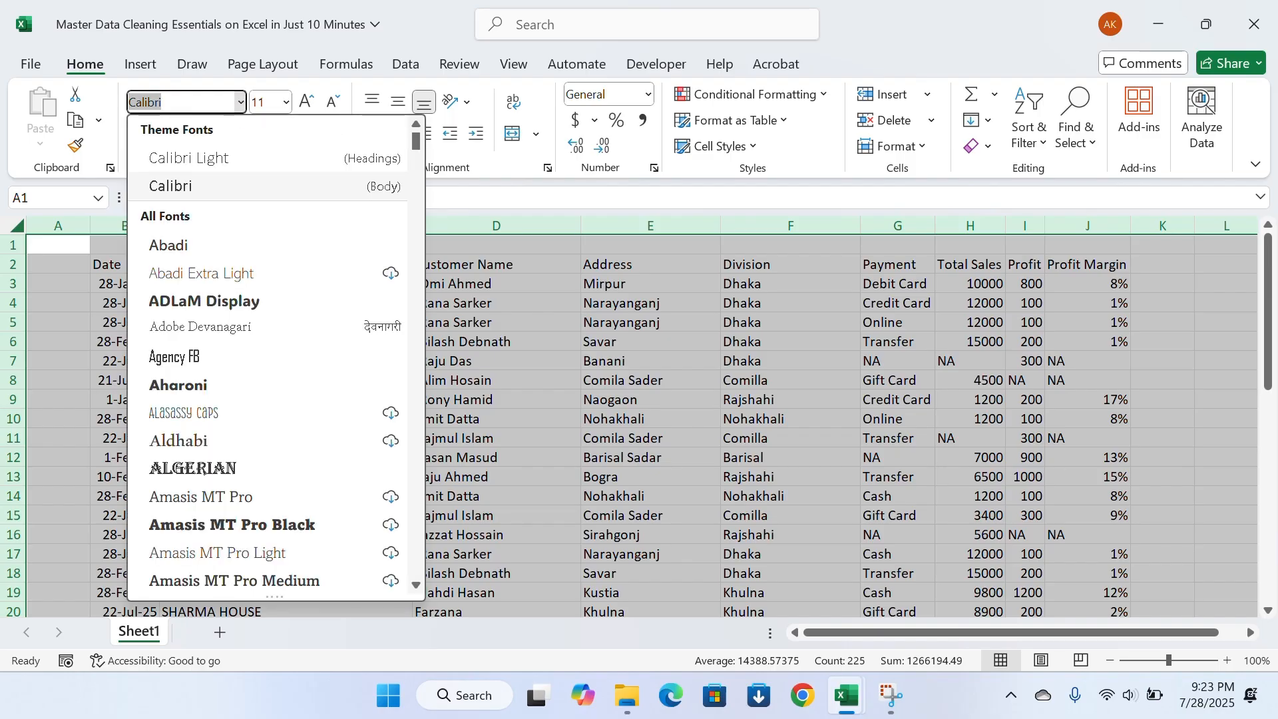
{"action": "type", "text": "Times New Roman"}
{"action": "key", "text": "Return"}
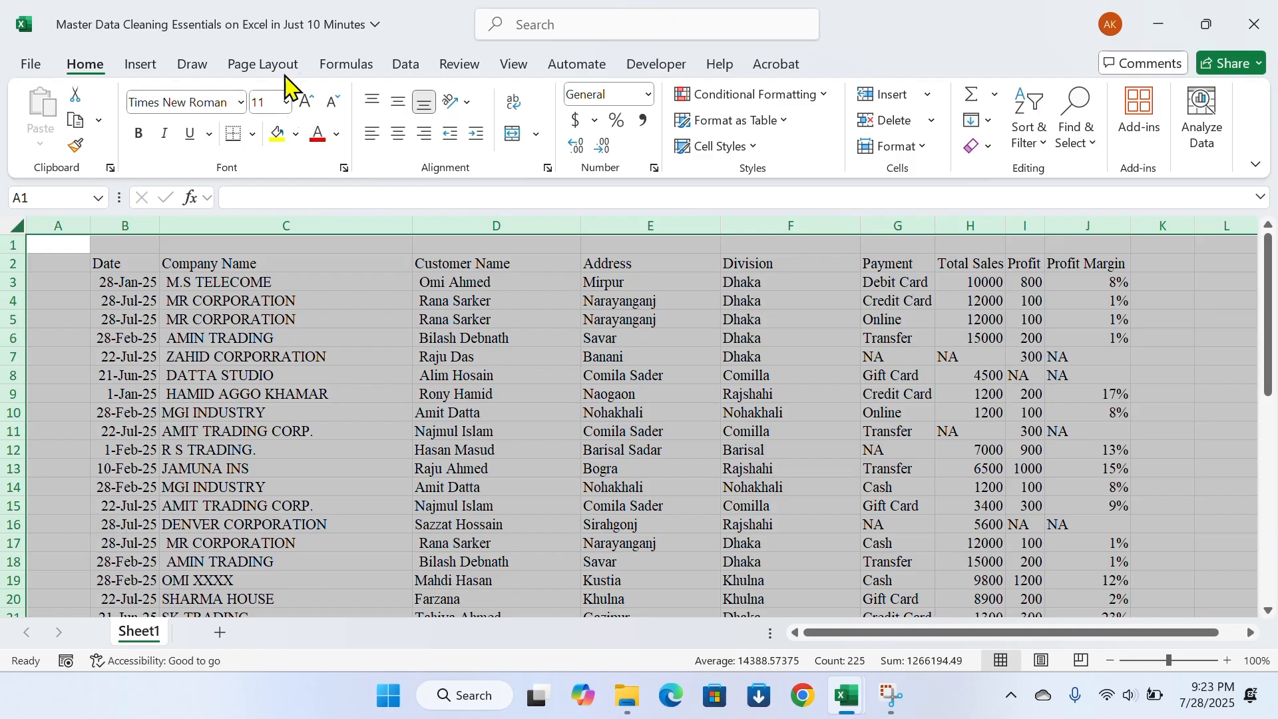
{"action": "left_click", "coordinate": [291, 101]}
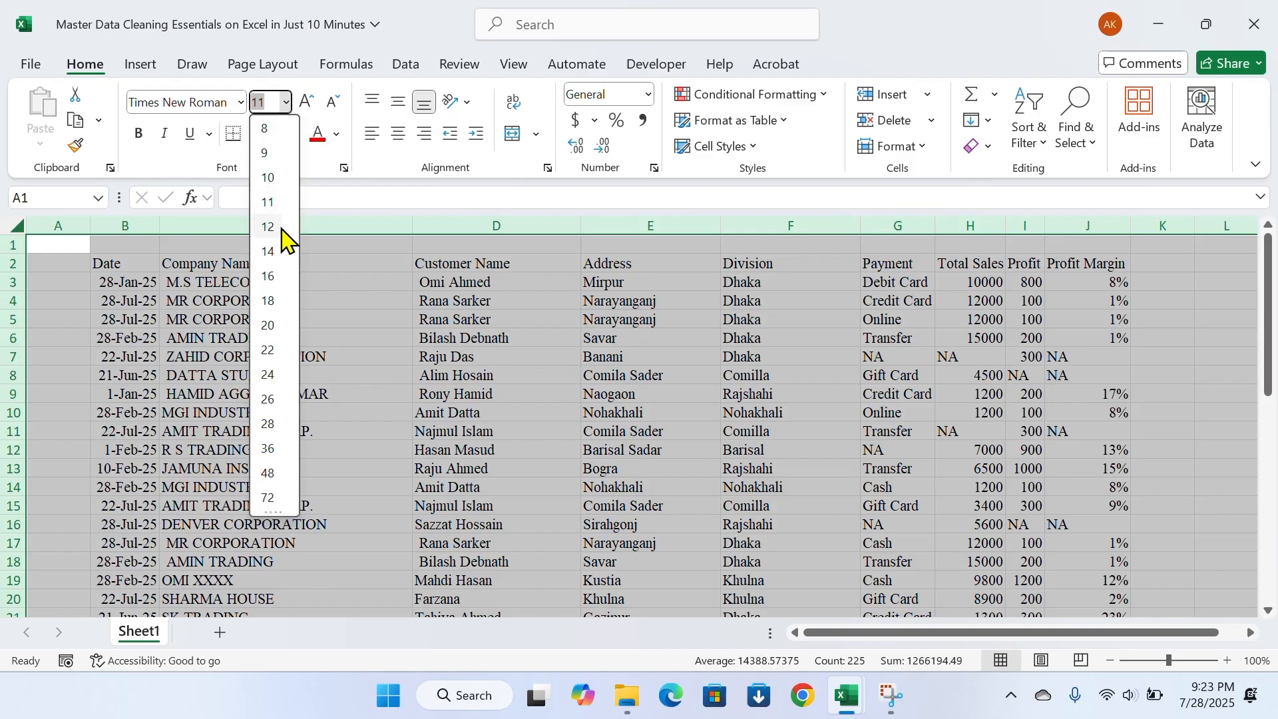
{"action": "left_click", "coordinate": [281, 234]}
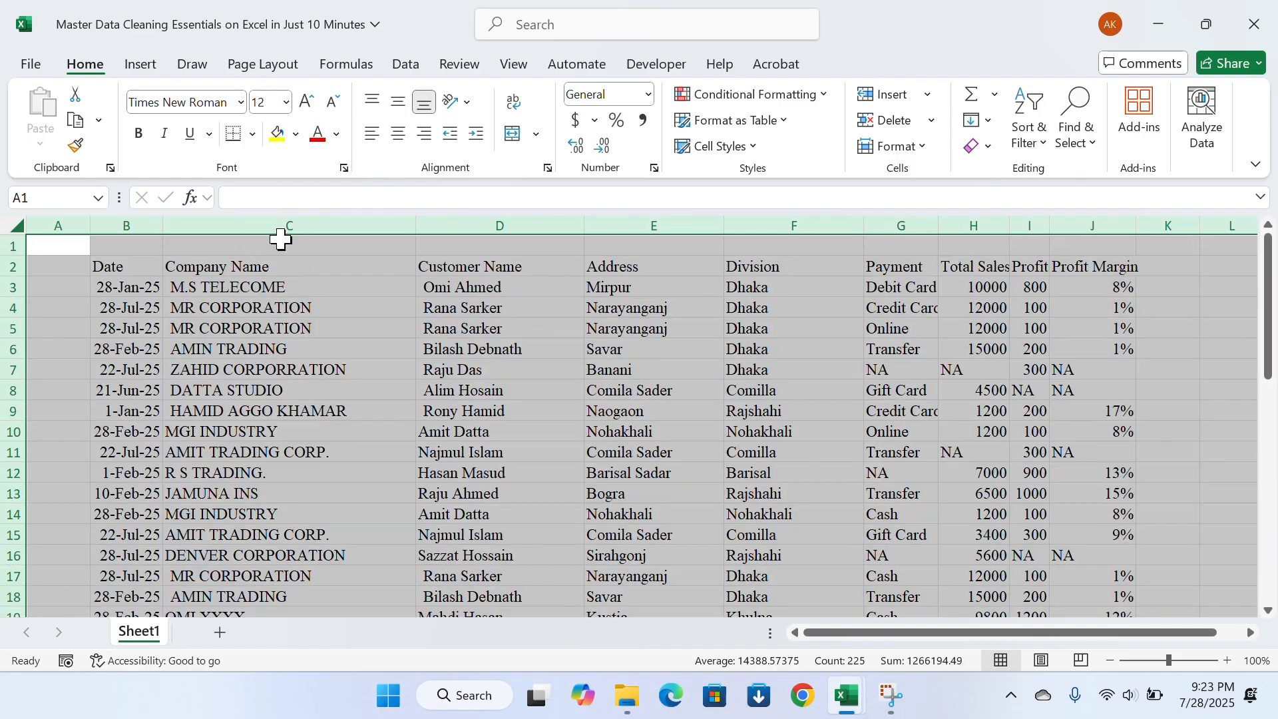
Center all cell contents on the sheet both horizontally and vertically
{"action": "left_click", "coordinate": [400, 135]}
{"action": "left_click", "coordinate": [399, 103]}
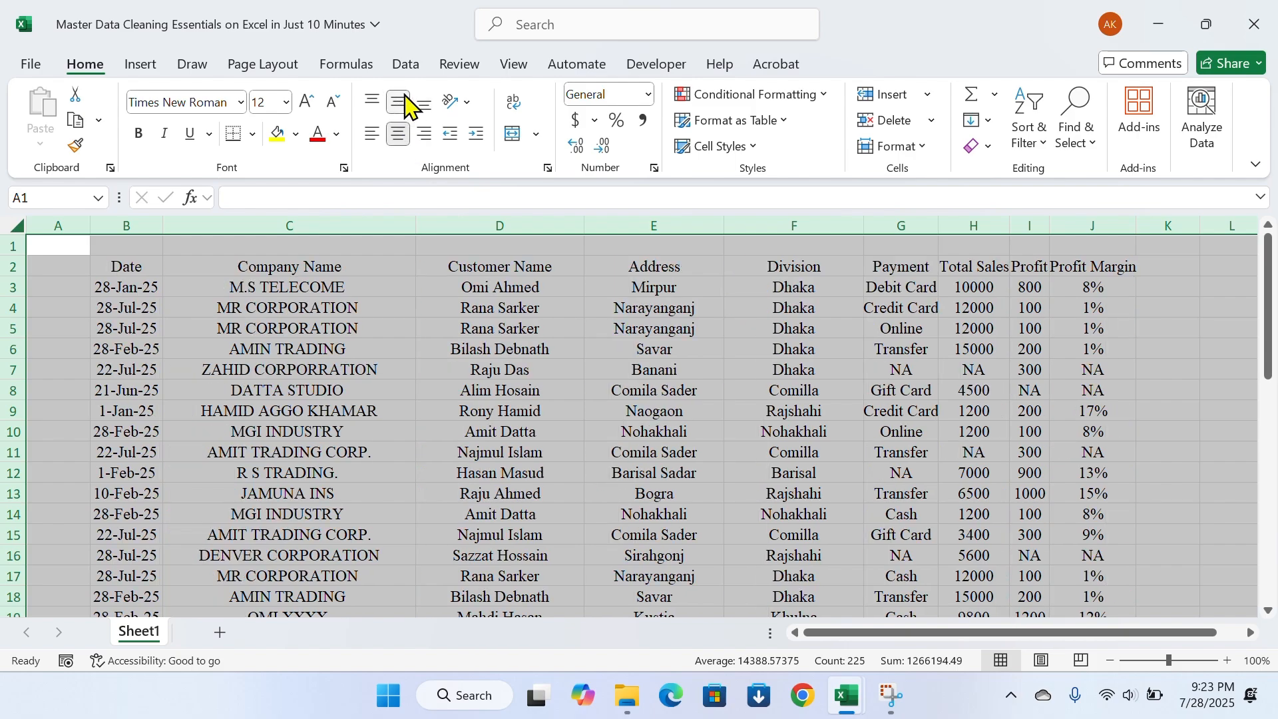
{"action": "scroll", "coordinate": [289, 333], "scroll_direction": "down", "scroll_amount": 4}
{"action": "scroll", "coordinate": [288, 346], "scroll_direction": "up", "scroll_amount": 4}
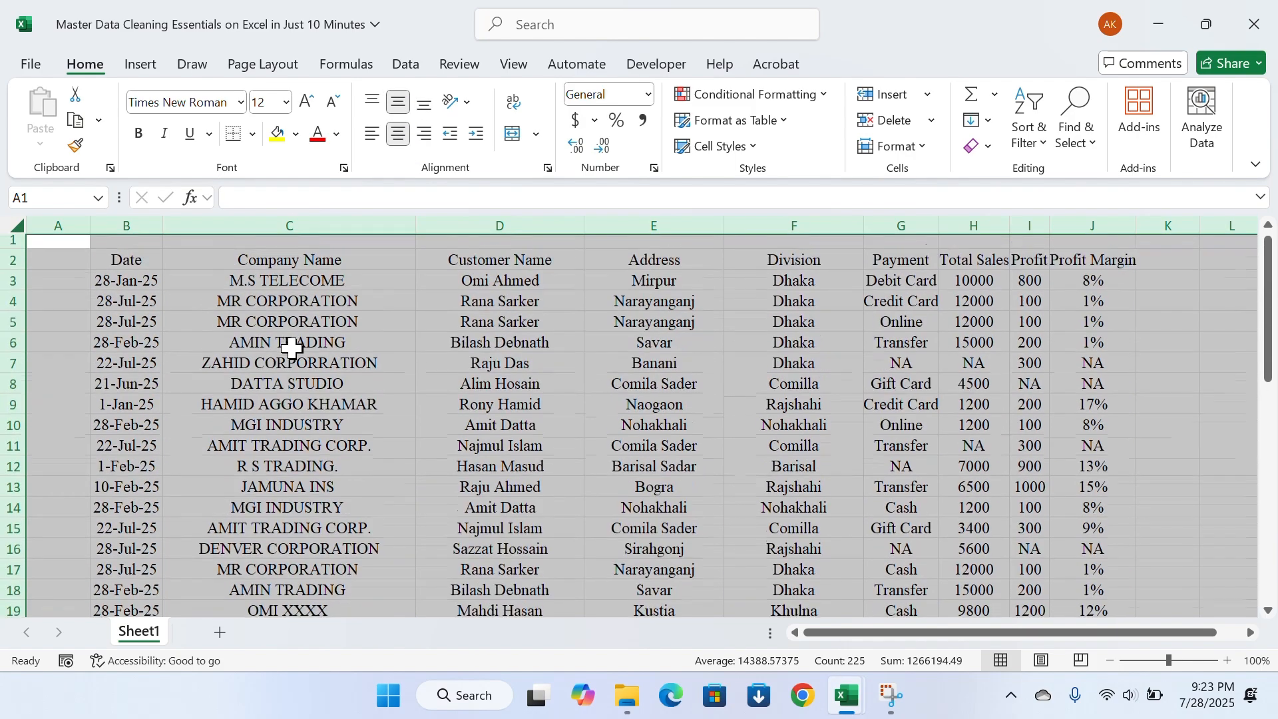
Apply All Borders to the whole data range from the Date header in B2 through J26
{"action": "left_click", "coordinate": [138, 264]}
{"action": "key", "text": "shift+Down"}
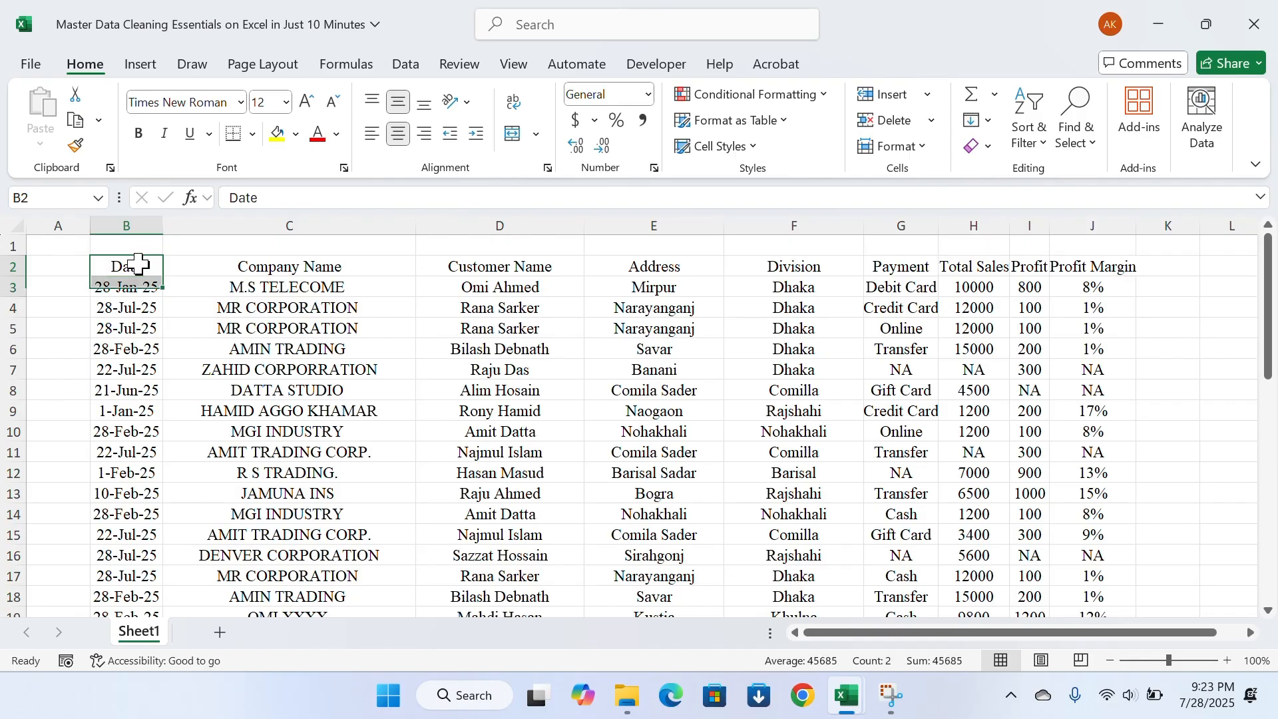
{"action": "key", "text": "Up"}
{"action": "key", "text": "Down"}
{"action": "key", "text": "ctrl+shift+Down"}
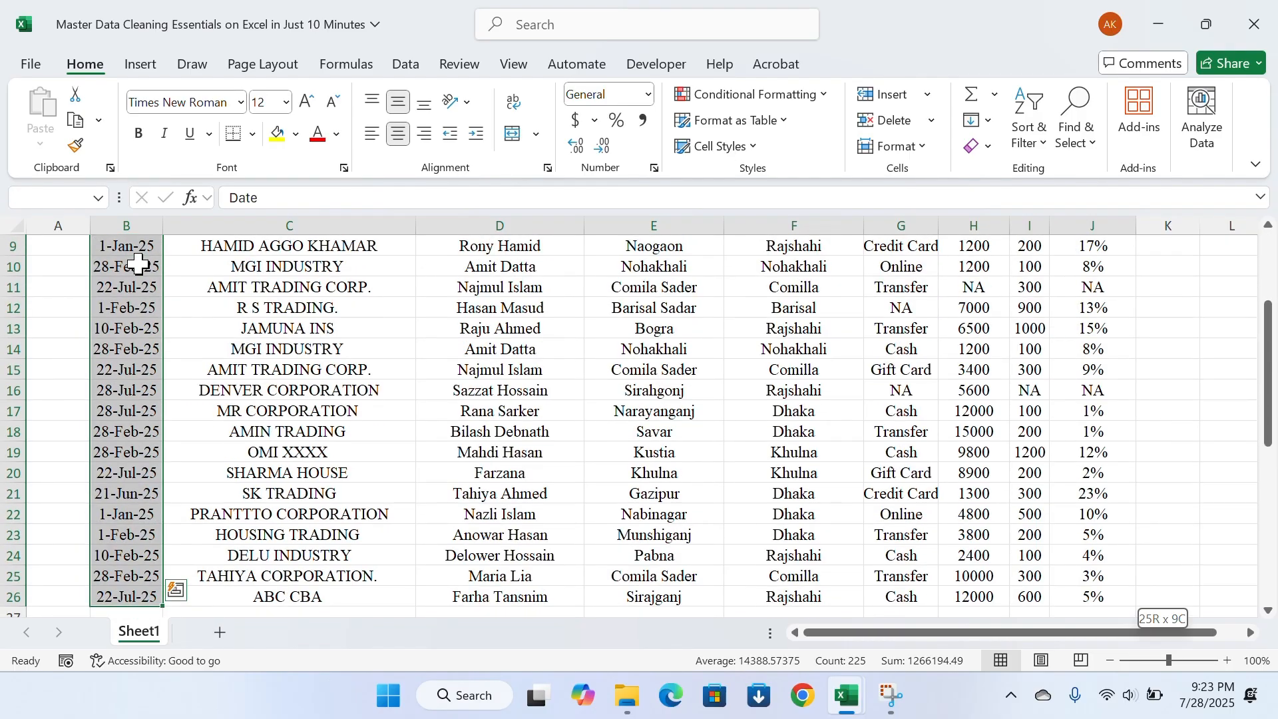
{"action": "key", "text": "ctrl+shift+Right"}
{"action": "scroll", "coordinate": [488, 464], "scroll_direction": "up", "scroll_amount": 3}
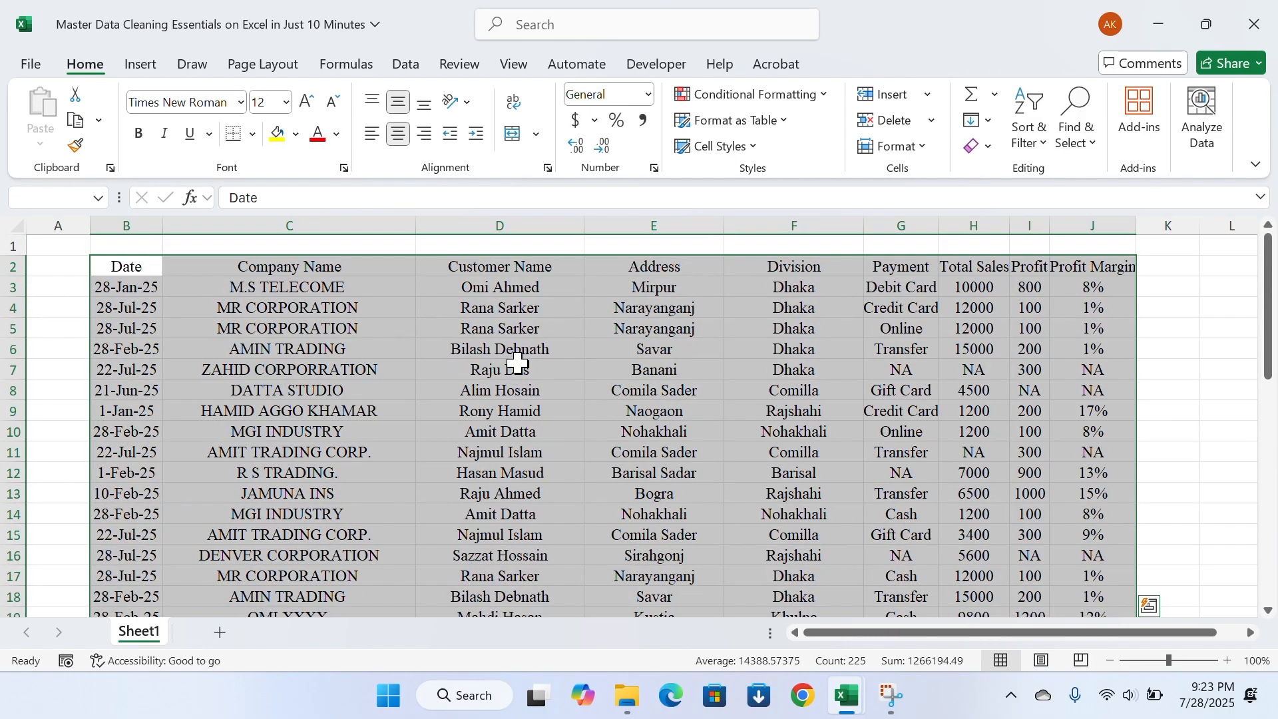
{"action": "left_click", "coordinate": [251, 135]}
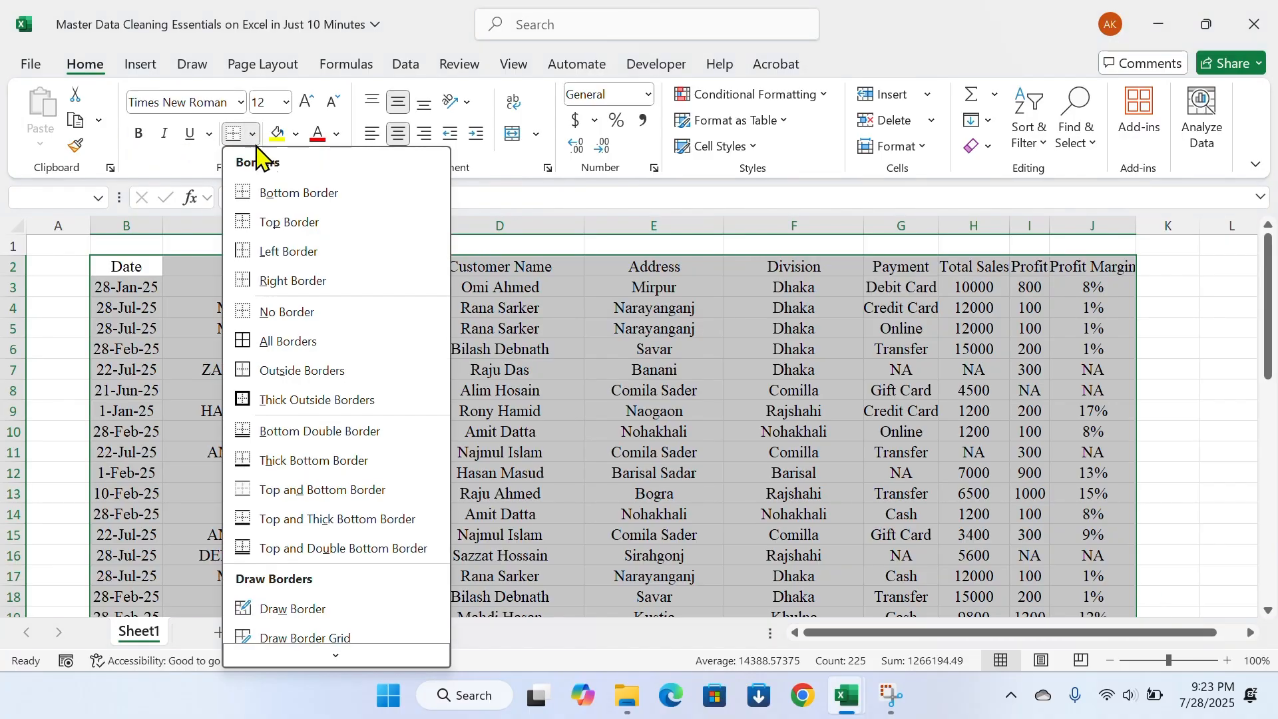
{"action": "left_click", "coordinate": [270, 340]}
{"action": "left_click", "coordinate": [273, 390]}
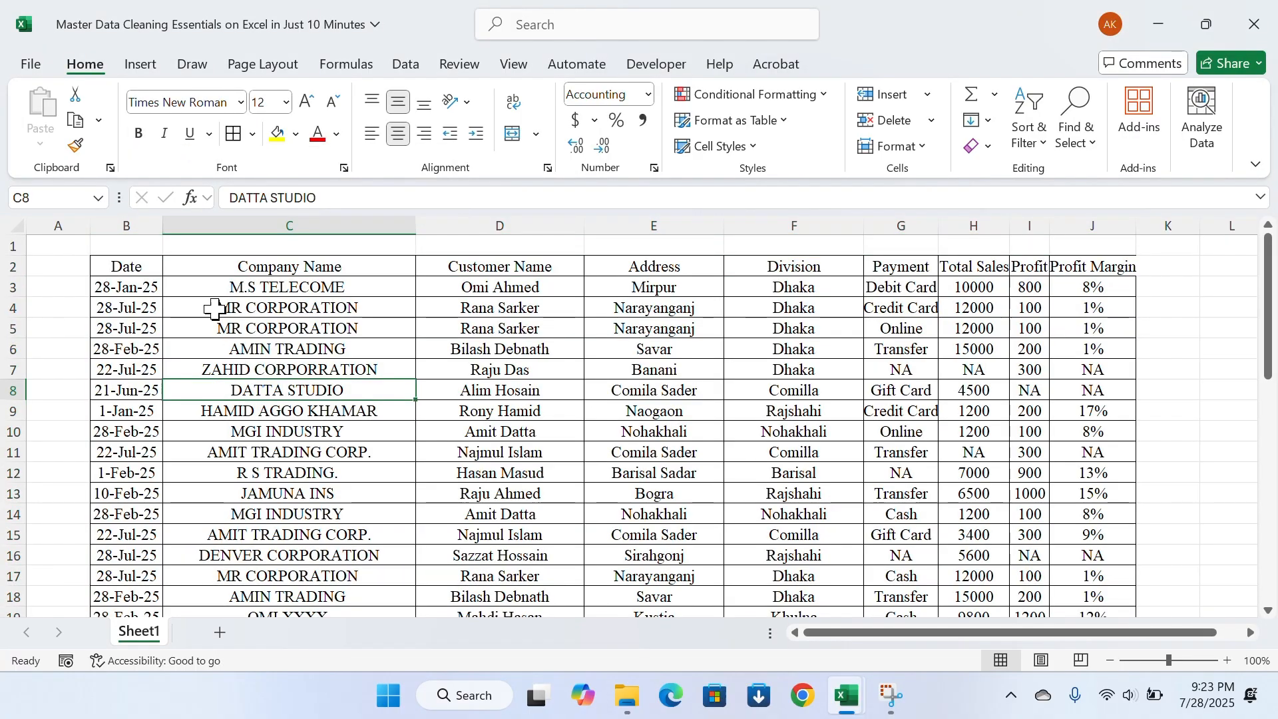
Make the header row B2:J2 bold and fill it with black
{"action": "left_click_drag", "start_coordinate": [137, 264], "coordinate": [1084, 266]}
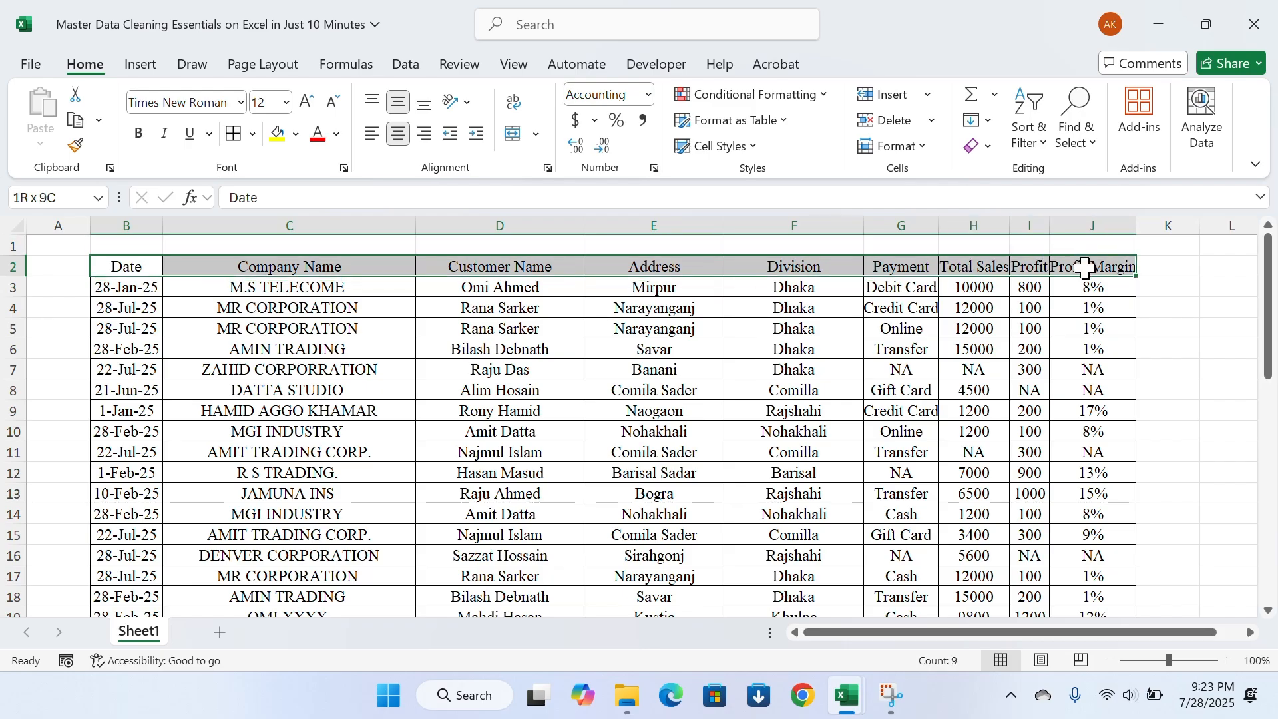
{"action": "left_click", "coordinate": [139, 137]}
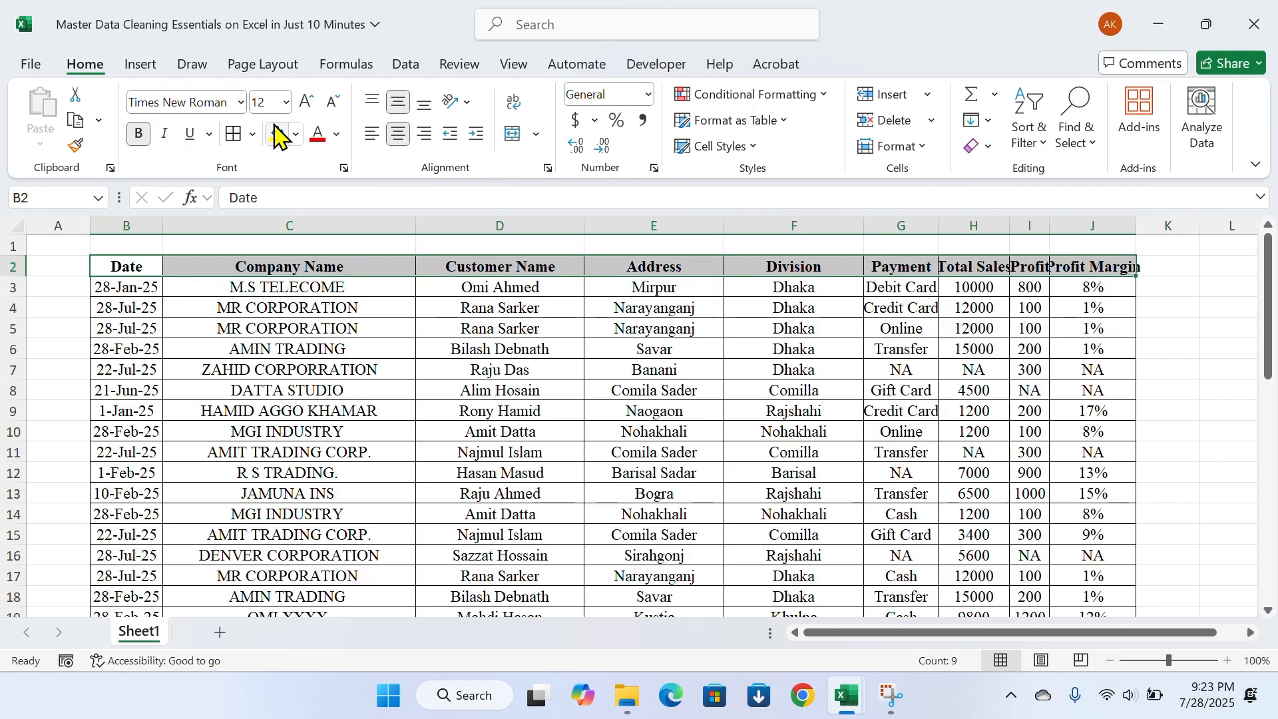
{"action": "left_click", "coordinate": [297, 137]}
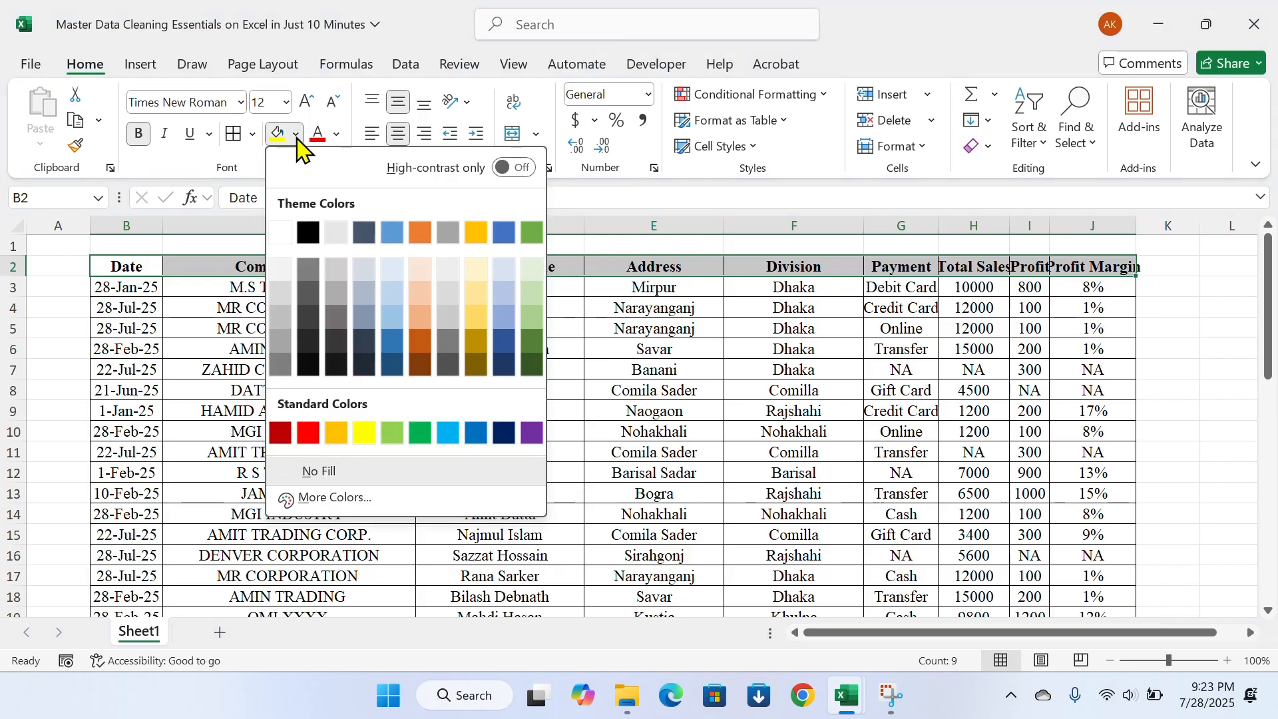
{"action": "left_click", "coordinate": [308, 233]}
Color the header row text white and increase its font size by one increment
{"action": "left_click", "coordinate": [338, 135]}
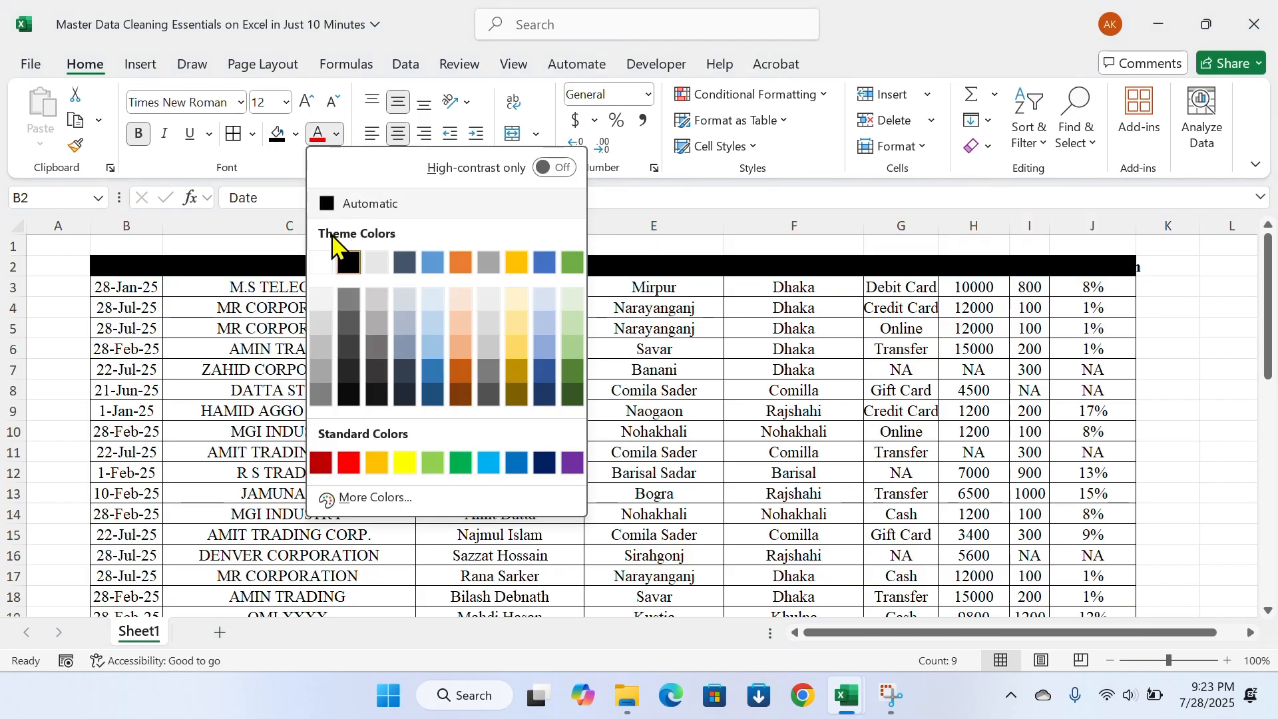
{"action": "left_click", "coordinate": [337, 261]}
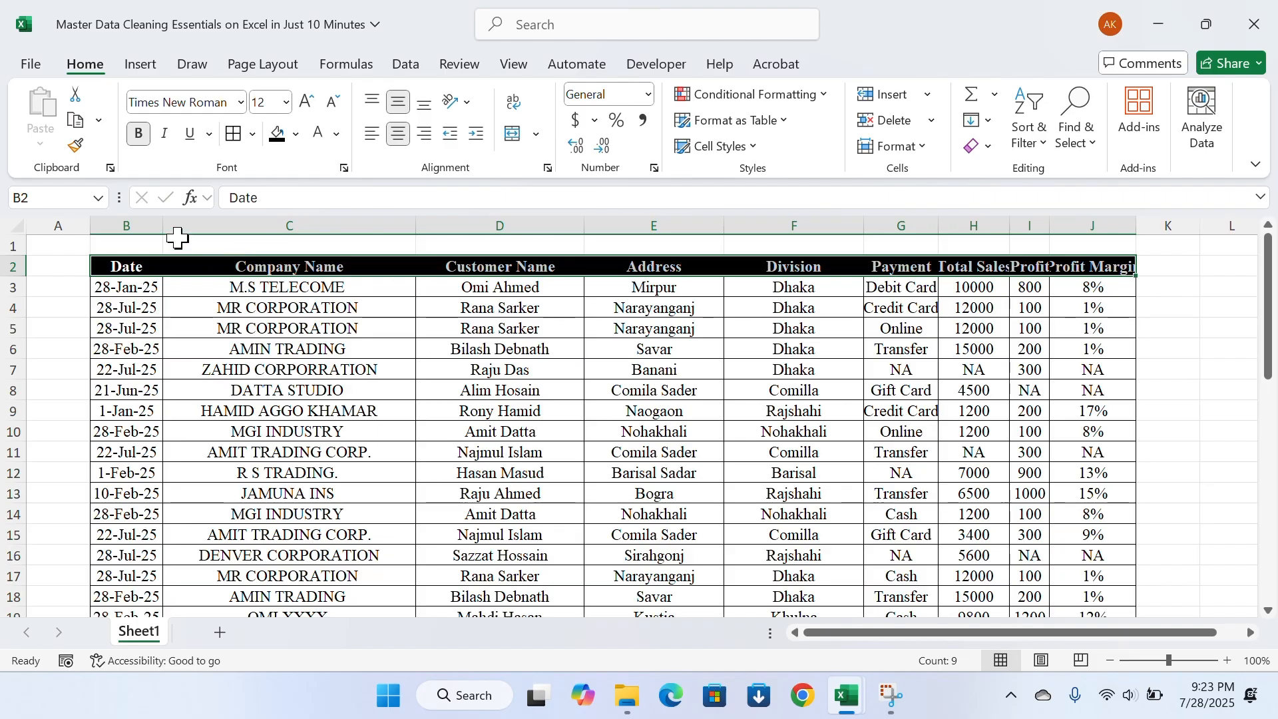
{"action": "left_click", "coordinate": [307, 105]}
{"action": "left_click", "coordinate": [209, 301]}
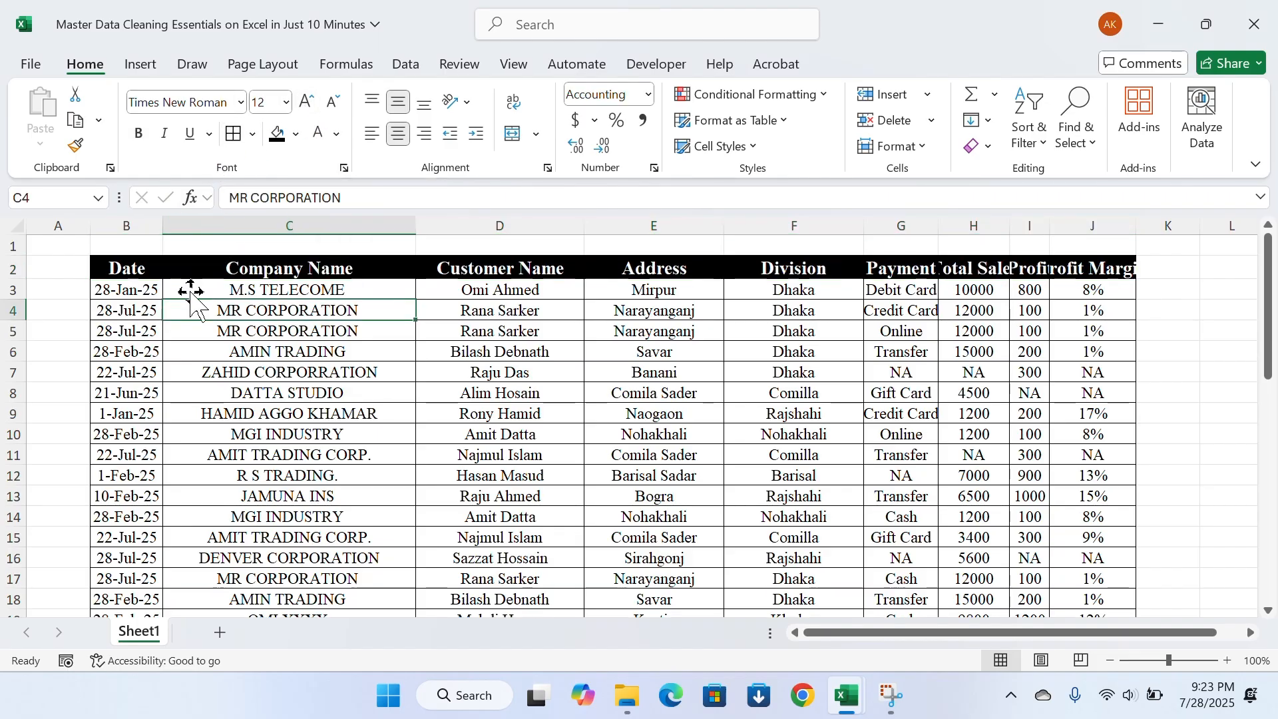
AutoFit the width of all columns on the sheet to their contents
{"action": "left_click", "coordinate": [15, 226]}
{"action": "left_click_drag", "start_coordinate": [424, 223], "coordinate": [424, 224]}
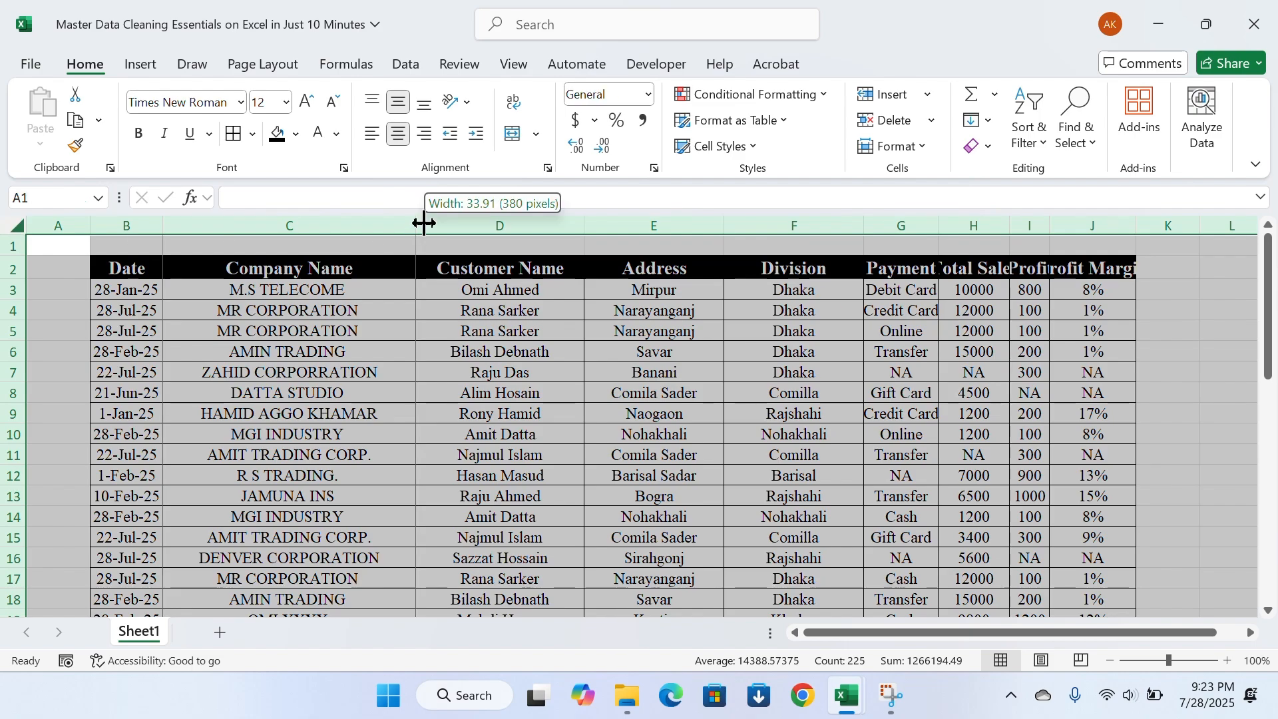
{"action": "double_click", "coordinate": [424, 224]}
{"action": "left_click", "coordinate": [377, 348]}
{"action": "scroll", "coordinate": [437, 409], "scroll_direction": "down", "scroll_amount": 3}
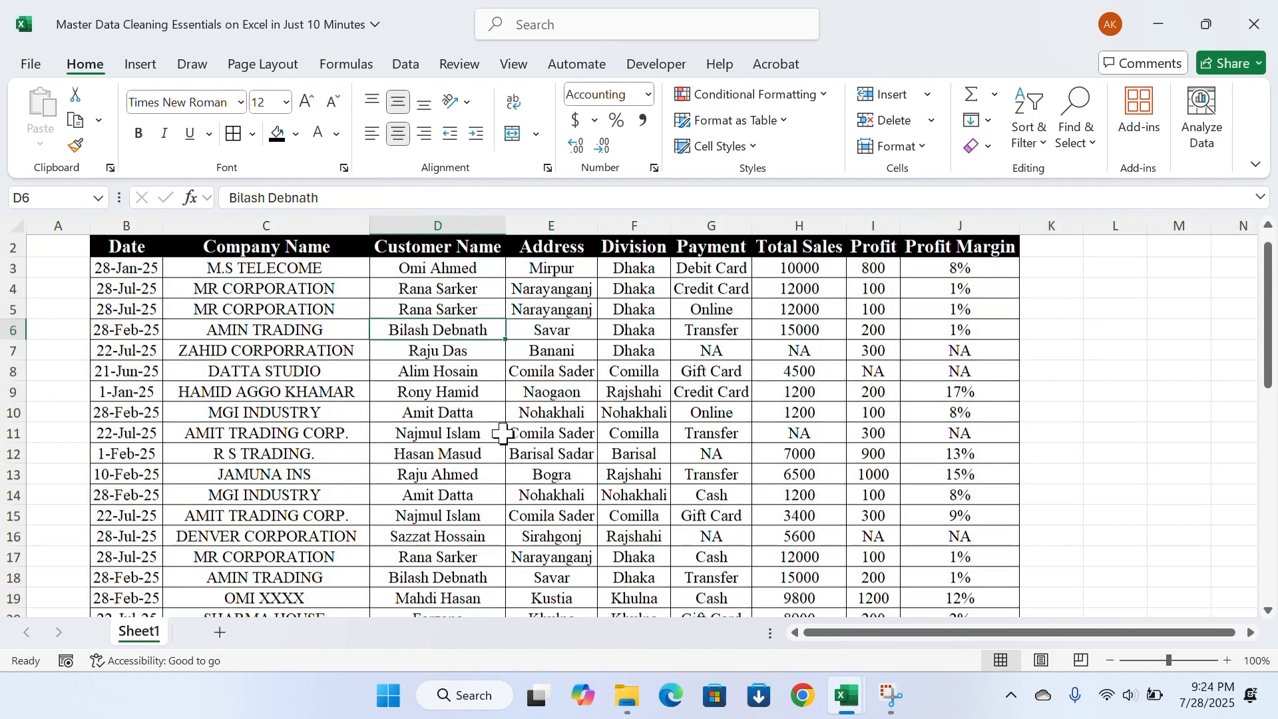
{"action": "scroll", "coordinate": [437, 409], "scroll_direction": "up", "scroll_amount": 5}
{"action": "left_click", "coordinate": [1130, 348]}
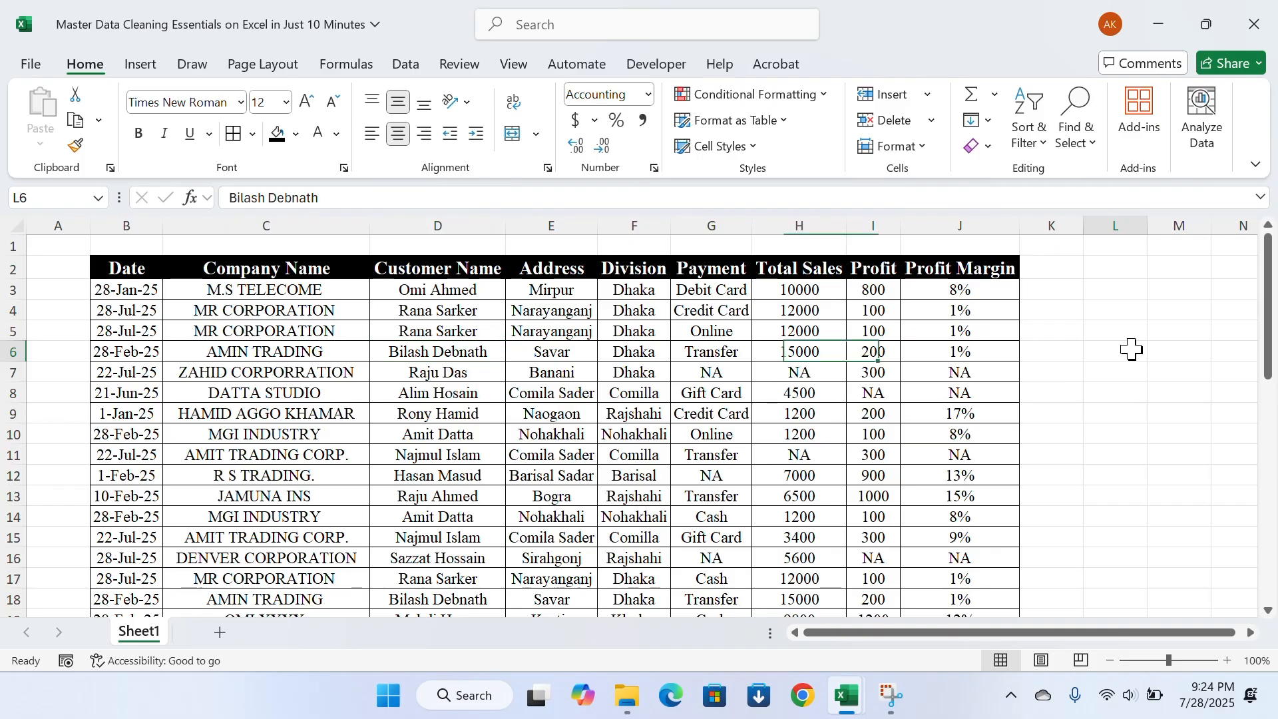
{"action": "left_click", "coordinate": [1089, 426]}
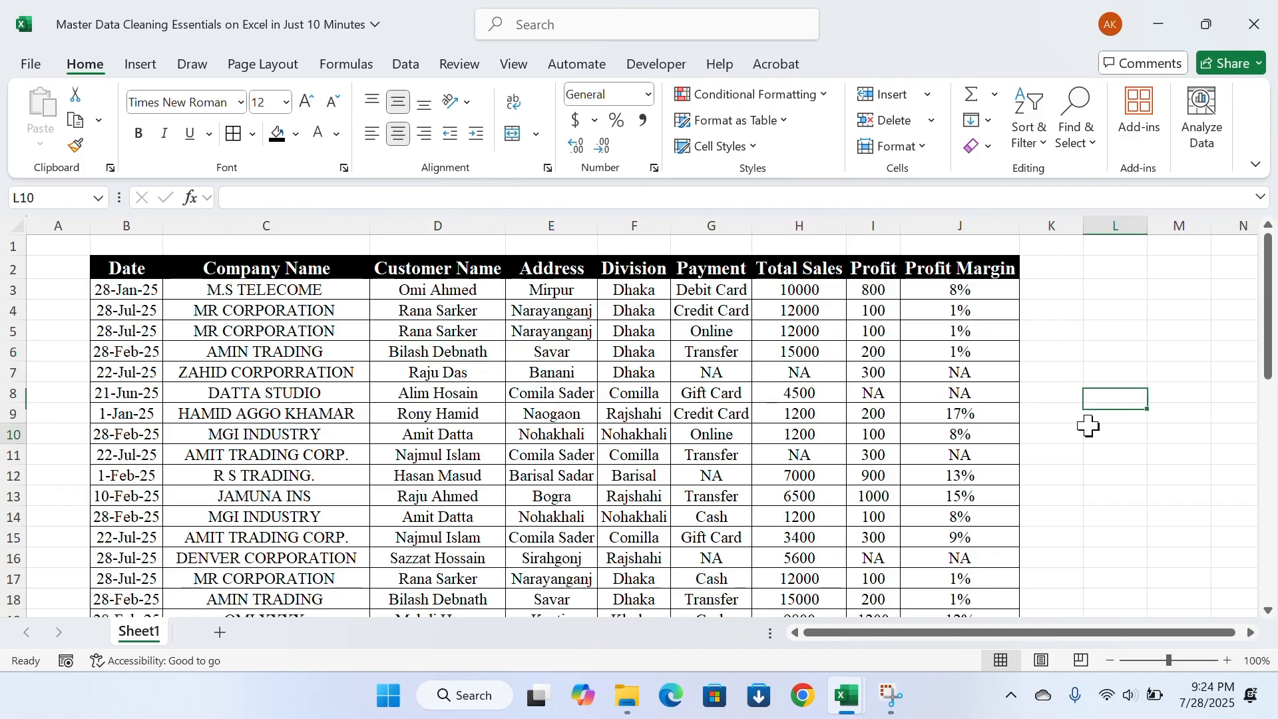
{"action": "scroll", "coordinate": [1105, 387], "scroll_direction": "down", "scroll_amount": 1}
{"action": "scroll", "coordinate": [1095, 413], "scroll_direction": "up", "scroll_amount": 1}
{"action": "left_click", "coordinate": [1109, 370]}
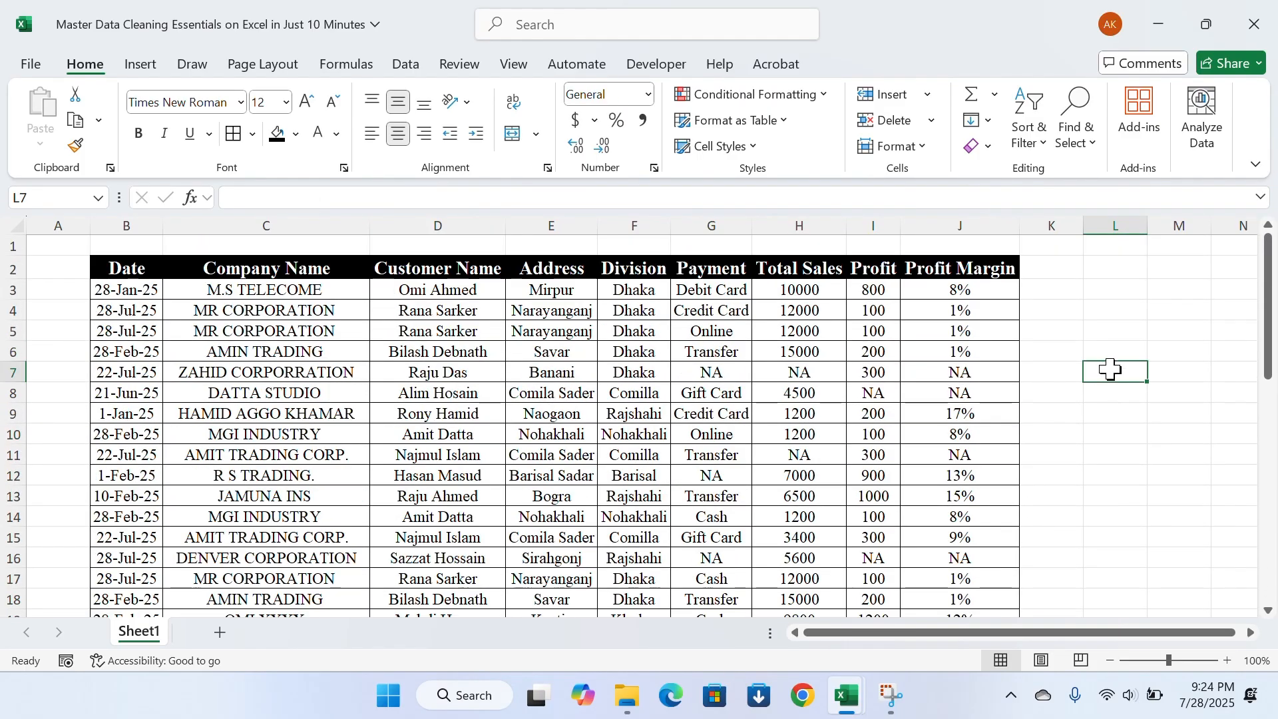
{"action": "left_click", "coordinate": [1108, 318]}
{"action": "left_click", "coordinate": [1046, 394]}
{"action": "left_click", "coordinate": [1132, 407]}
{"action": "left_click", "coordinate": [1153, 370]}
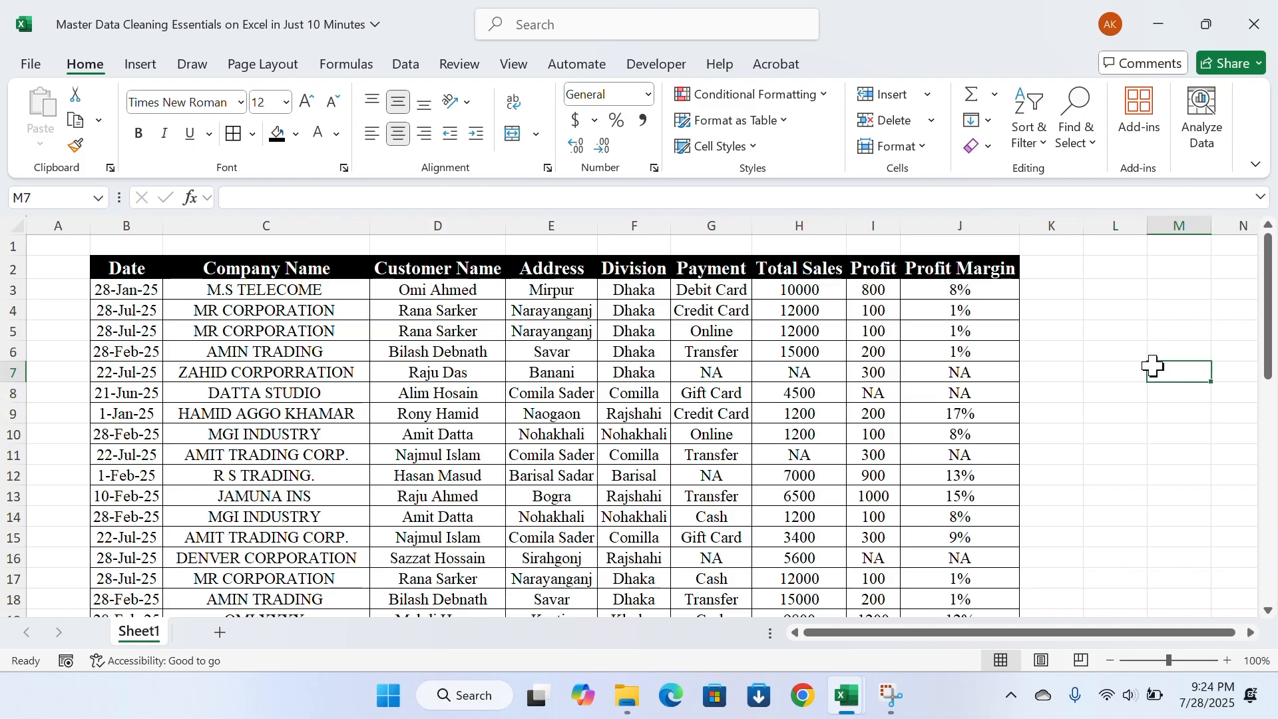
{"action": "left_click", "coordinate": [1110, 397]}
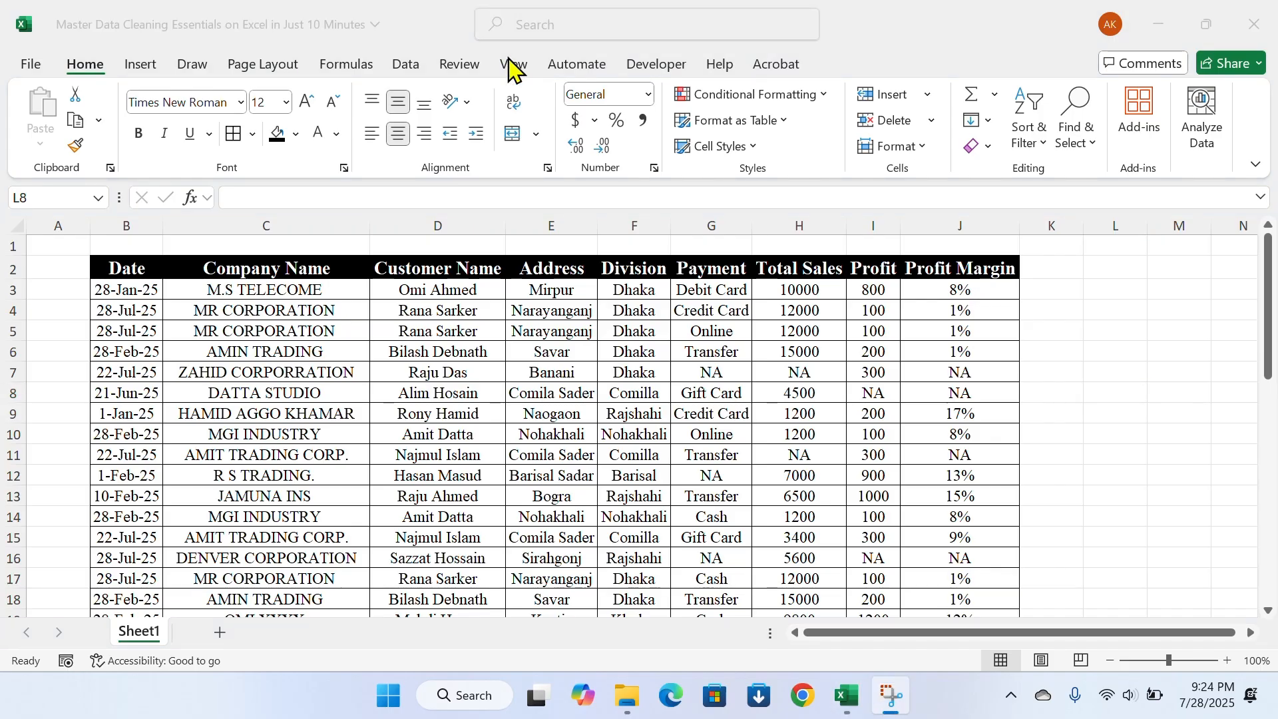
Turn off the sheet's gridlines and look over the bordered data range
{"action": "left_click", "coordinate": [508, 66]}
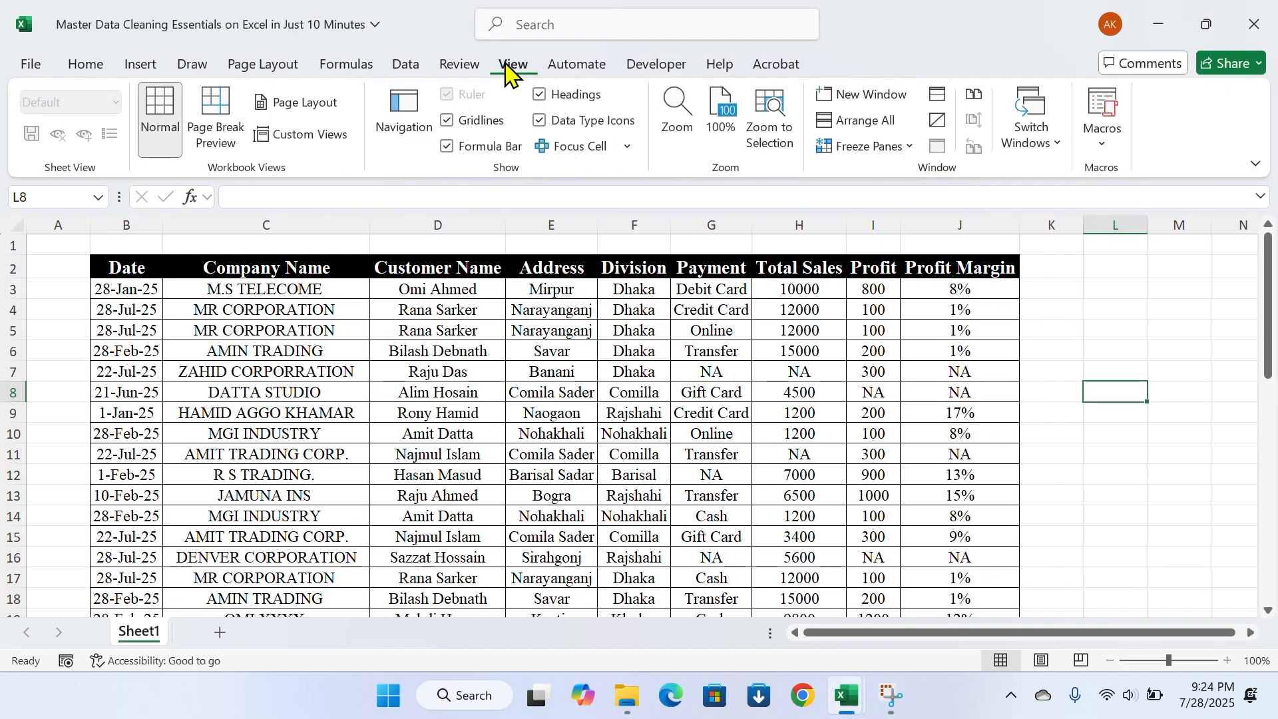
{"action": "left_click", "coordinate": [448, 123]}
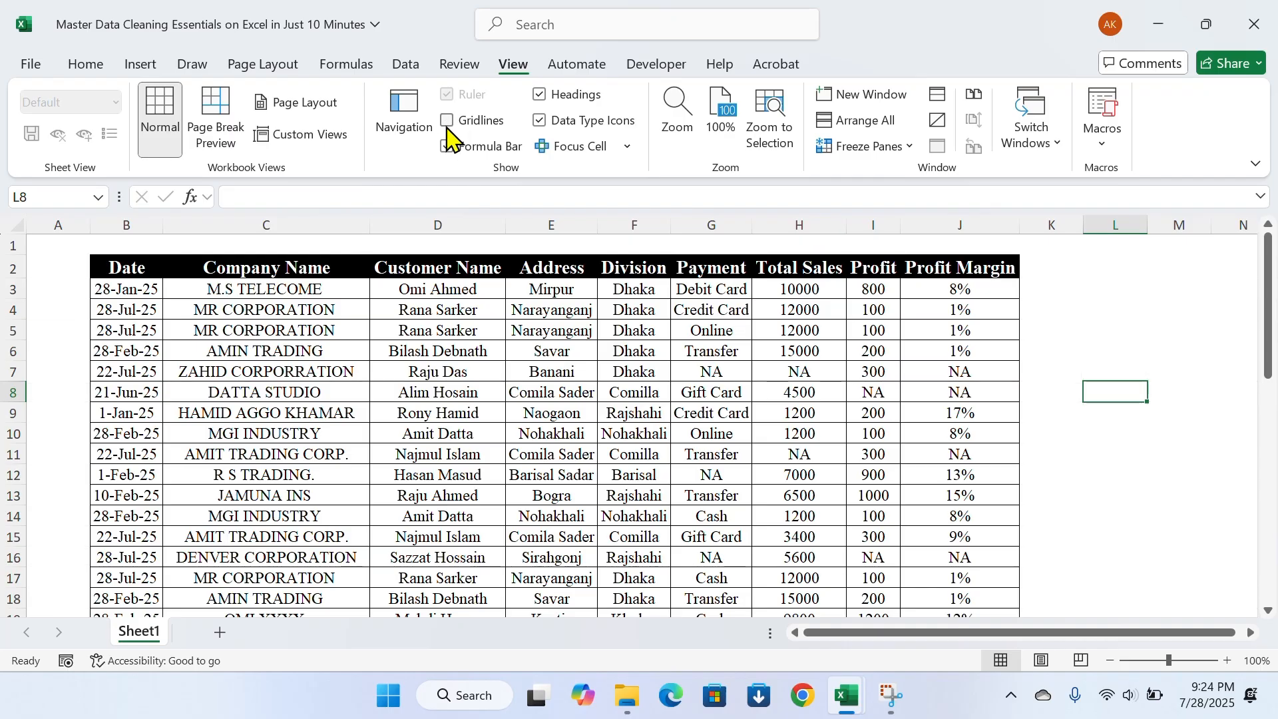
{"action": "left_click_drag", "start_coordinate": [1151, 355], "coordinate": [1132, 360]}
{"action": "scroll", "coordinate": [58, 379], "scroll_direction": "down", "scroll_amount": 4}
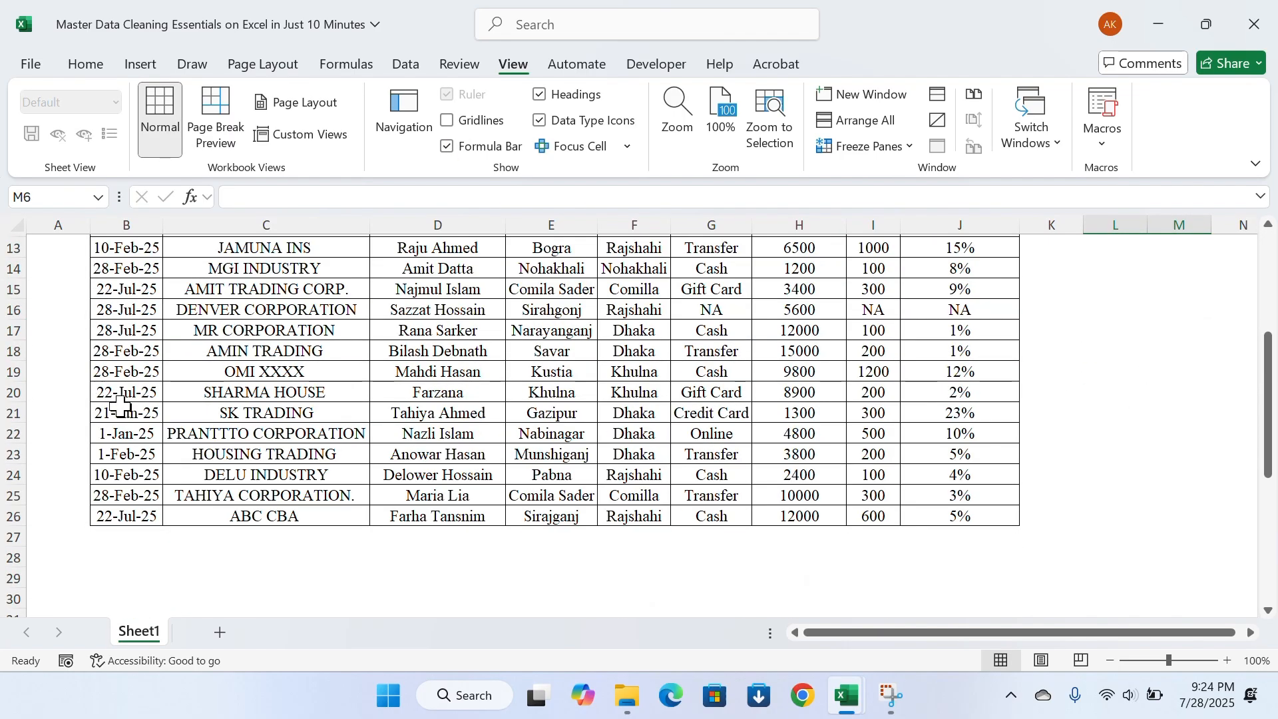
{"action": "scroll", "coordinate": [121, 406], "scroll_direction": "up", "scroll_amount": 4}
{"action": "left_click", "coordinate": [301, 458]}
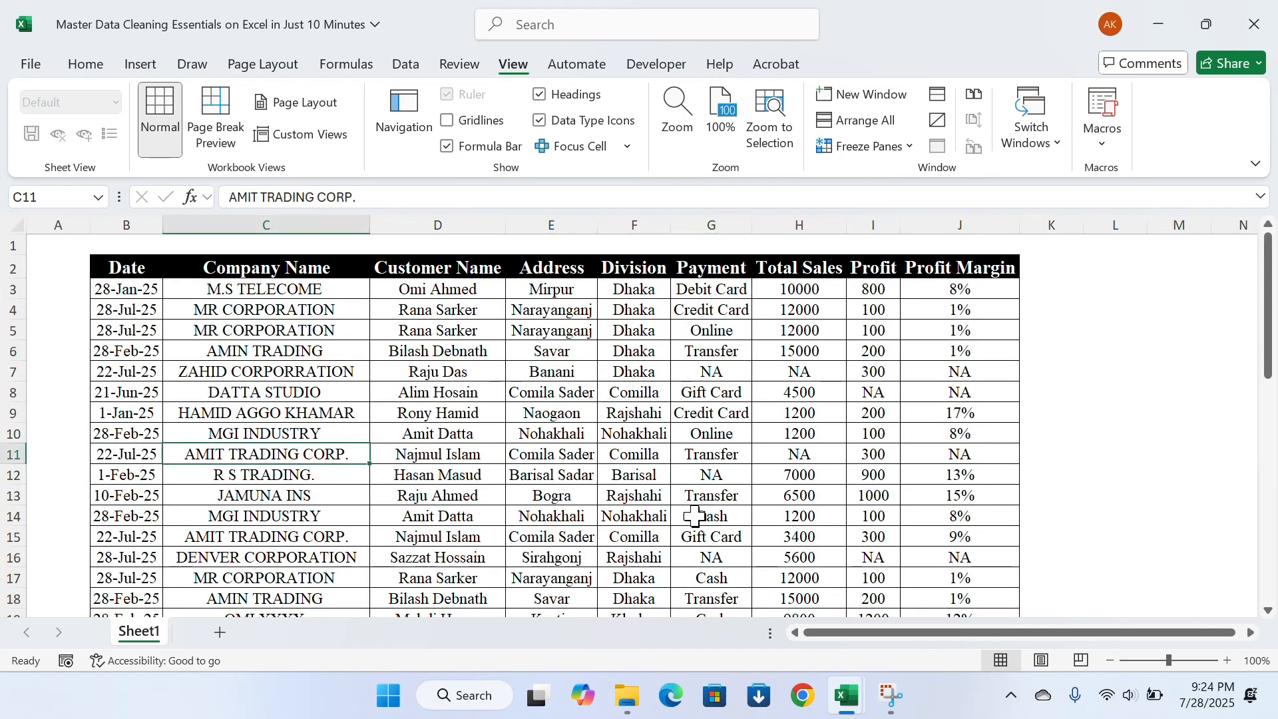
{"action": "left_click", "coordinate": [709, 453]}
{"action": "left_click", "coordinate": [579, 392]}
{"action": "left_click", "coordinate": [552, 311]}
Convert the data range B2:J26 into an Excel table with headers
{"action": "left_click", "coordinate": [492, 398]}
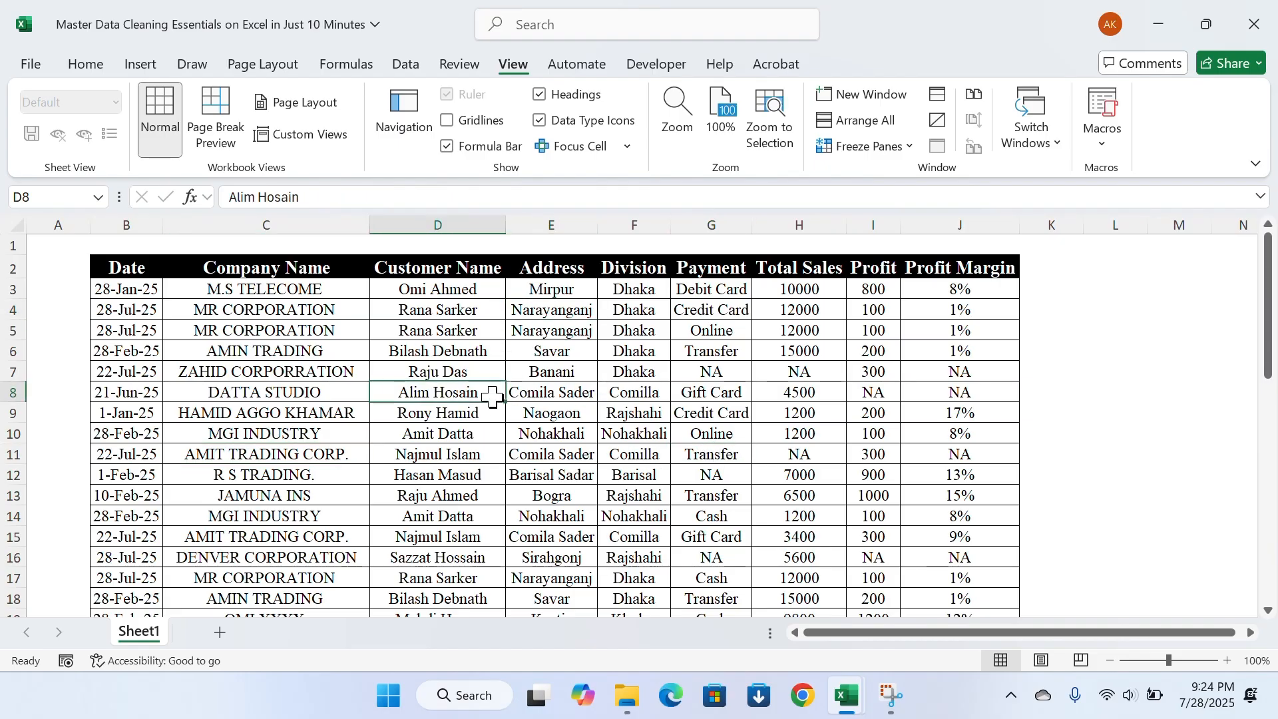
{"action": "key", "text": "ctrl+a"}
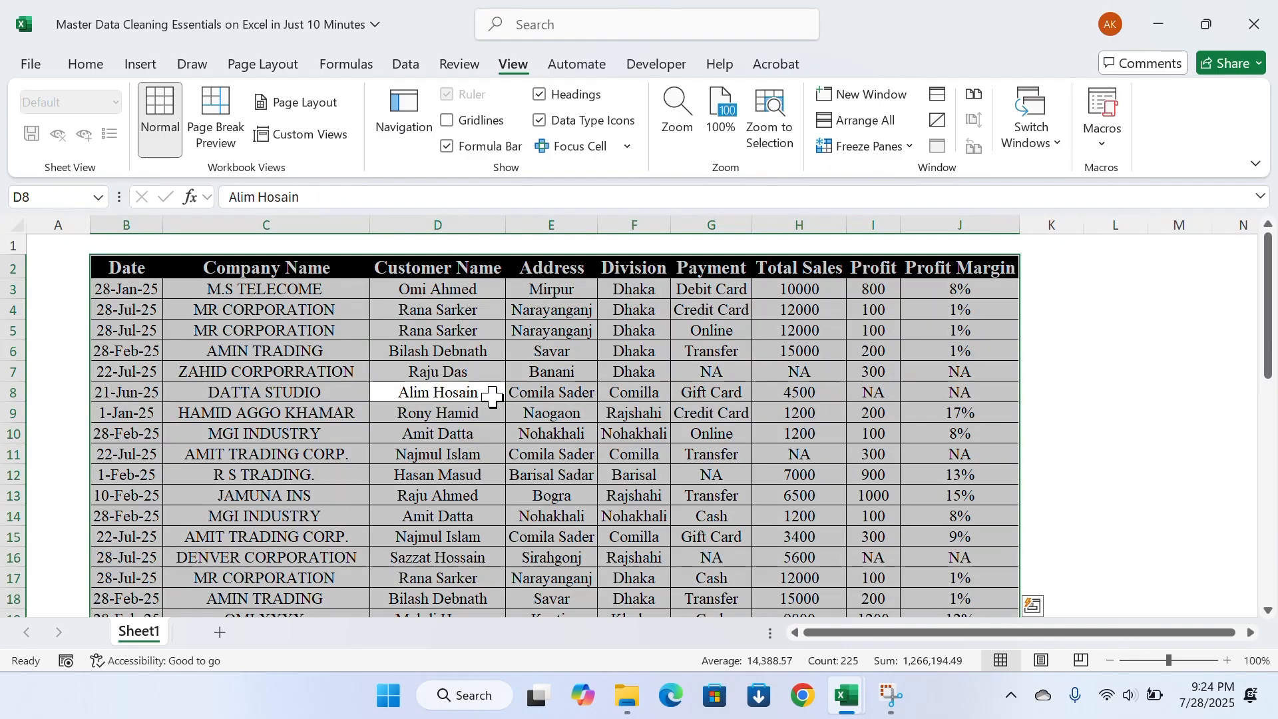
{"action": "key", "text": "ctrl+t"}
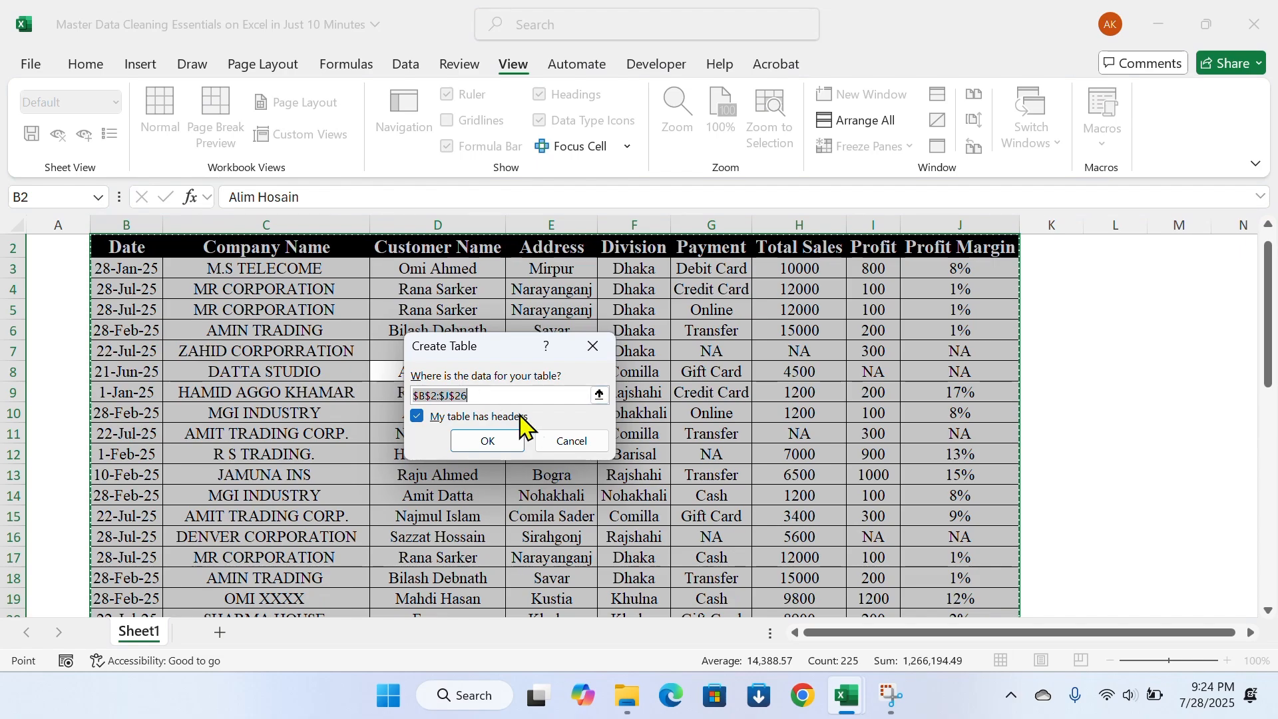
{"action": "left_click", "coordinate": [514, 438]}
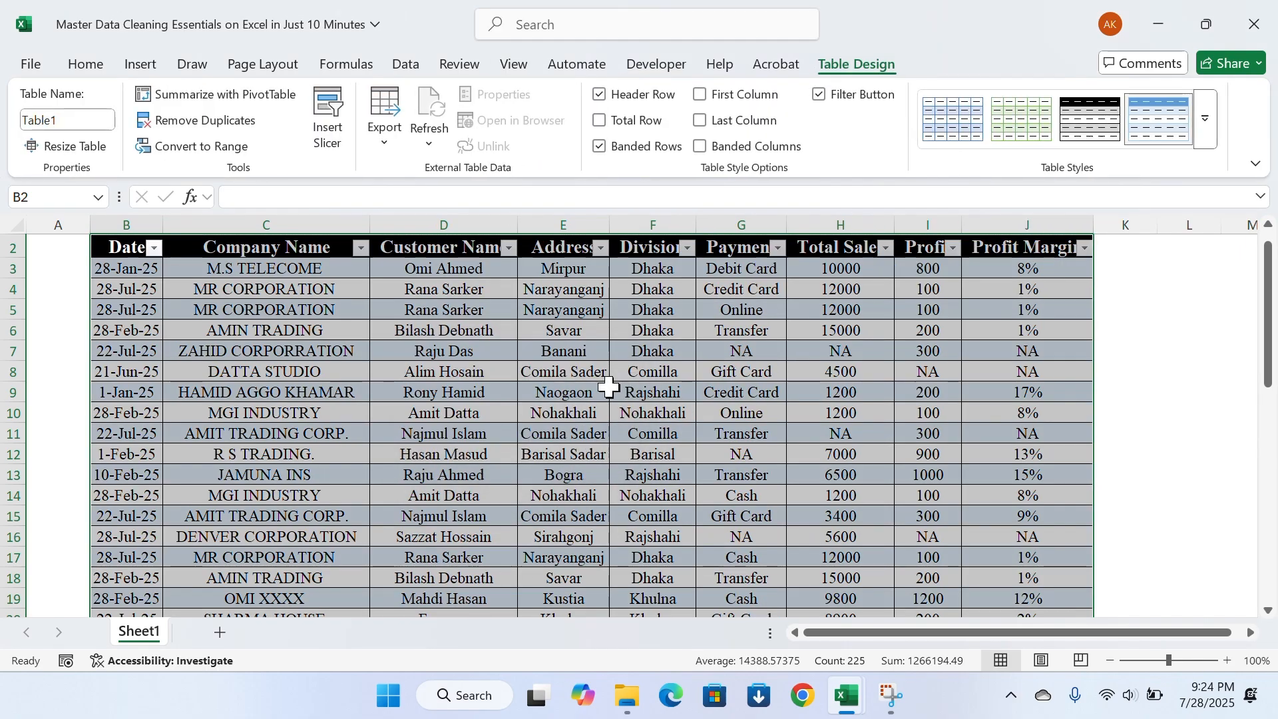
{"action": "scroll", "coordinate": [608, 380], "scroll_direction": "up", "scroll_amount": 1}
Apply the gold banded table style from the first row of the Medium group and check the table
{"action": "left_click", "coordinate": [1205, 120]}
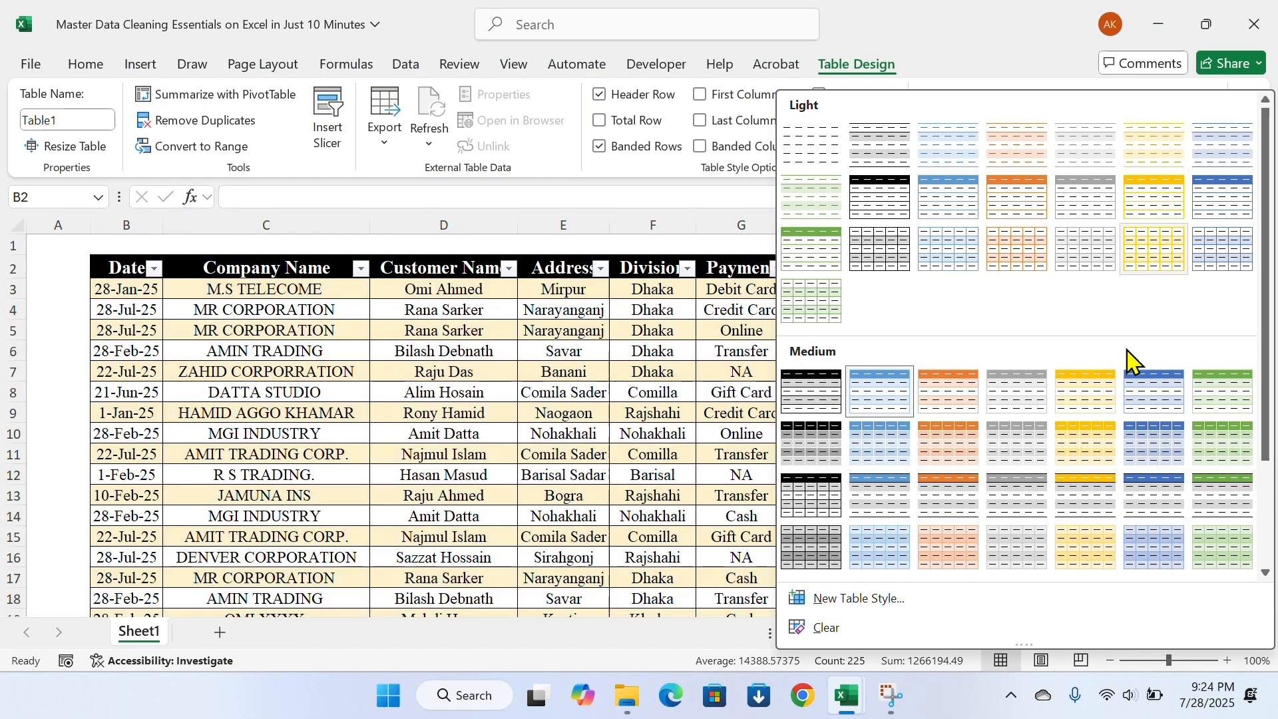
{"action": "left_click", "coordinate": [1107, 399]}
{"action": "left_click", "coordinate": [408, 390]}
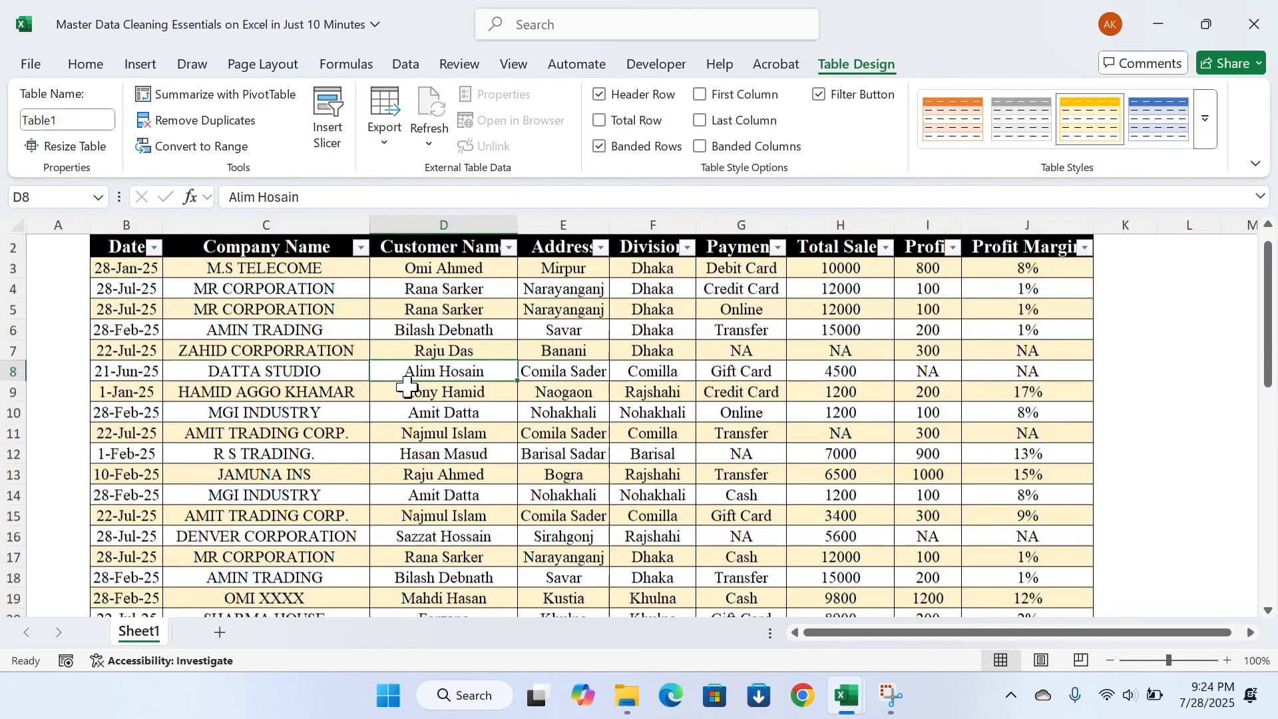
{"action": "scroll", "coordinate": [413, 379], "scroll_direction": "down", "scroll_amount": 5}
{"action": "scroll", "coordinate": [408, 388], "scroll_direction": "up", "scroll_amount": 5}
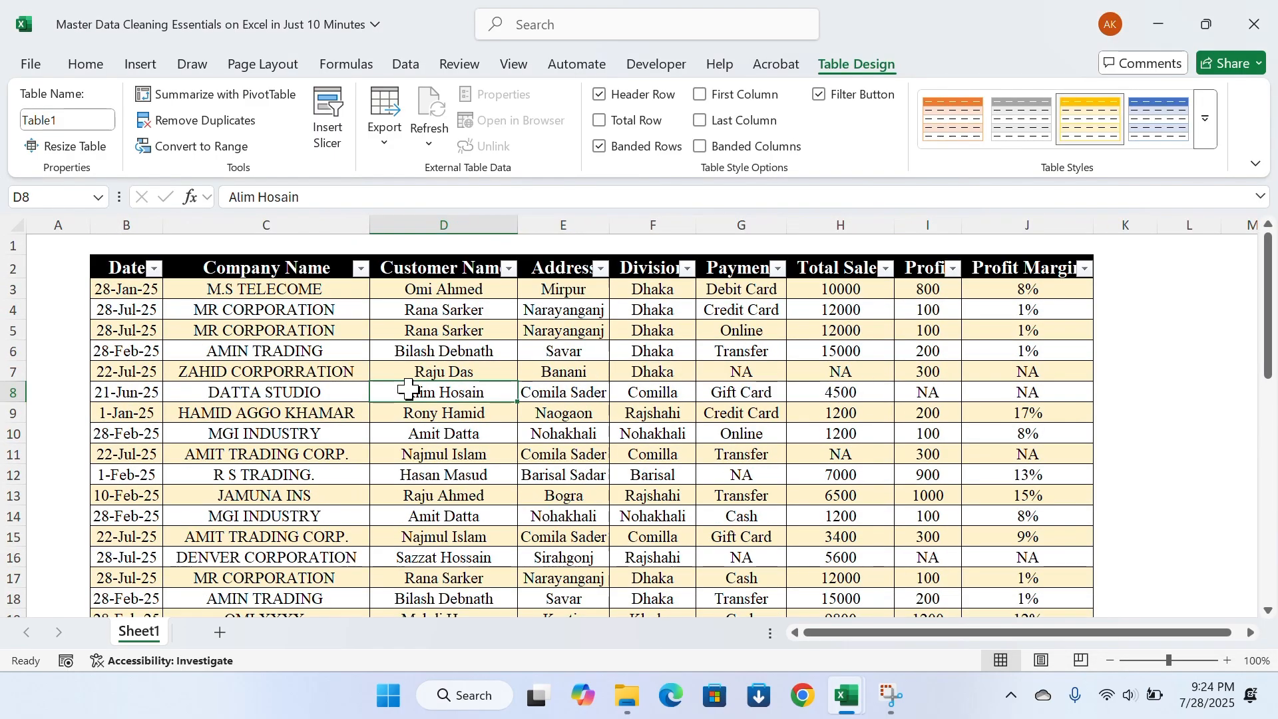